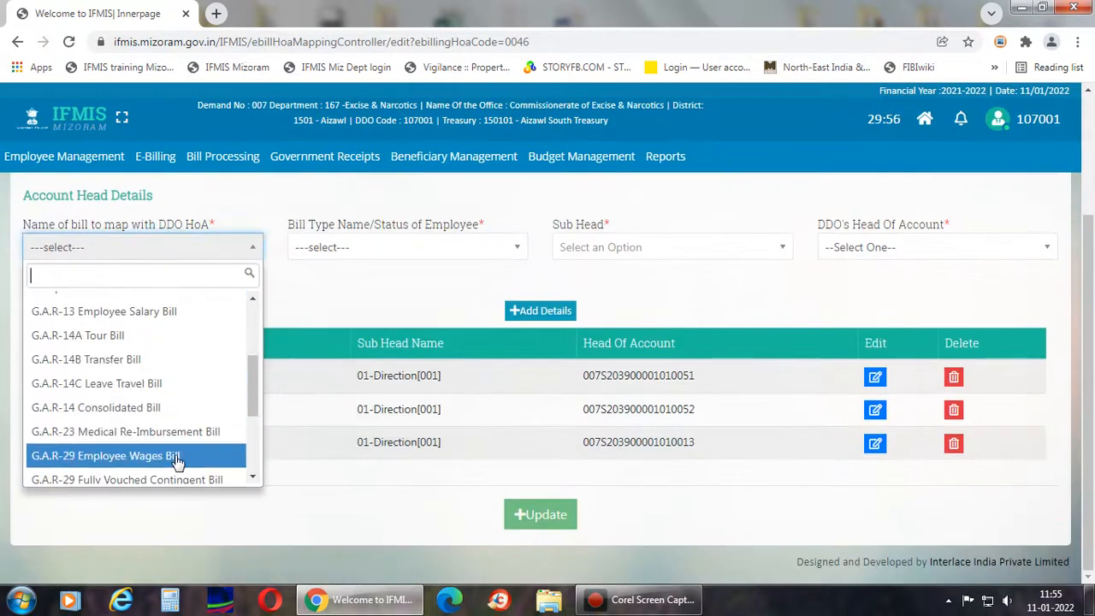
Choose G.A.R-29 Fully Vouched Contingent Bill as the bill to map and Publications as its bill type.
{"action": "scroll", "coordinate": [175, 423], "scroll_direction": "down", "scroll_amount": 1}
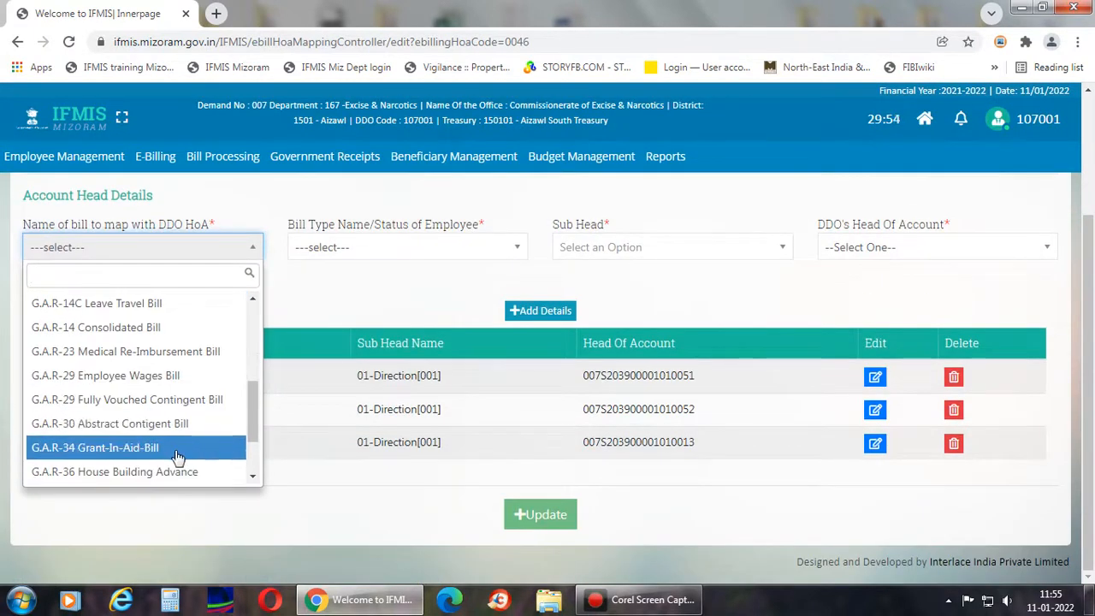
{"action": "left_click", "coordinate": [167, 402]}
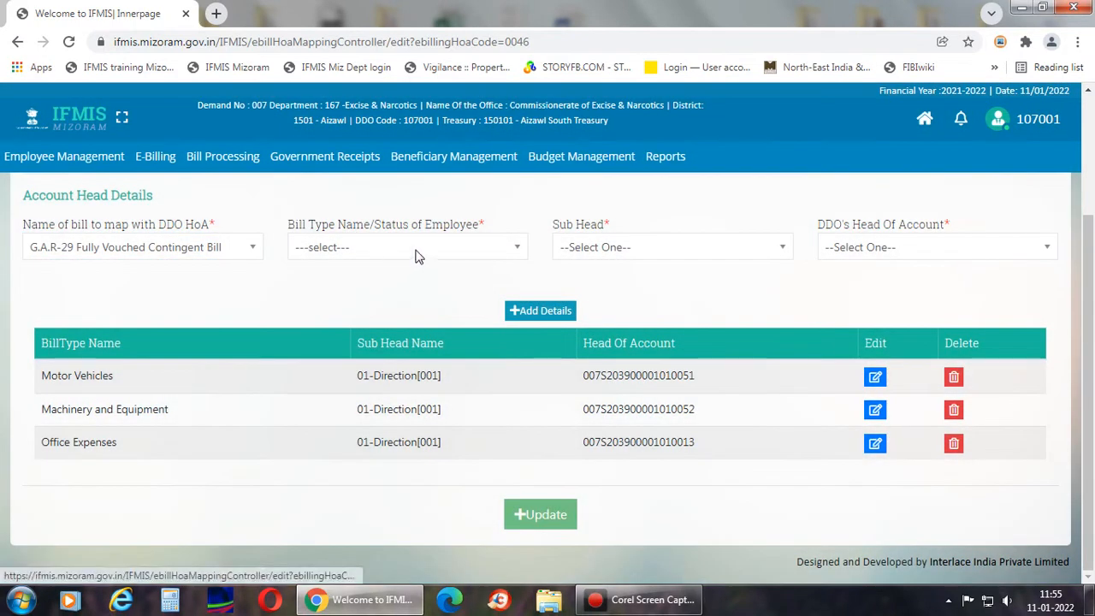
{"action": "left_click", "coordinate": [416, 253]}
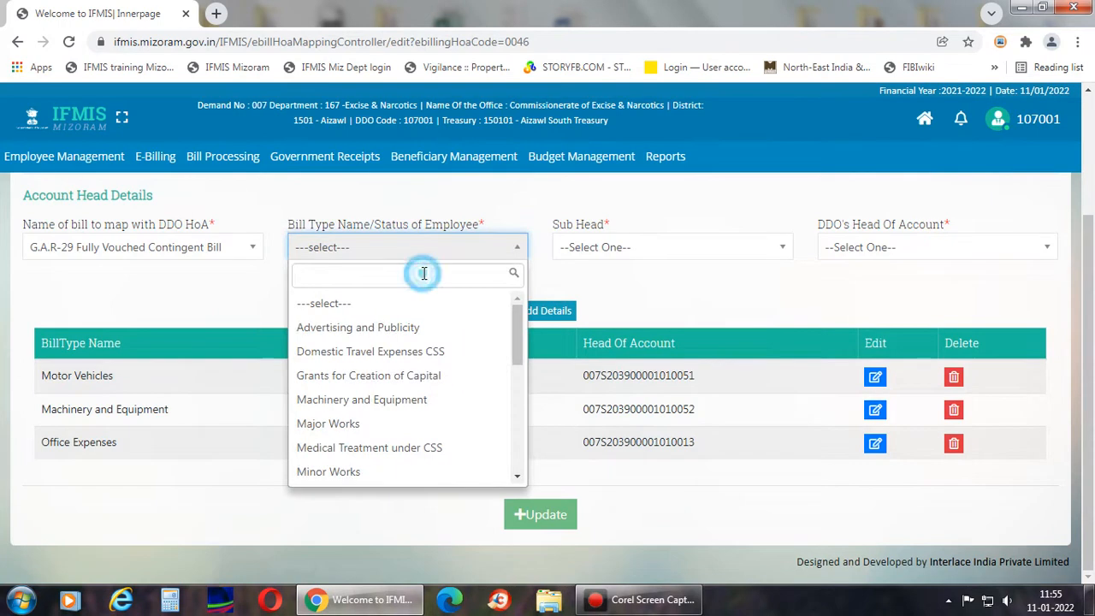
{"action": "type", "text": "pub"}
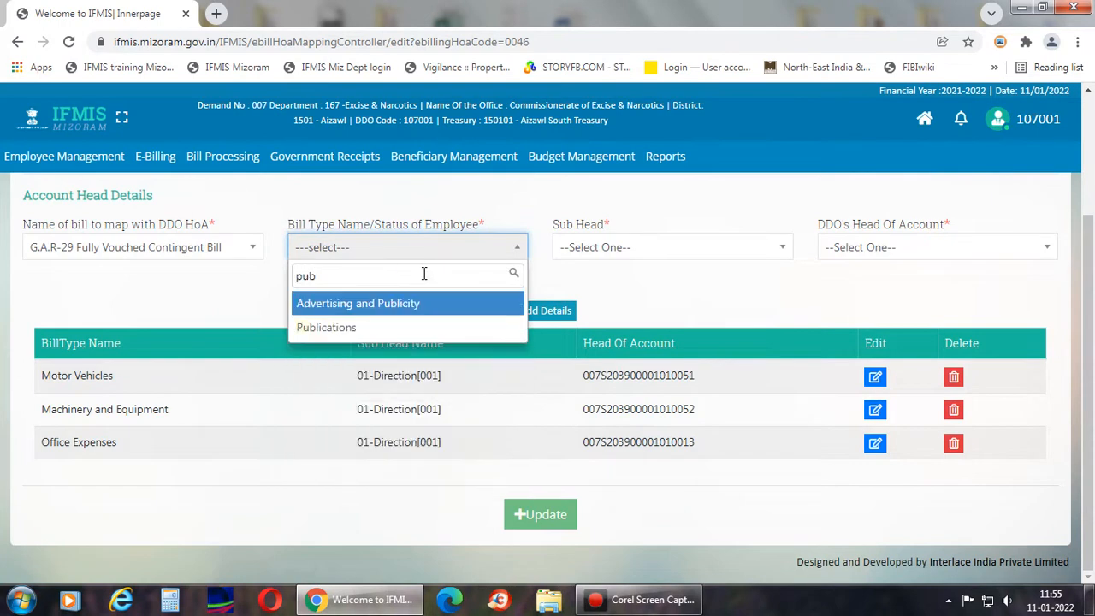
{"action": "left_click", "coordinate": [346, 328]}
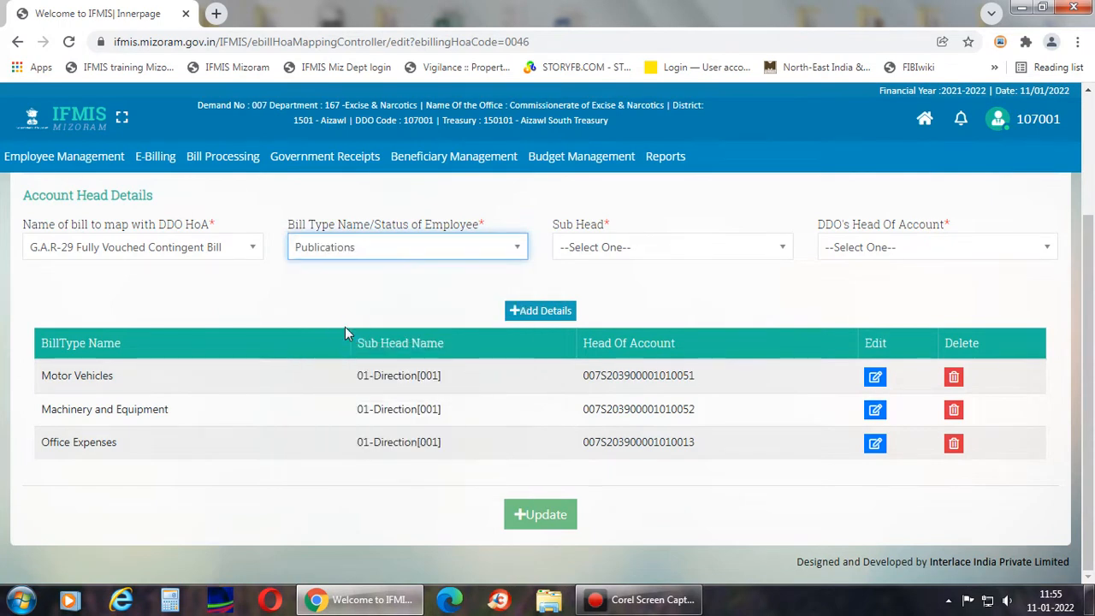
{"action": "key", "text": "Tab"}
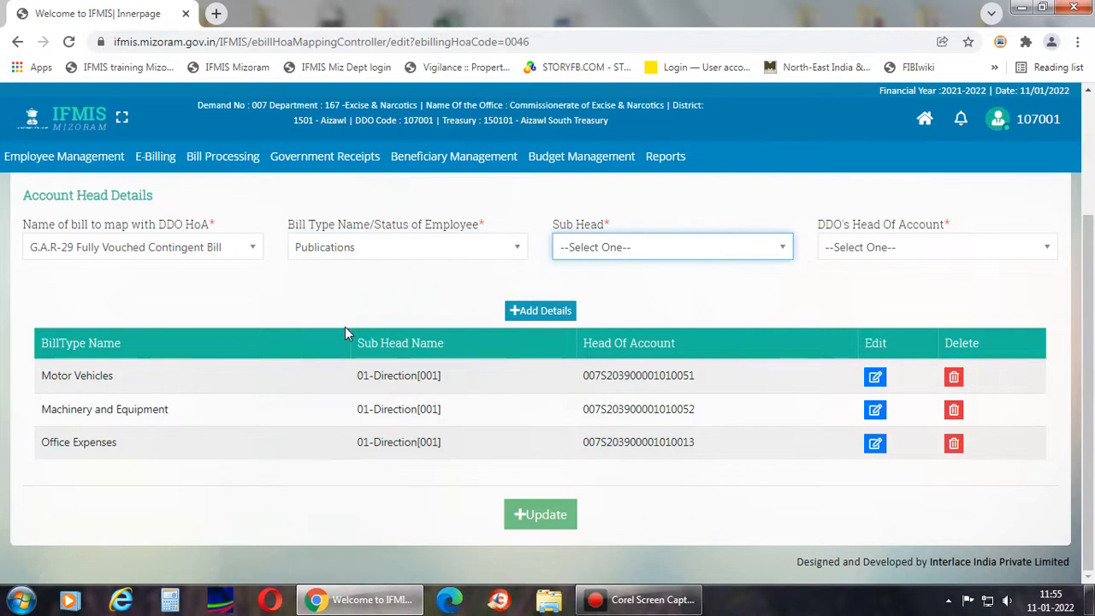
{"action": "left_click", "coordinate": [622, 249]}
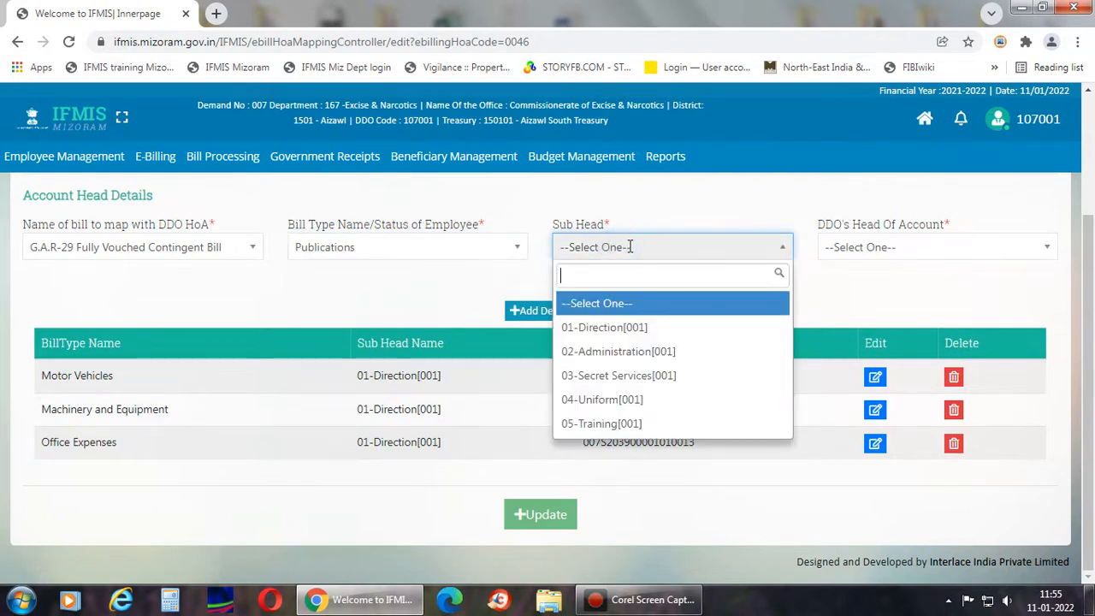
{"action": "left_click", "coordinate": [658, 330]}
{"action": "left_click", "coordinate": [911, 249]}
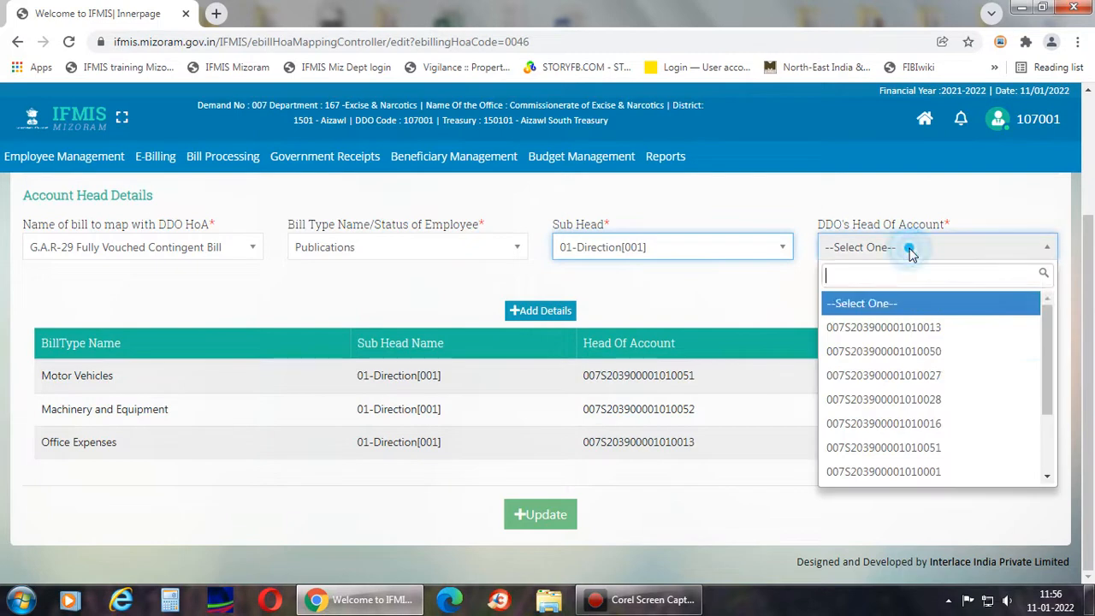
{"action": "left_click_drag", "start_coordinate": [1052, 370], "coordinate": [1051, 400]}
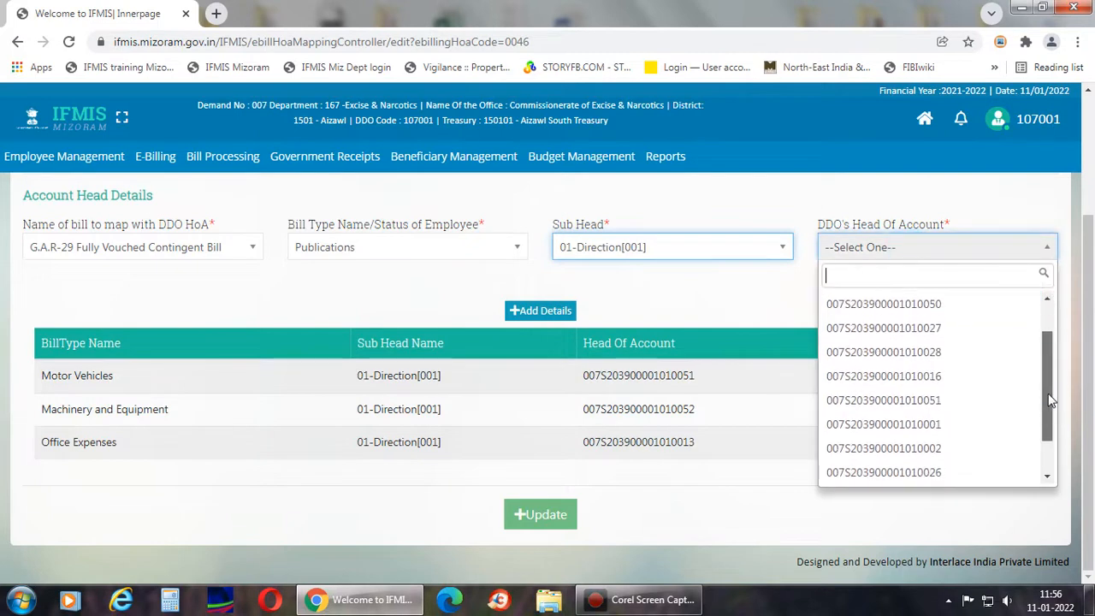
{"action": "left_click", "coordinate": [990, 384]}
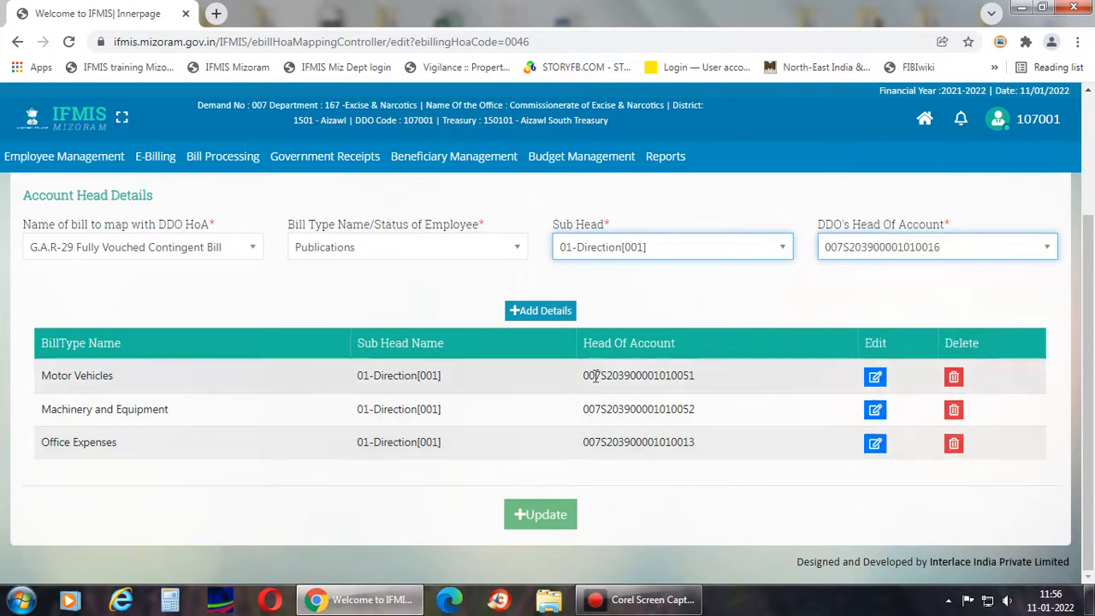
{"action": "left_click", "coordinate": [553, 313]}
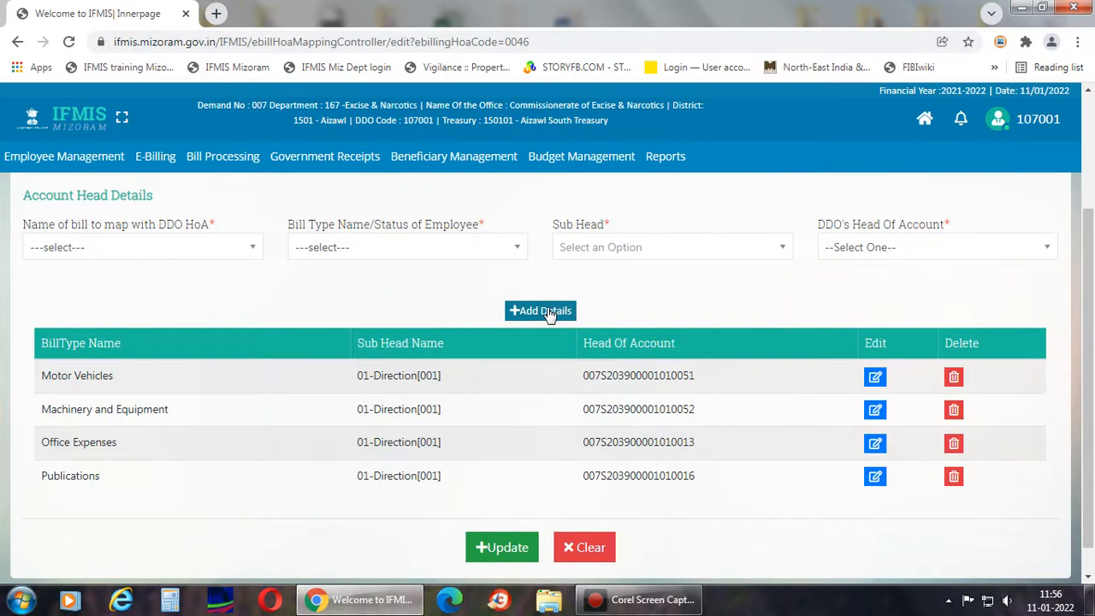
Start another mapping for G.A.R-29 Fully Vouched Contingent Bill with the bill type Advertising and Publicity.
{"action": "left_click", "coordinate": [255, 253]}
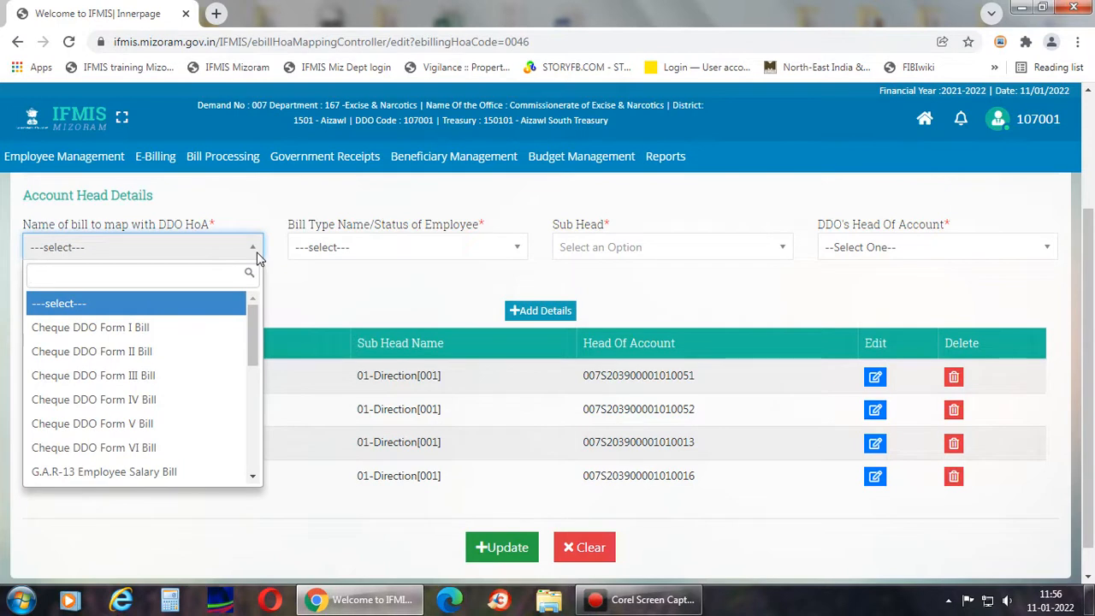
{"action": "scroll", "coordinate": [197, 384], "scroll_direction": "down", "scroll_amount": 5}
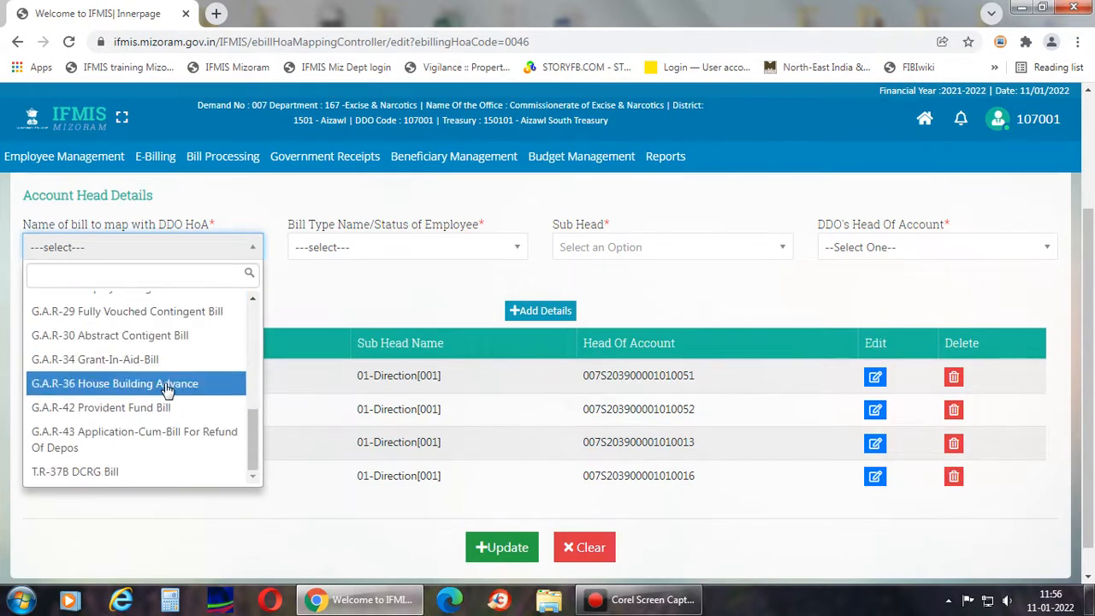
{"action": "scroll", "coordinate": [169, 387], "scroll_direction": "up", "scroll_amount": 1}
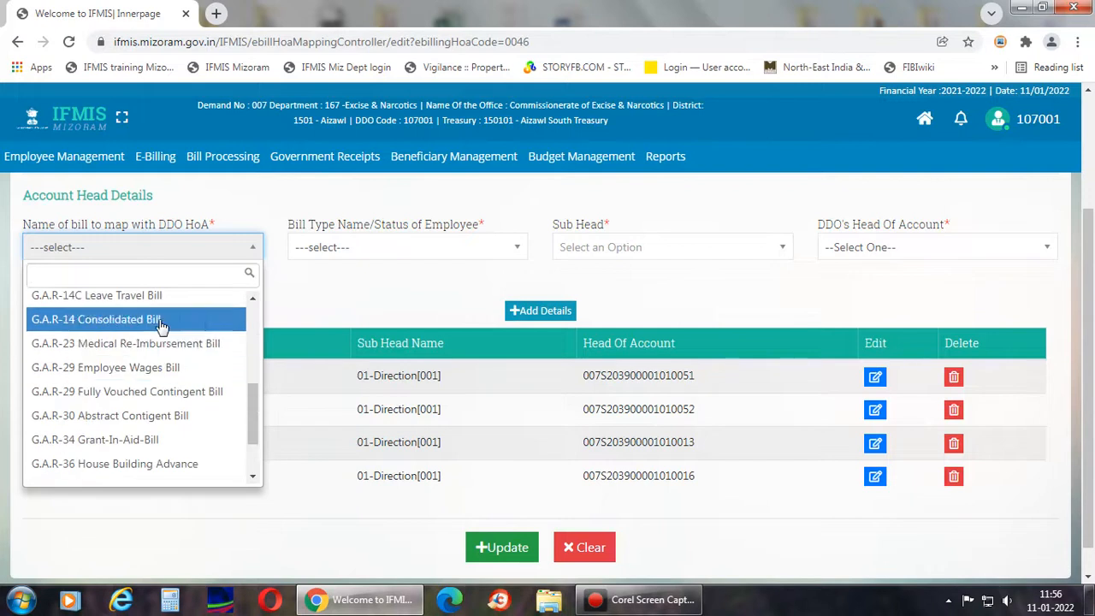
{"action": "left_click", "coordinate": [165, 392]}
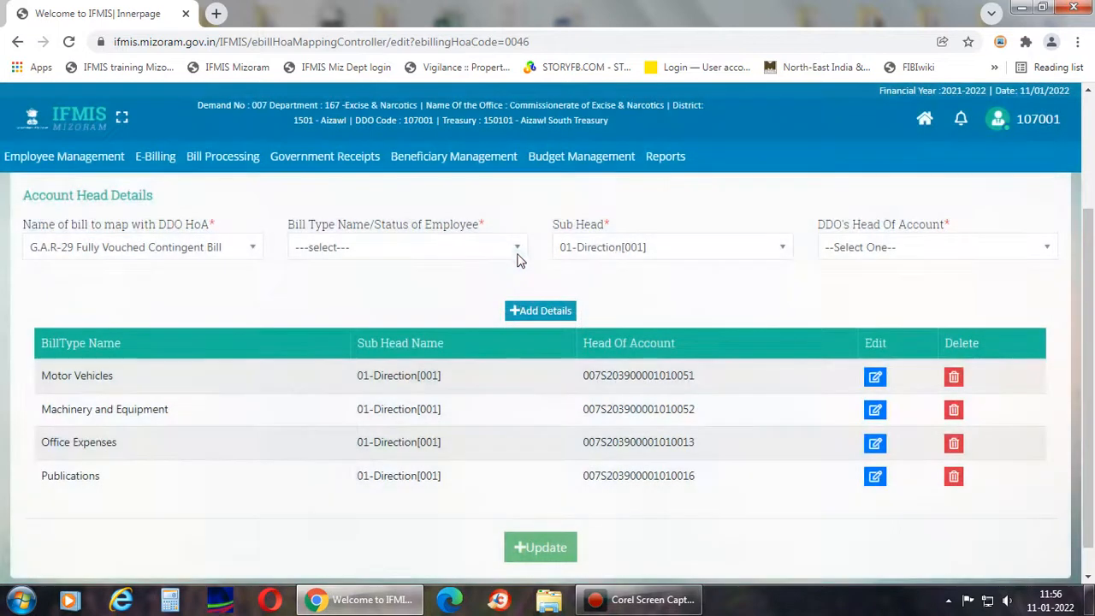
{"action": "left_click", "coordinate": [516, 248]}
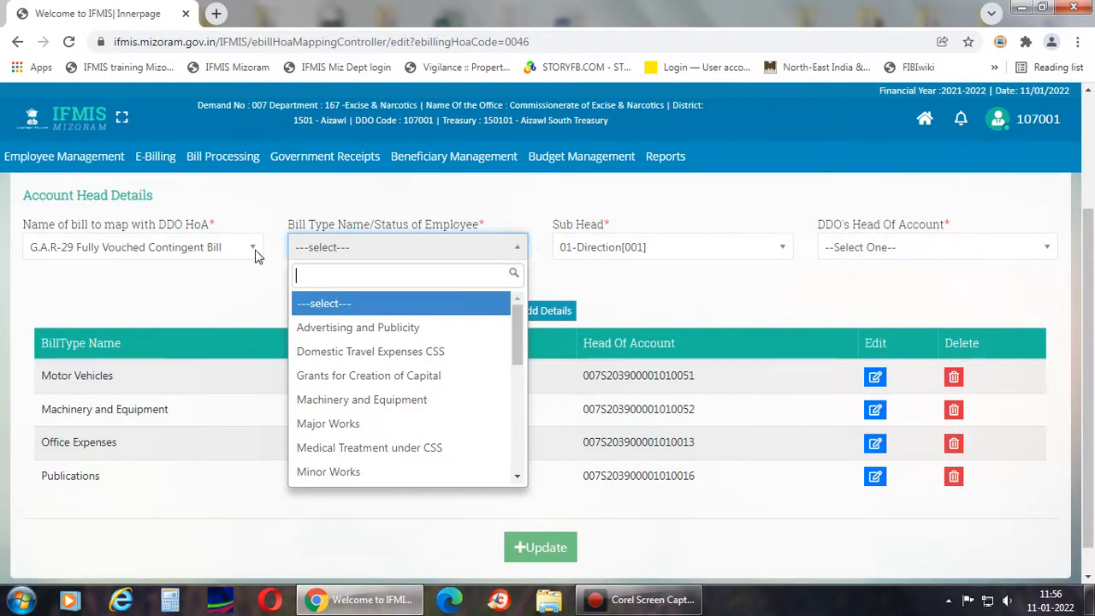
{"action": "left_click", "coordinate": [324, 328]}
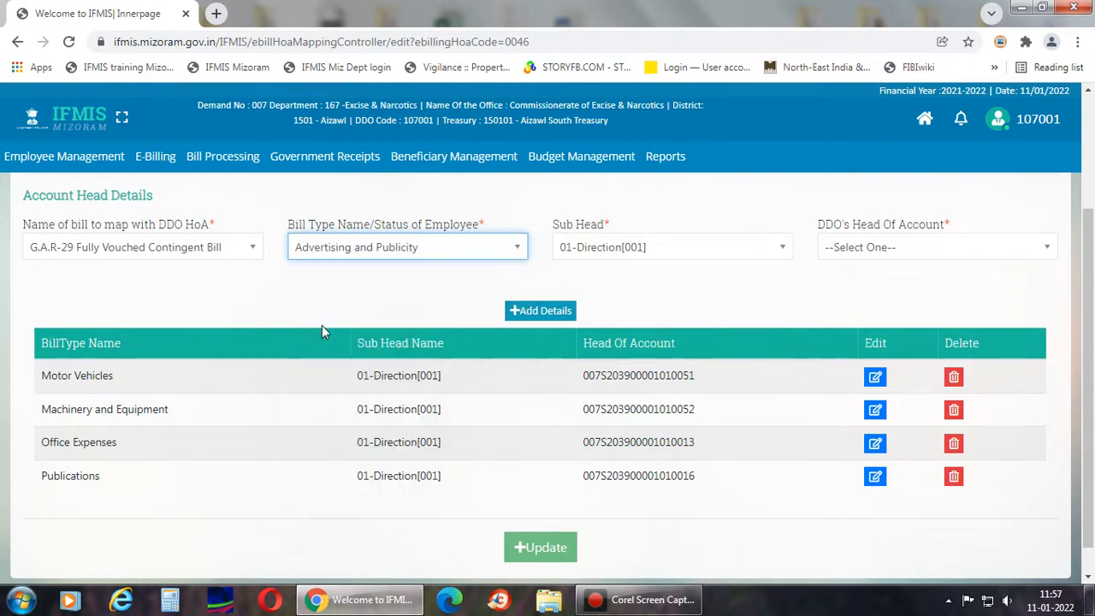
{"action": "key", "text": "Tab"}
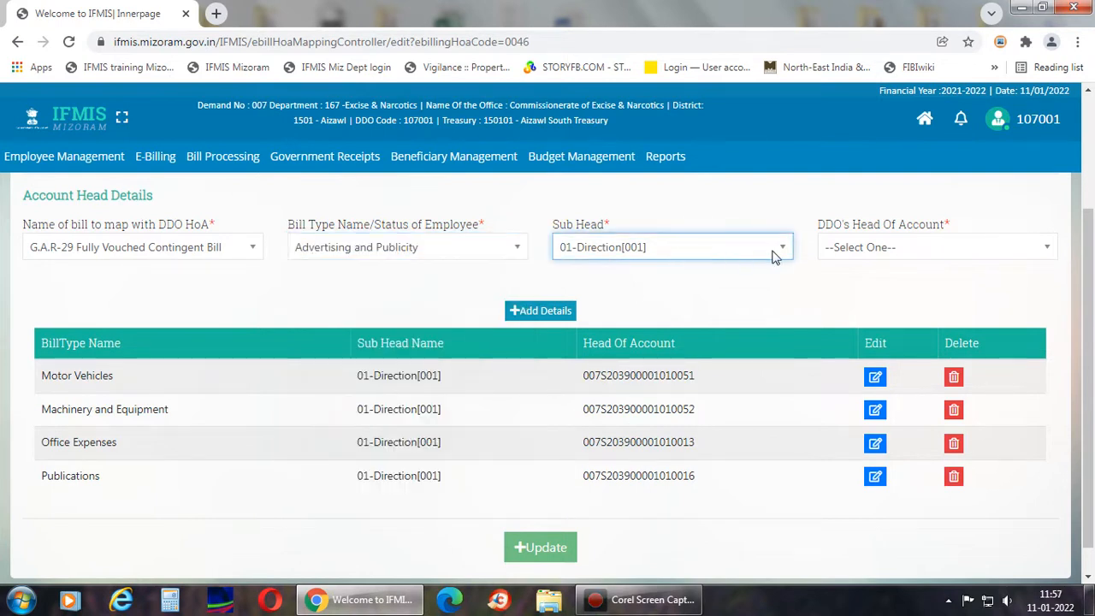
{"action": "left_click", "coordinate": [873, 247]}
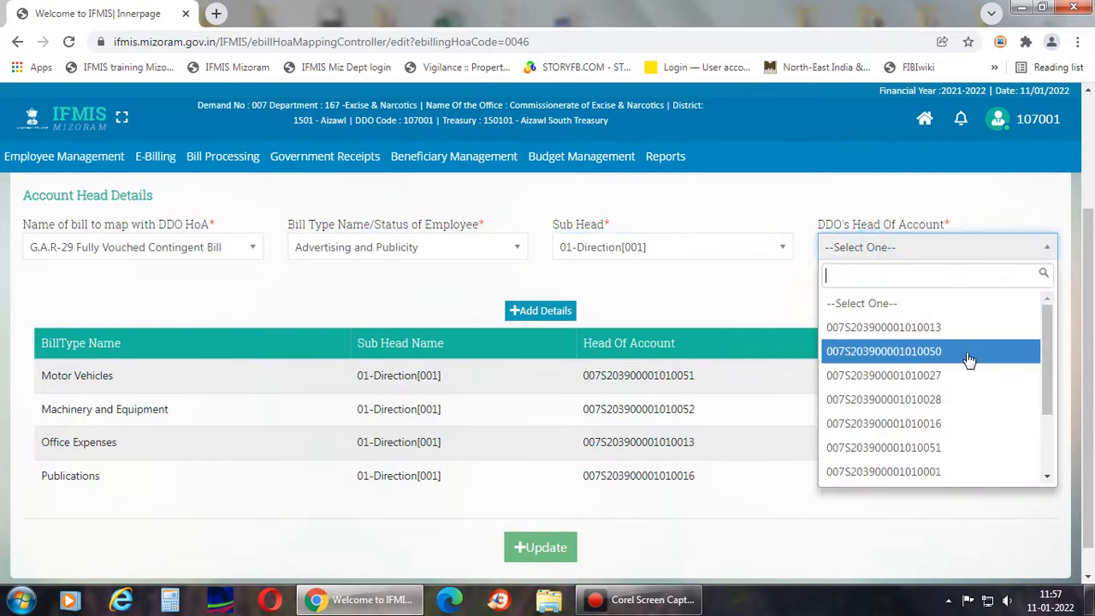
{"action": "left_click_drag", "start_coordinate": [1043, 377], "coordinate": [1038, 479]}
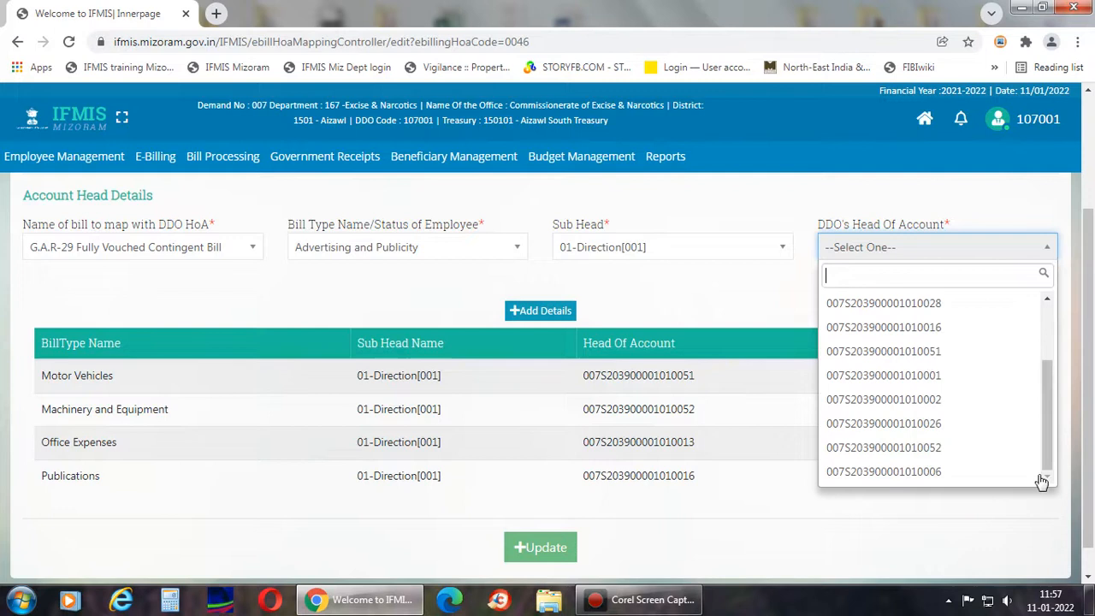
{"action": "left_click", "coordinate": [992, 425]}
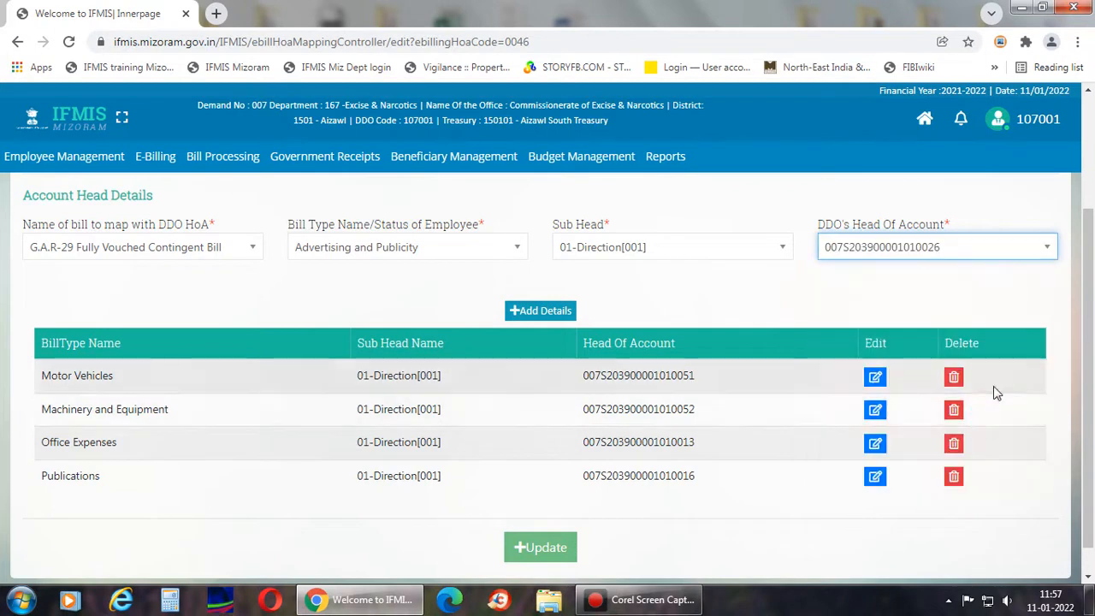
{"action": "left_click", "coordinate": [542, 313]}
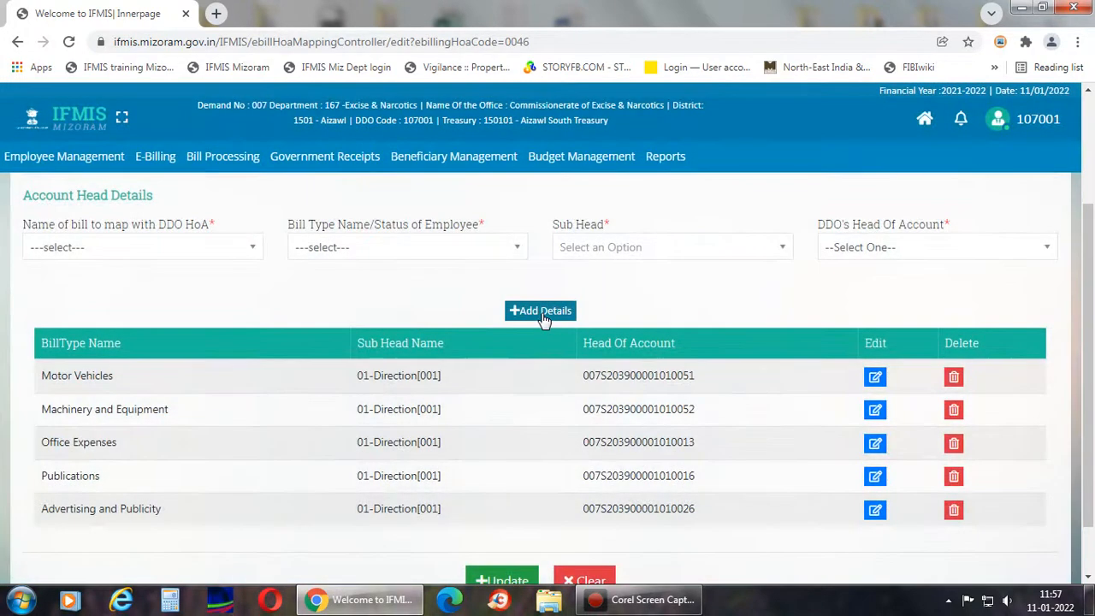
Select G.A.R-29 Fully Vouched Contingent Bill again for a new mapping and set its bill type to Minor Works.
{"action": "left_click", "coordinate": [255, 248]}
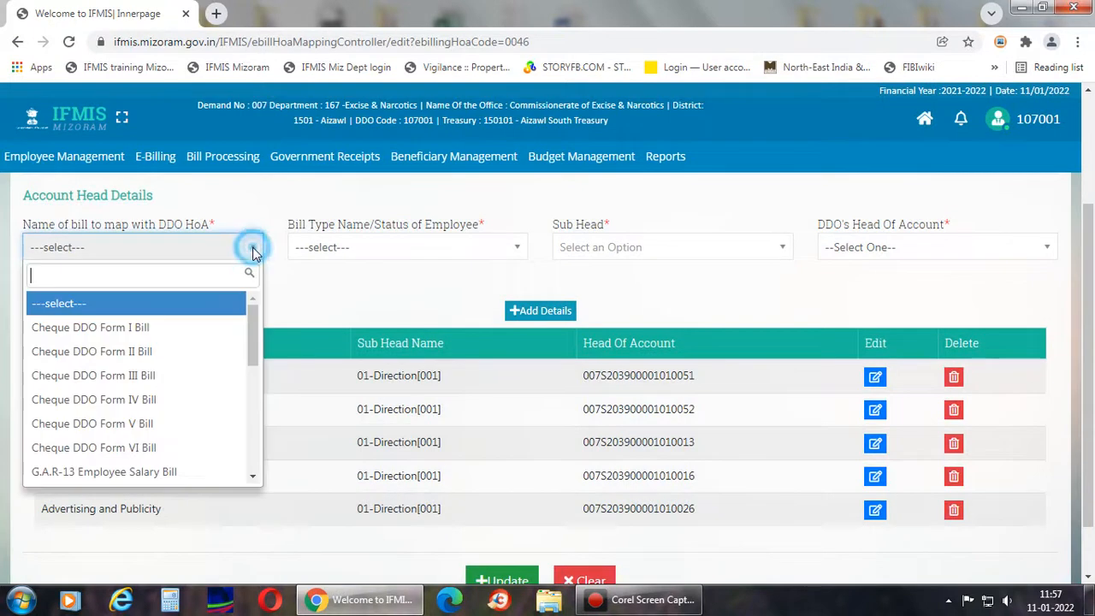
{"action": "left_click_drag", "start_coordinate": [254, 337], "coordinate": [250, 398]}
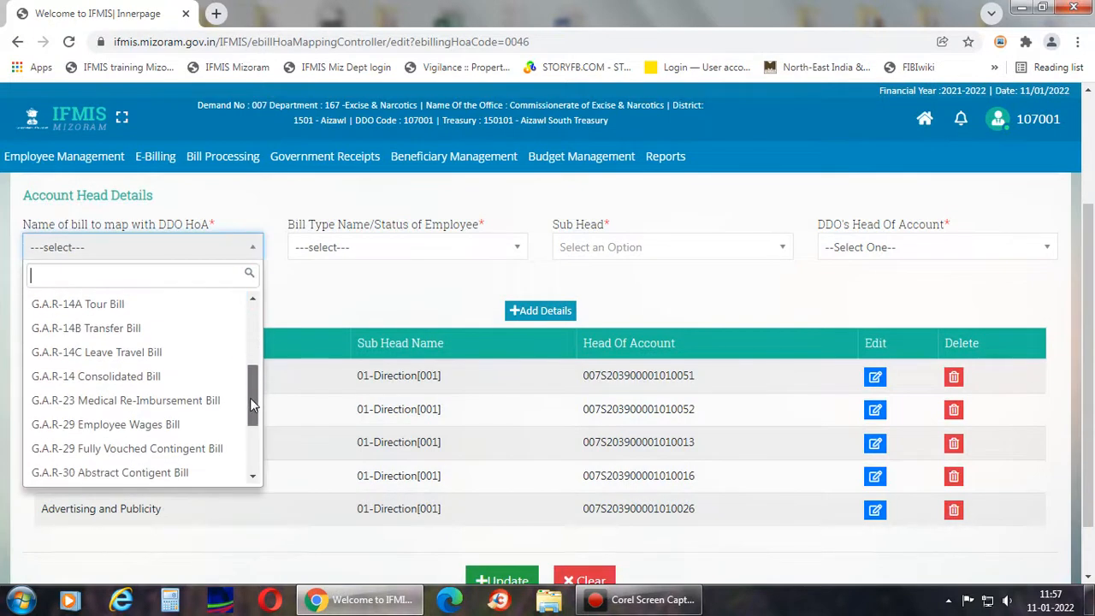
{"action": "left_click", "coordinate": [169, 448]}
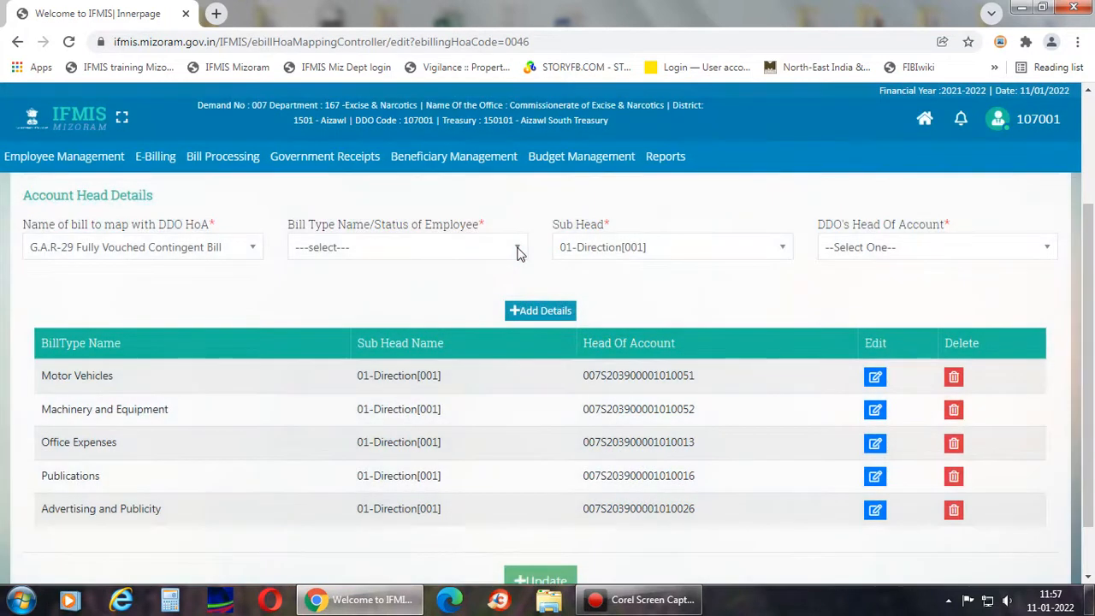
{"action": "left_click", "coordinate": [519, 250]}
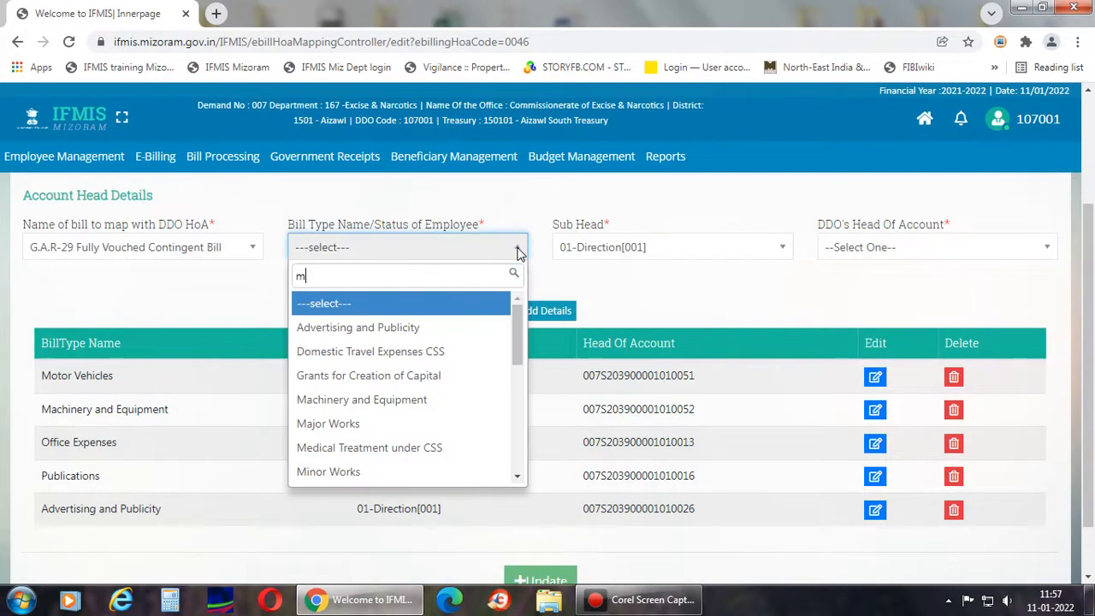
{"action": "type", "text": "min"}
{"action": "key", "text": "Return"}
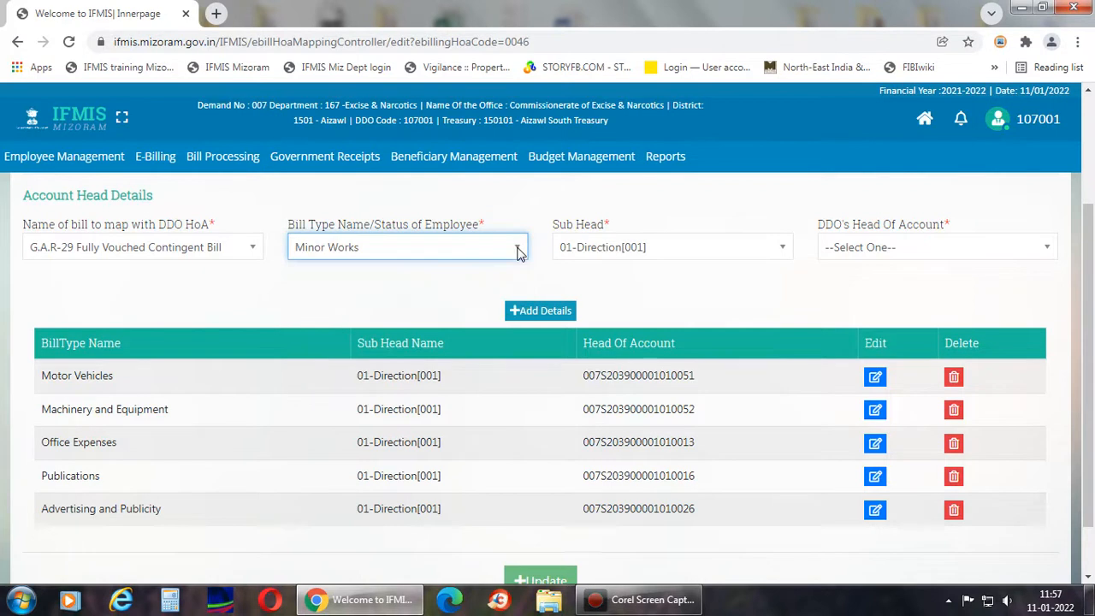
{"action": "key", "text": "Tab"}
{"action": "key", "text": "Tab"}
{"action": "key", "text": "Return"}
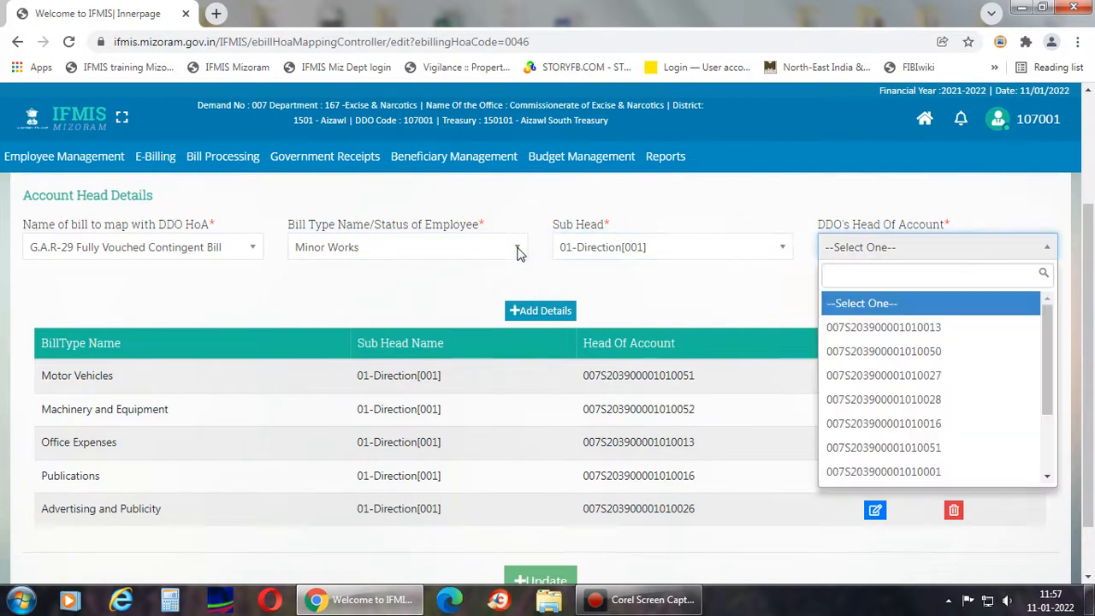
{"action": "left_click", "coordinate": [948, 376]}
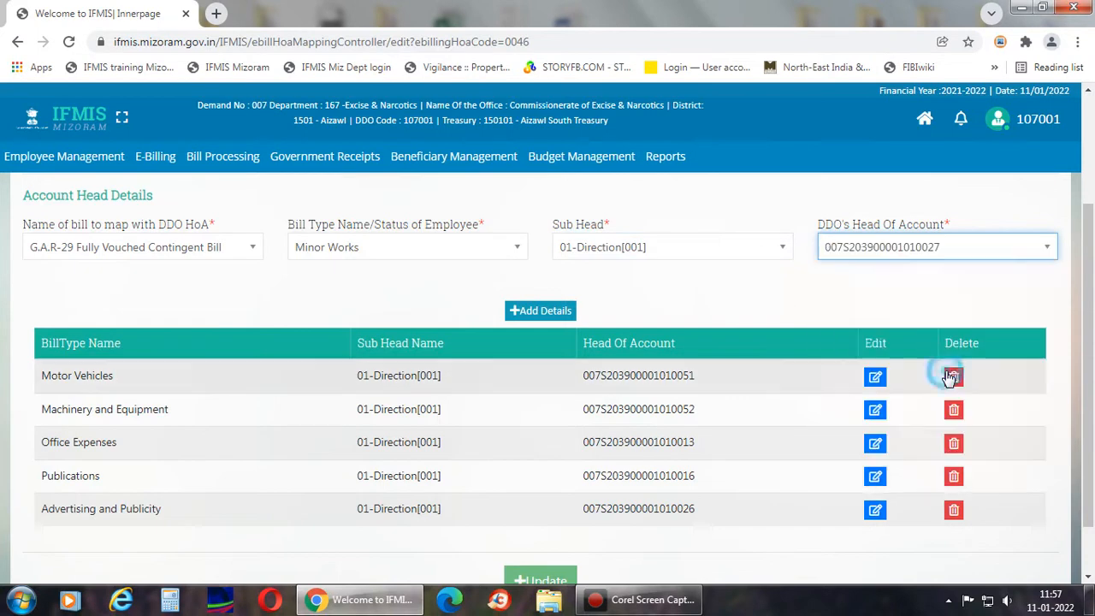
{"action": "left_click", "coordinate": [562, 312]}
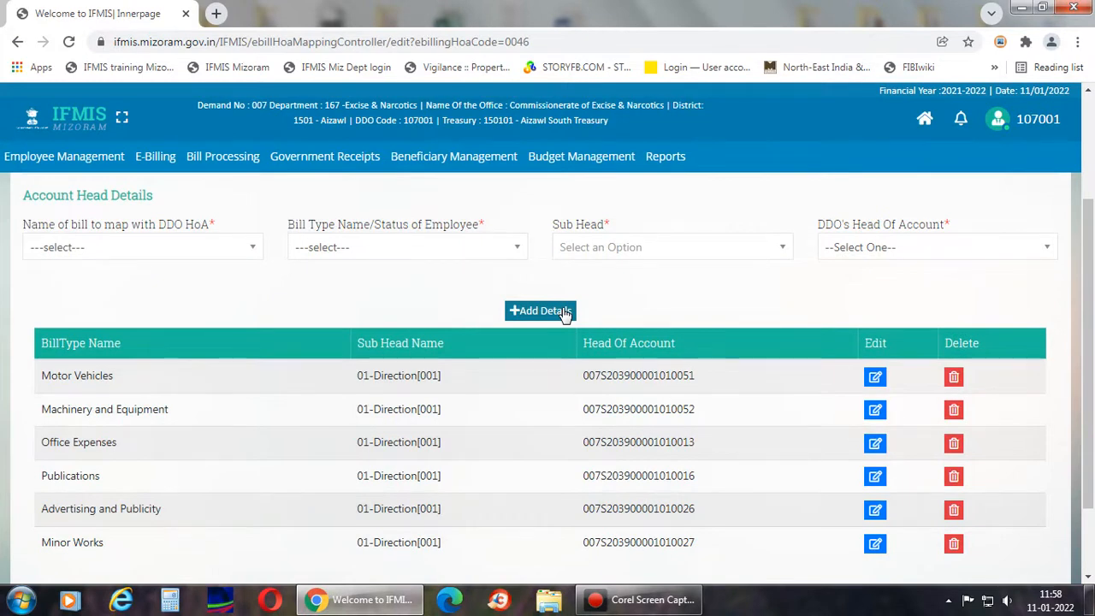
Set up a further mapping for G.A.R-29 Fully Vouched Contingent Bill with the bill type Professional Services.
{"action": "left_click", "coordinate": [253, 247]}
{"action": "left_click_drag", "start_coordinate": [255, 339], "coordinate": [253, 408]}
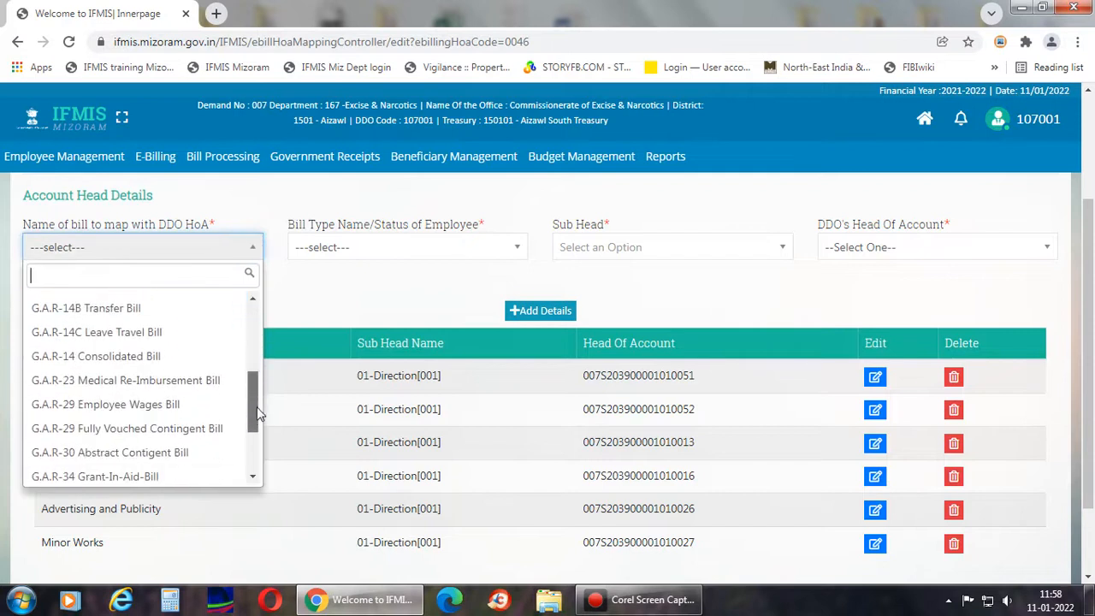
{"action": "left_click", "coordinate": [214, 428]}
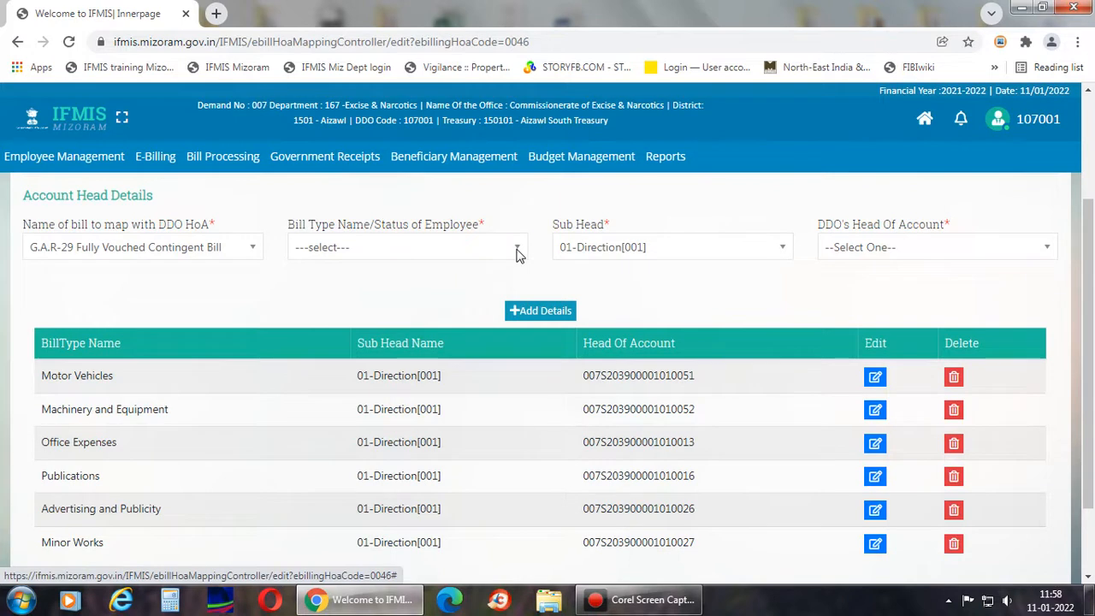
{"action": "left_click", "coordinate": [517, 249]}
{"action": "type", "text": "pr"}
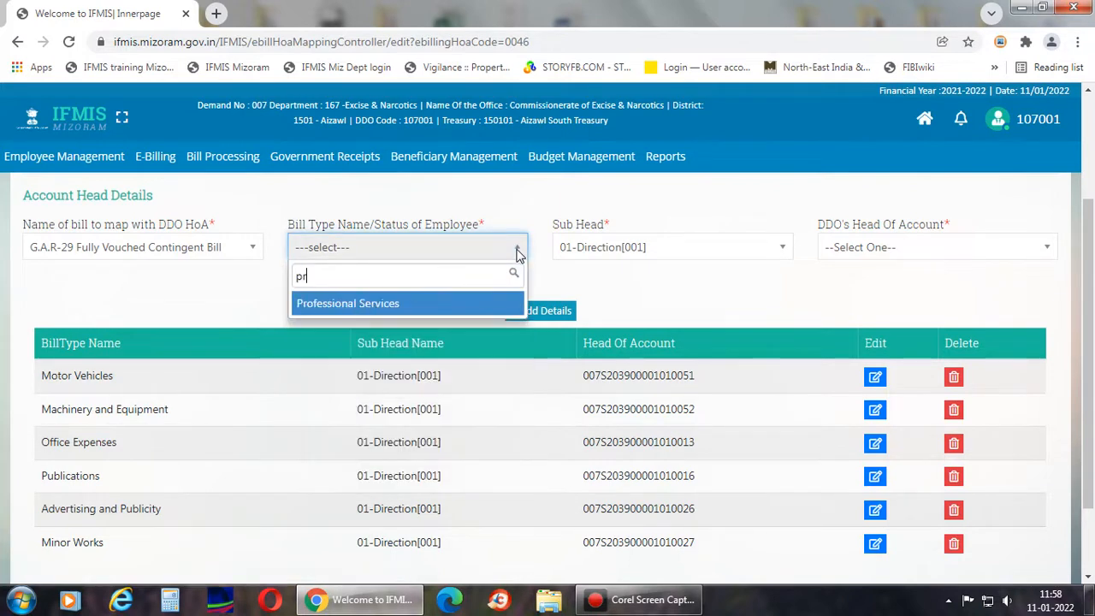
{"action": "key", "text": "Return"}
{"action": "key", "text": "Tab"}
{"action": "key", "text": "Tab"}
{"action": "left_click", "coordinate": [908, 255]}
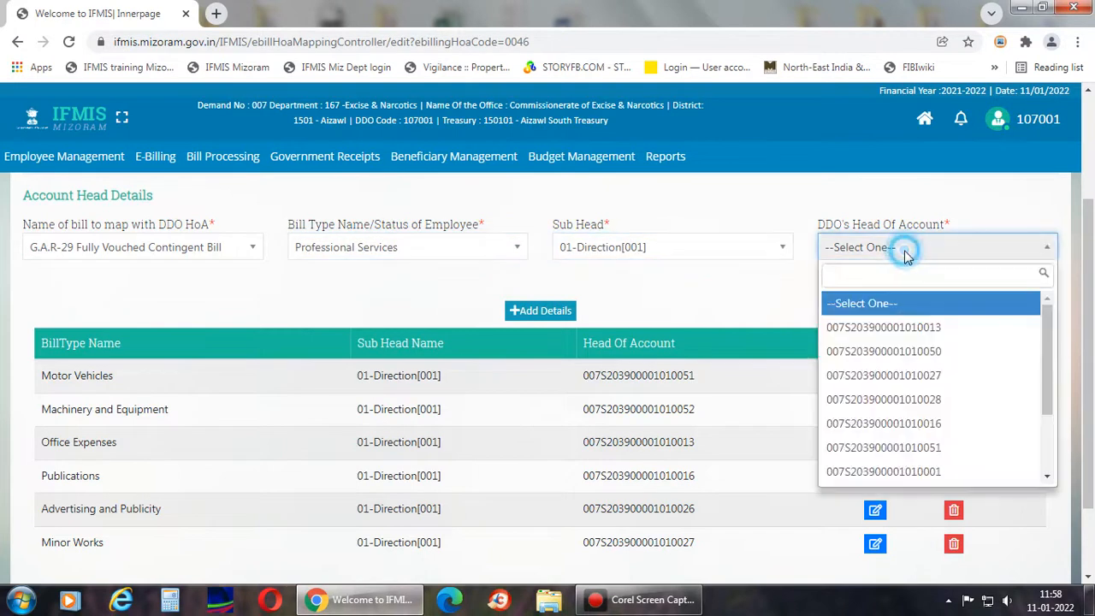
{"action": "left_click", "coordinate": [952, 401]}
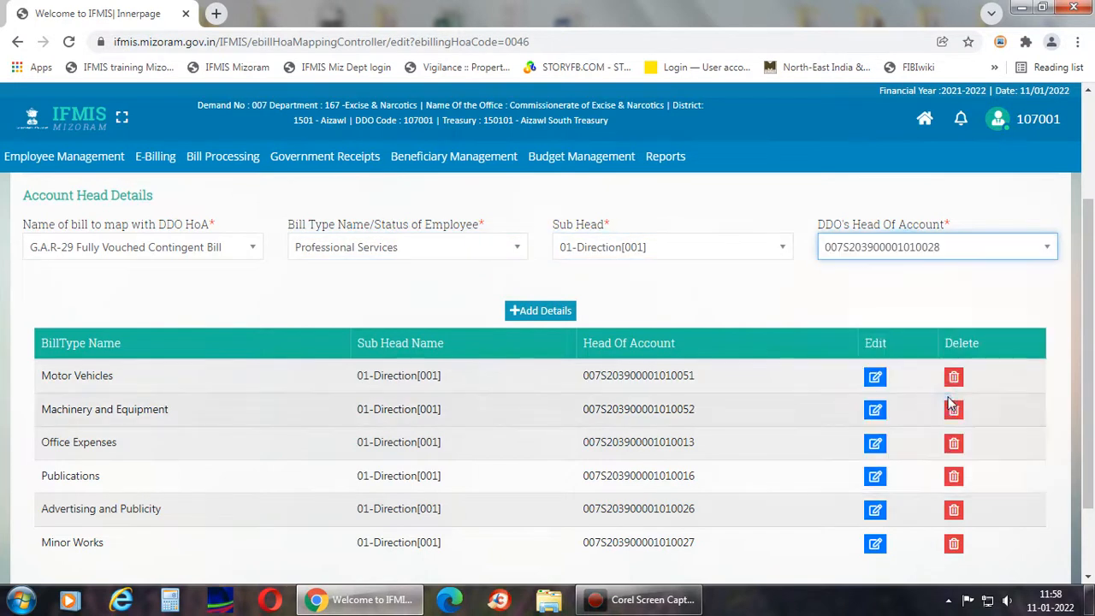
{"action": "left_click", "coordinate": [518, 312]}
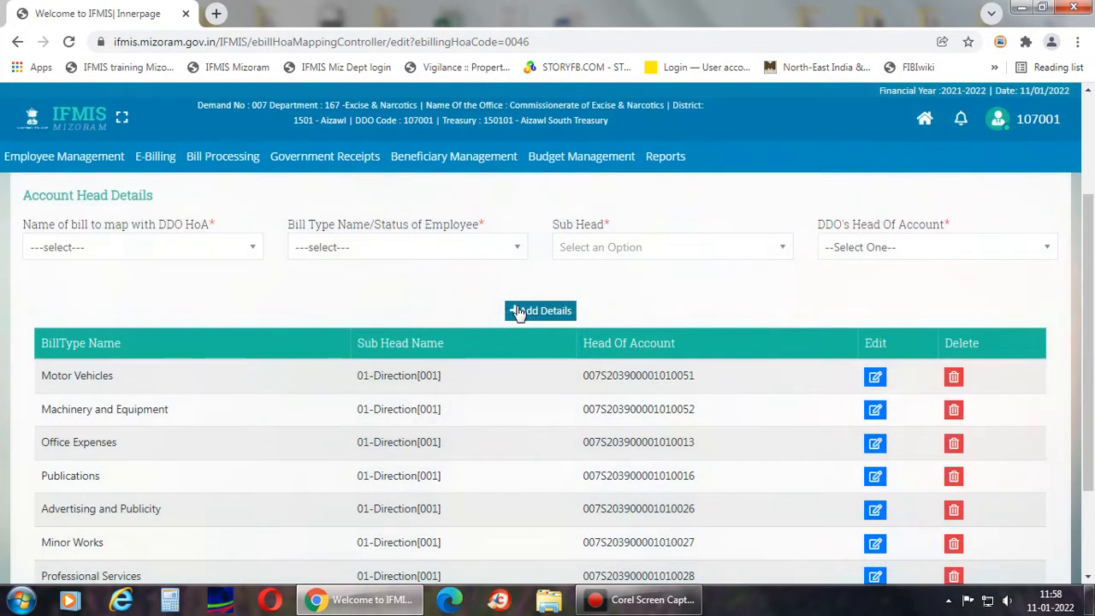
Select G.A.R-29 Fully Vouched Contingent Bill as the bill for another mapping and check the entries already in the table.
{"action": "left_click", "coordinate": [251, 250]}
{"action": "left_click_drag", "start_coordinate": [254, 334], "coordinate": [245, 403]}
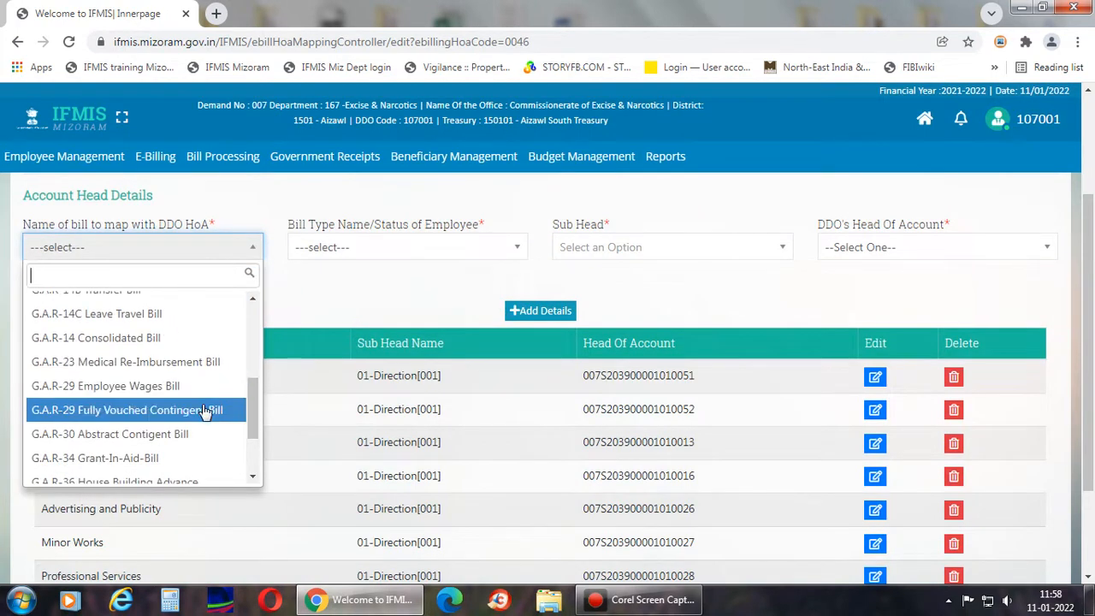
{"action": "left_click", "coordinate": [205, 411]}
{"action": "left_click", "coordinate": [516, 248]}
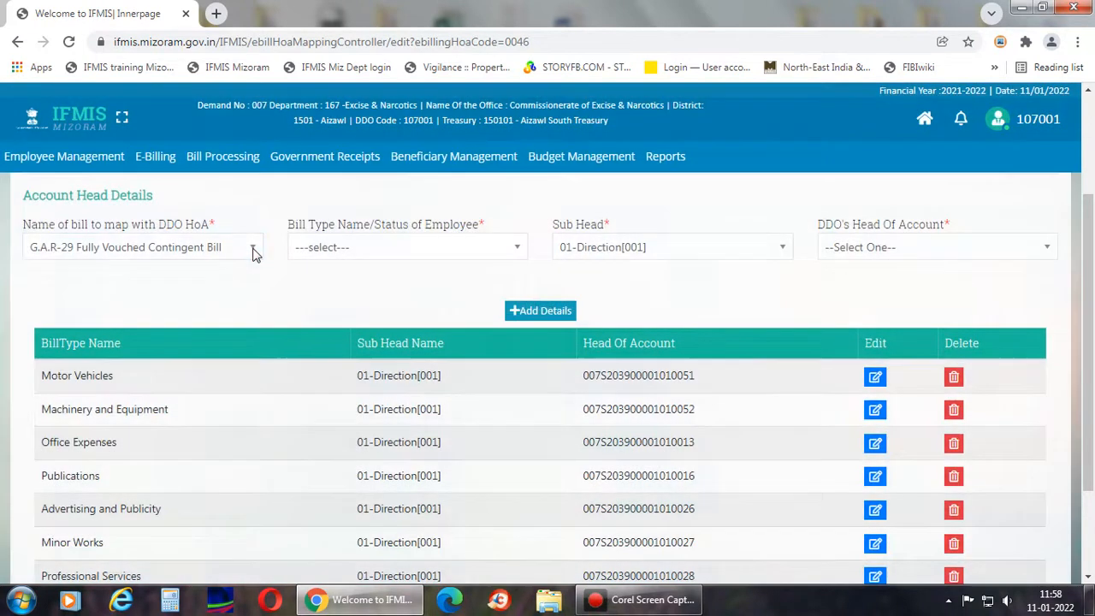
{"action": "scroll", "coordinate": [287, 305], "scroll_direction": "down", "scroll_amount": 2}
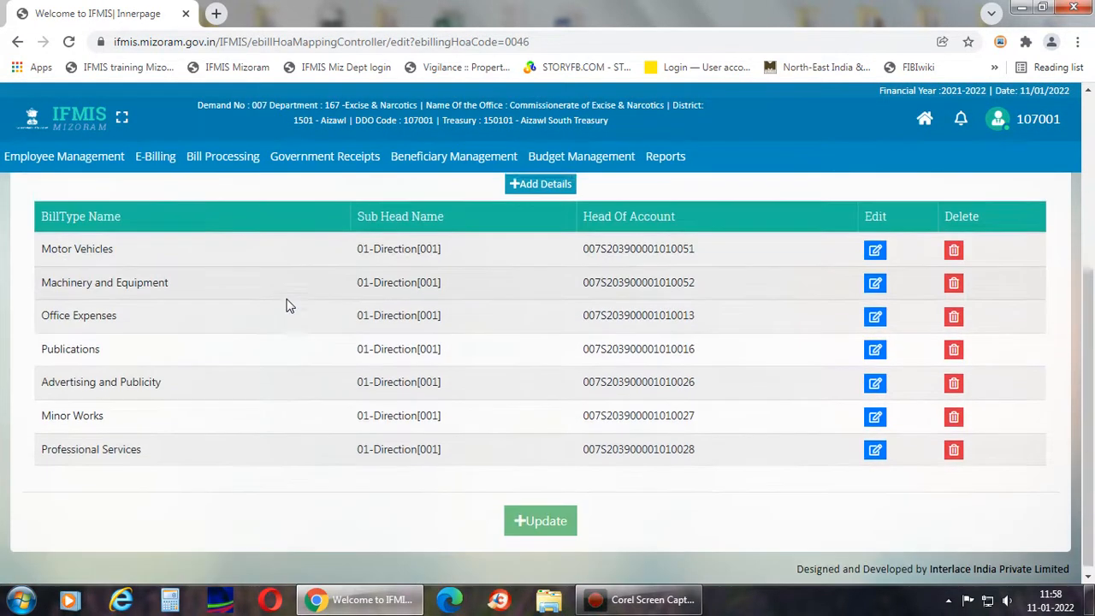
{"action": "scroll", "coordinate": [290, 306], "scroll_direction": "up", "scroll_amount": 1}
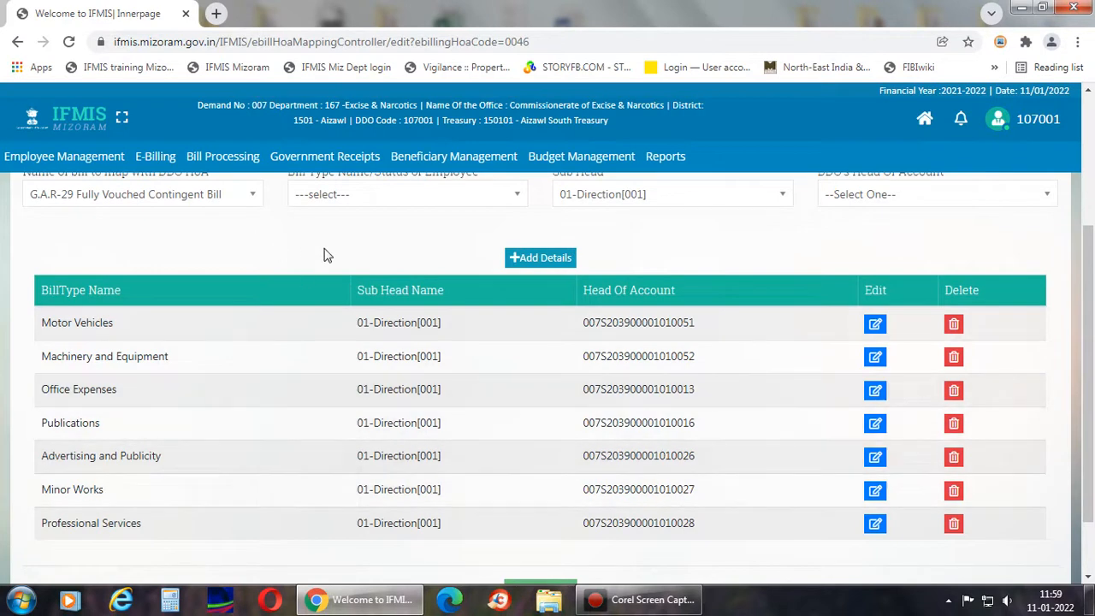
{"action": "scroll", "coordinate": [372, 285], "scroll_direction": "up", "scroll_amount": 1}
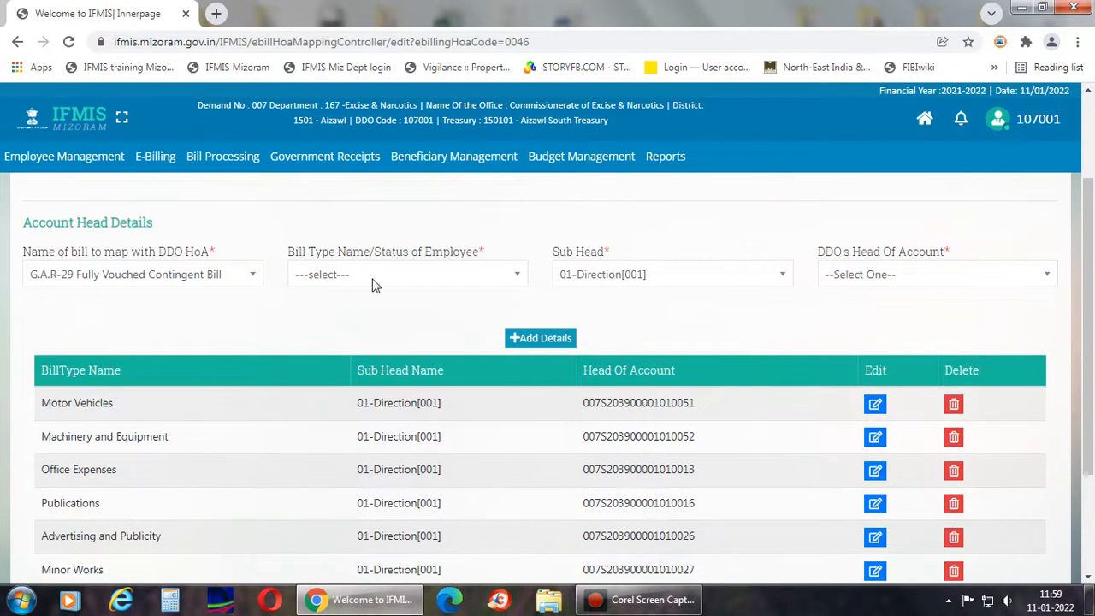
Set the bill type of the new mapping to Other Charges.
{"action": "left_click", "coordinate": [518, 280]}
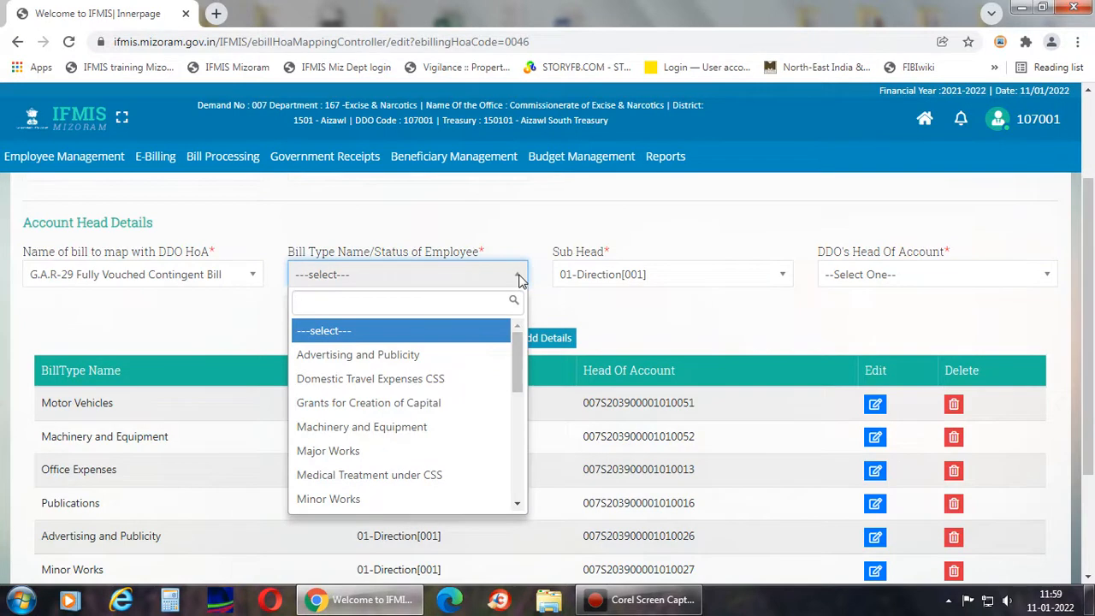
{"action": "type", "text": "oth"}
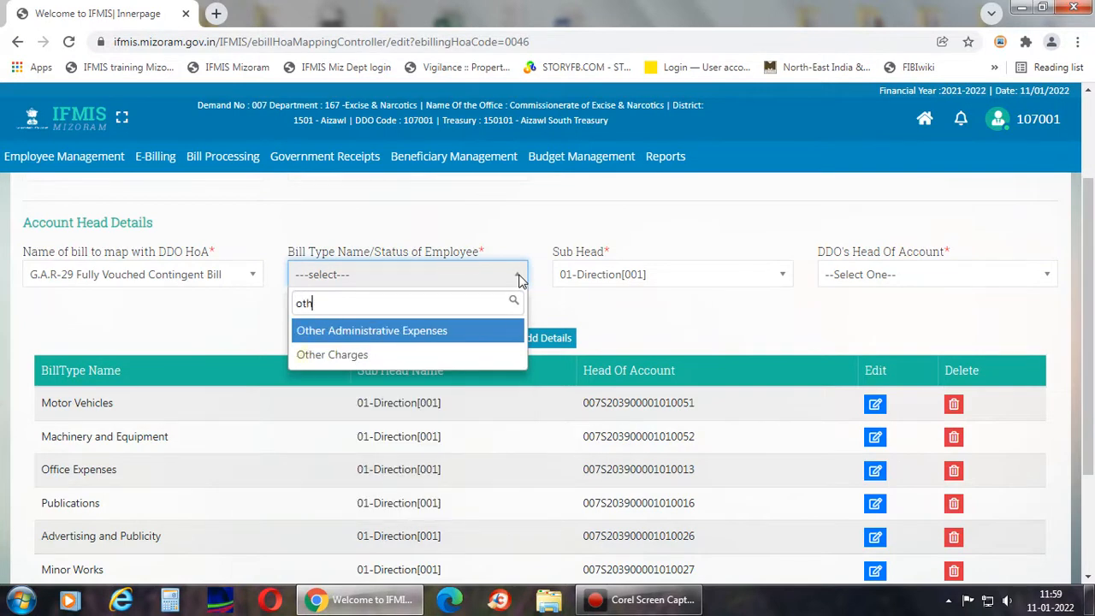
{"action": "key", "text": "Down"}
{"action": "key", "text": "Return"}
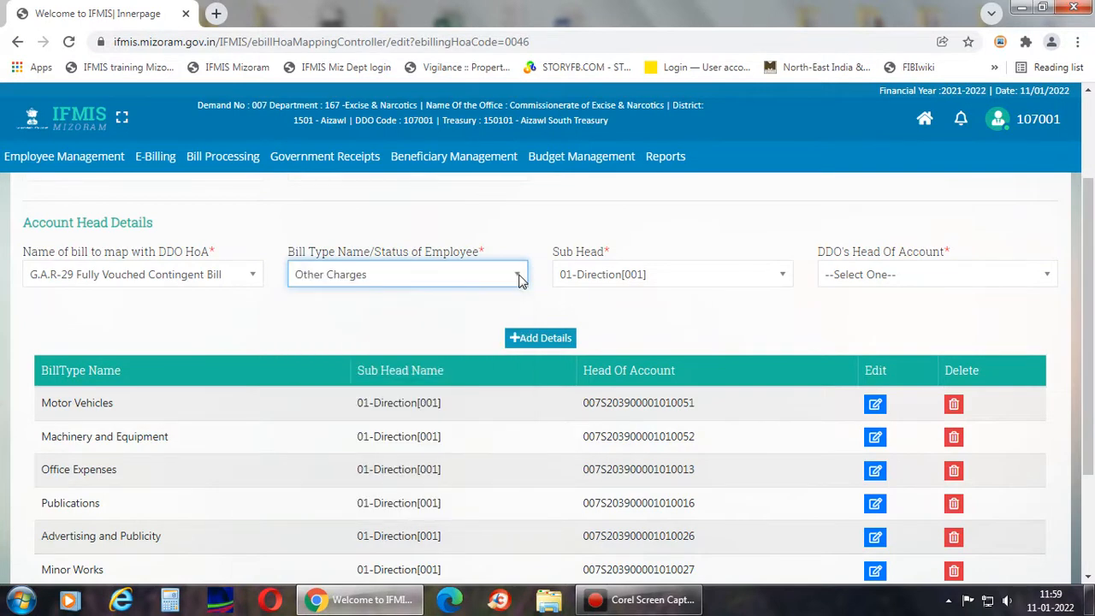
{"action": "left_click", "coordinate": [518, 280]}
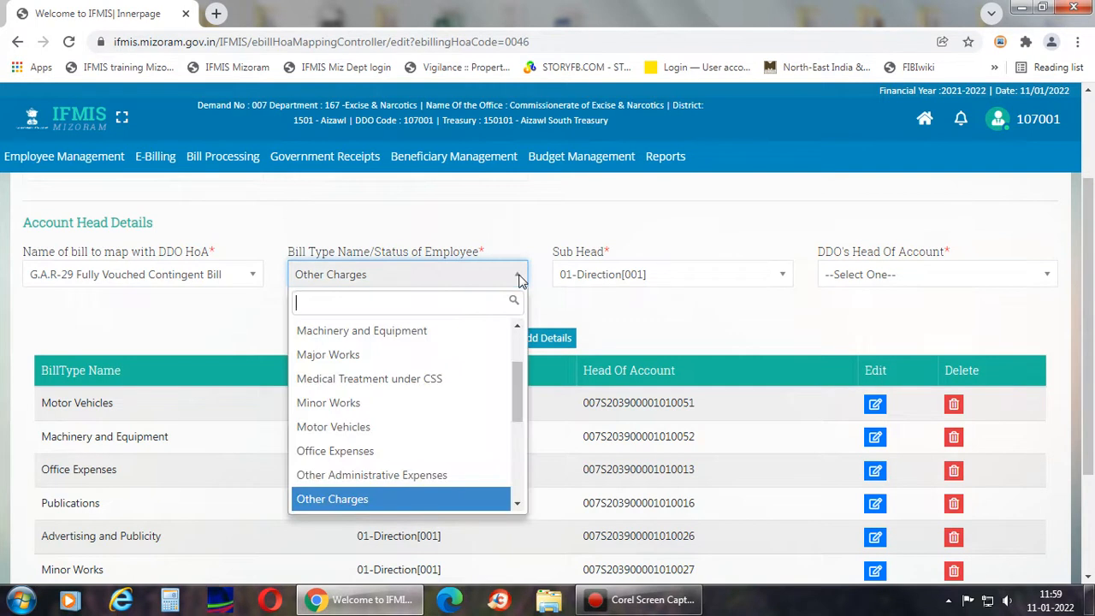
{"action": "key", "text": "Return"}
{"action": "key", "text": "Tab"}
{"action": "key", "text": "Tab"}
{"action": "left_click", "coordinate": [938, 286]}
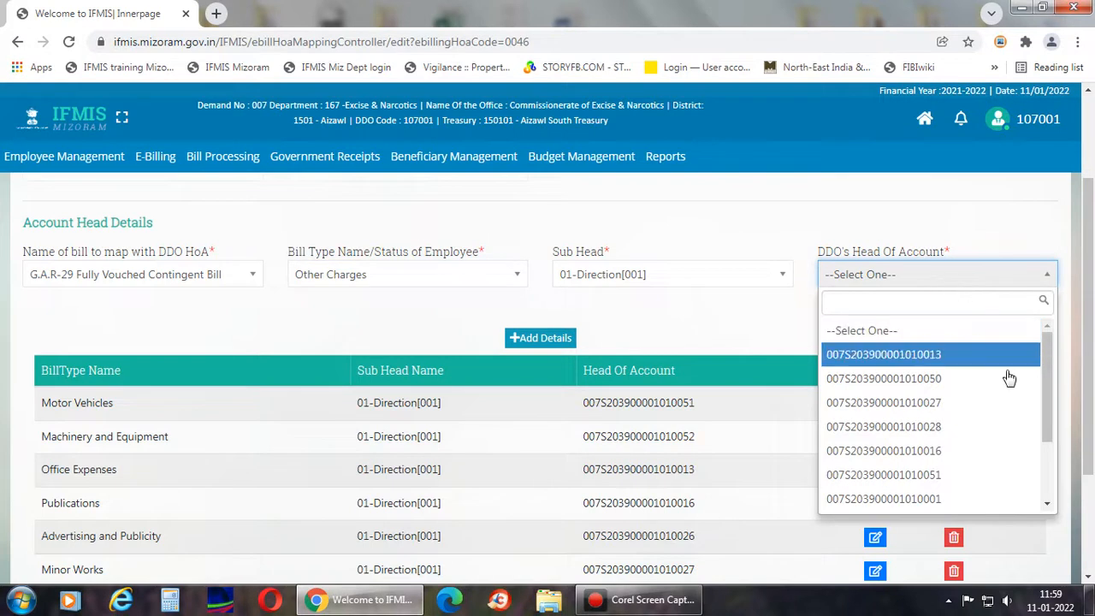
{"action": "left_click_drag", "start_coordinate": [1048, 407], "coordinate": [1058, 432]}
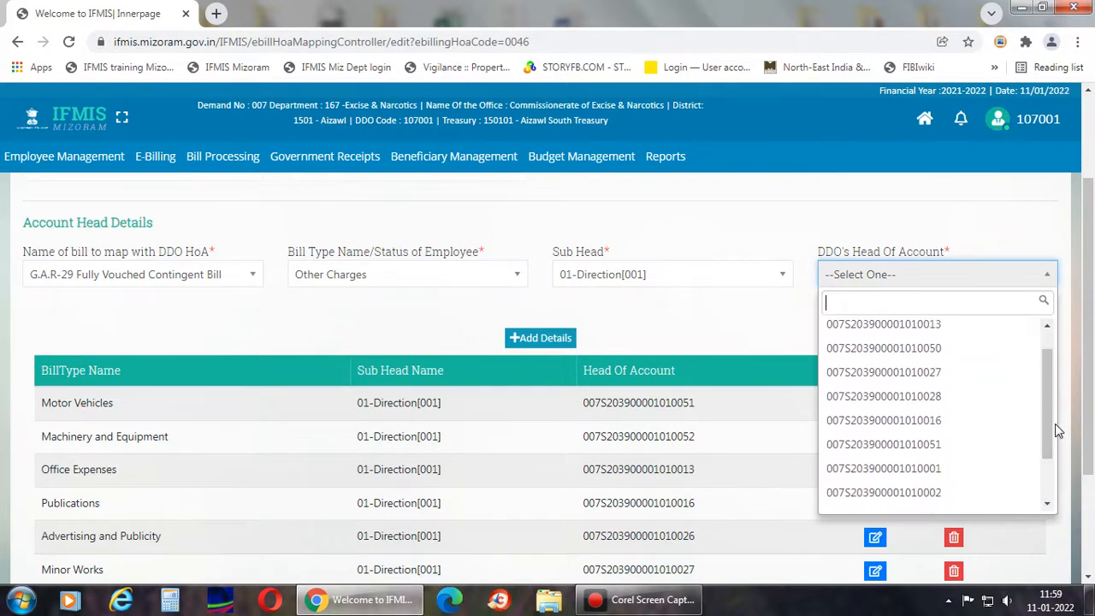
{"action": "left_click", "coordinate": [890, 350]}
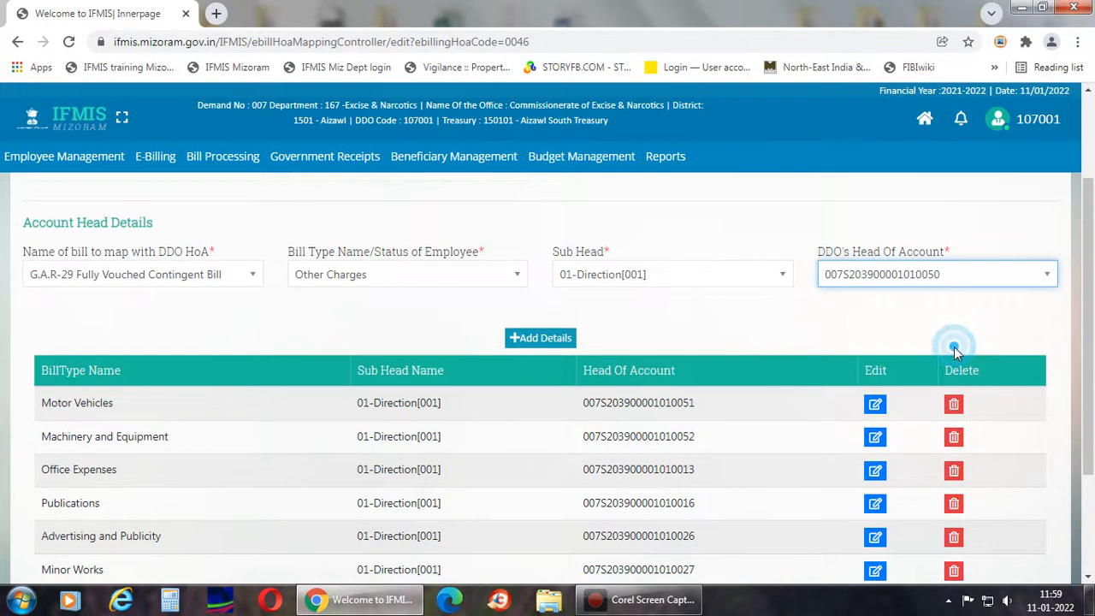
{"action": "left_click", "coordinate": [554, 339]}
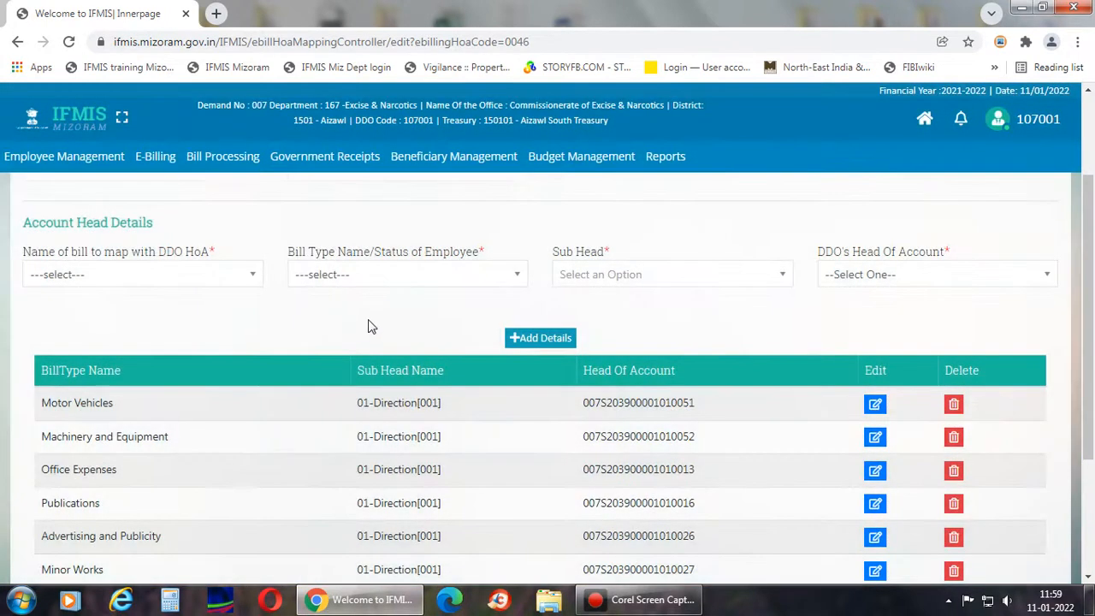
{"action": "left_click", "coordinate": [368, 319]}
{"action": "left_click", "coordinate": [1046, 281]}
{"action": "left_click", "coordinate": [1044, 279]}
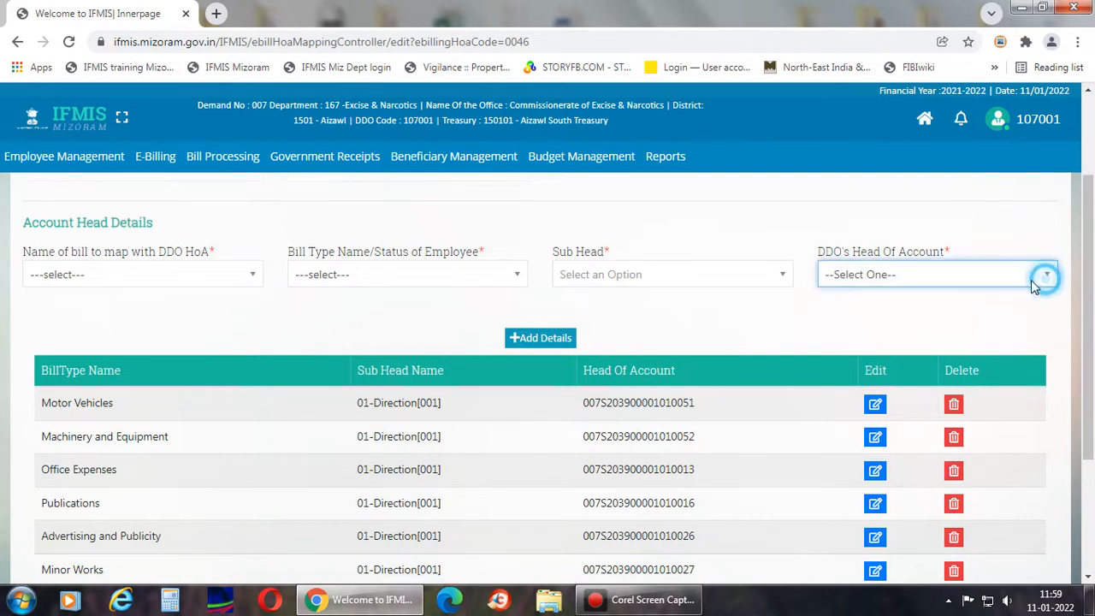
{"action": "left_click", "coordinate": [306, 311]}
Start one more mapping with G.A.R-29 Fully Vouched Contingent Bill as the bill to map.
{"action": "left_click", "coordinate": [254, 275]}
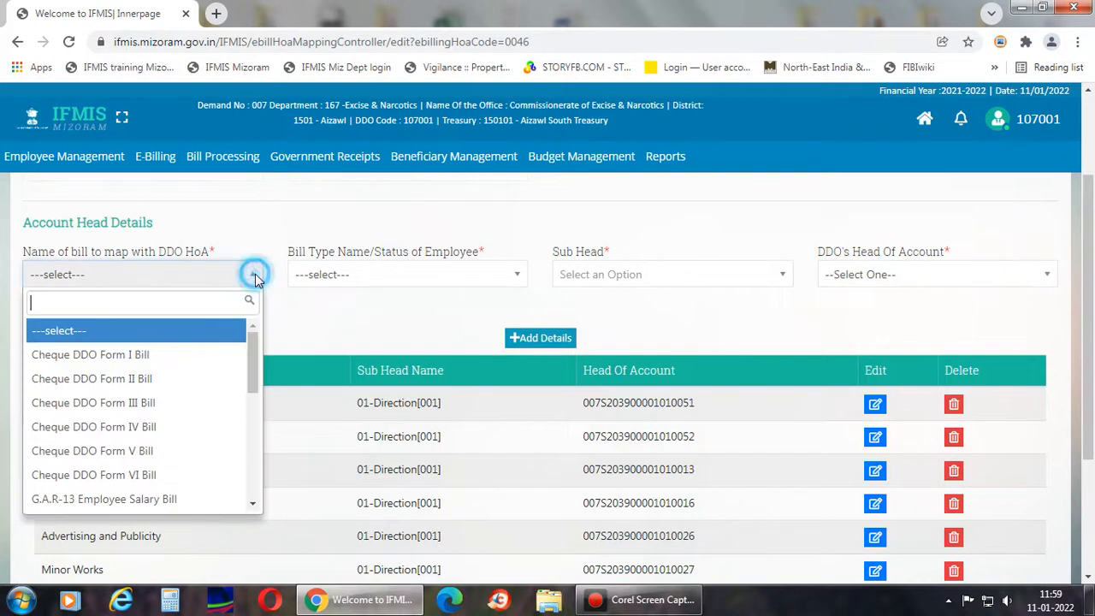
{"action": "left_click_drag", "start_coordinate": [253, 341], "coordinate": [257, 422]}
{"action": "left_click", "coordinate": [209, 435]}
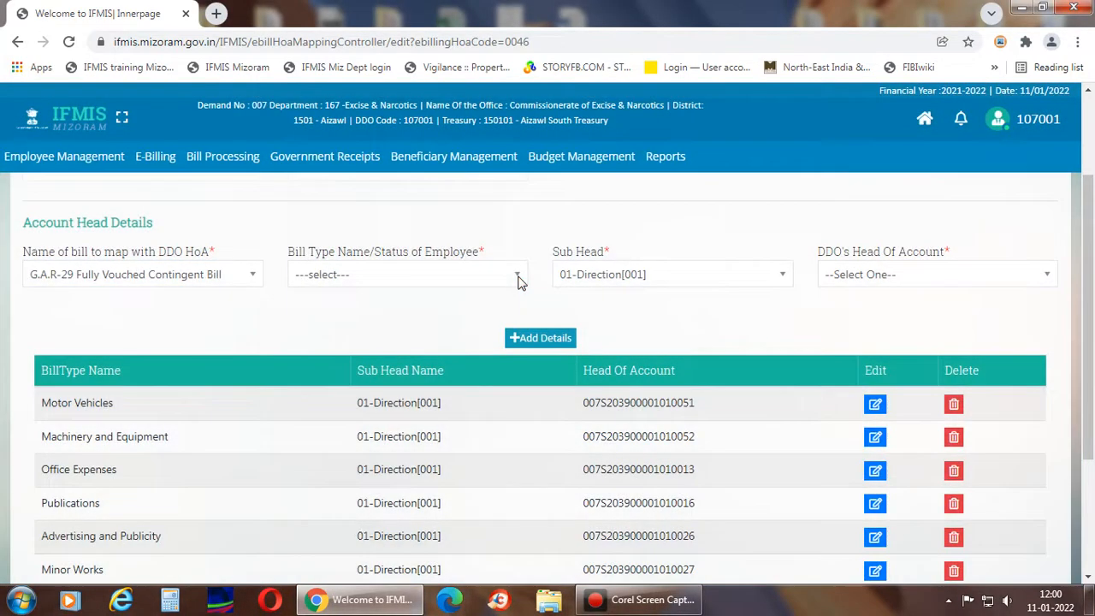
Search the bill types for medical entries, then clear the search.
{"action": "left_click", "coordinate": [520, 283]}
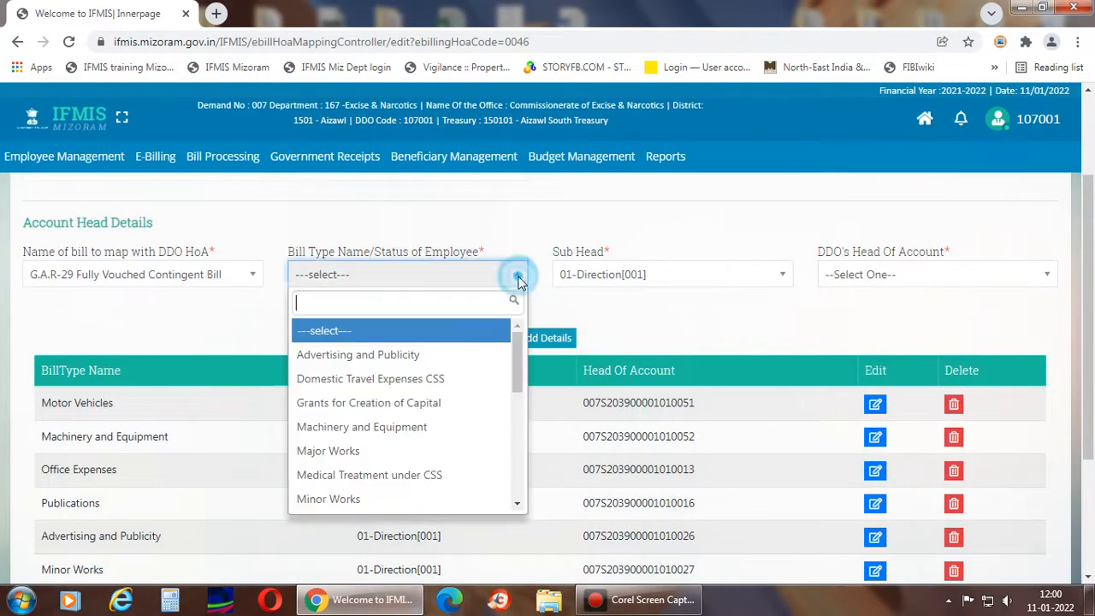
{"action": "type", "text": "MEDI"}
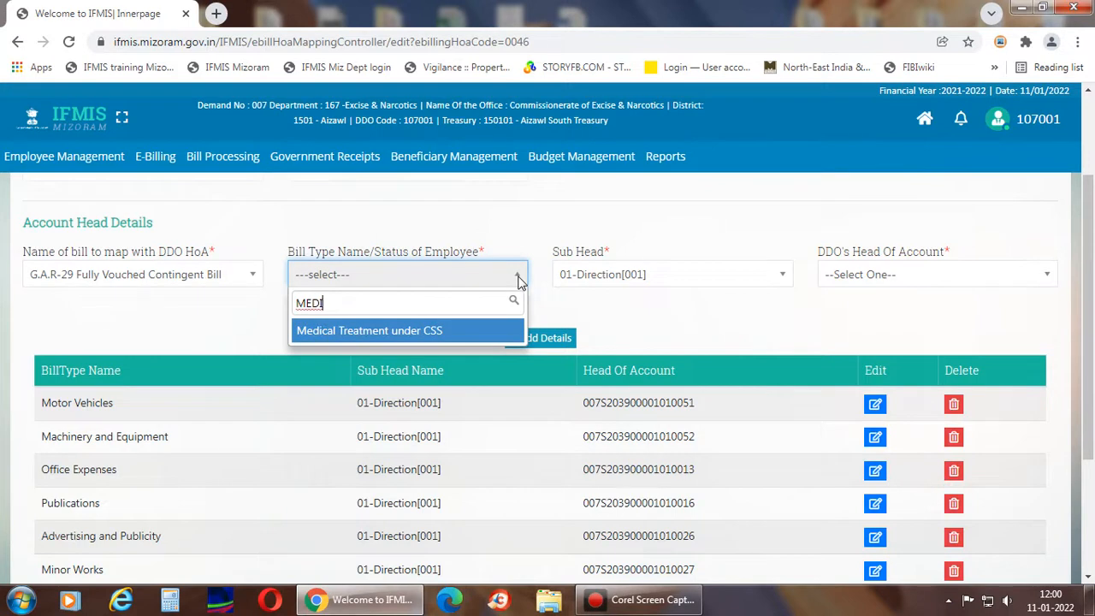
{"action": "key", "text": "ctrl+a"}
{"action": "key", "text": "BackSpace"}
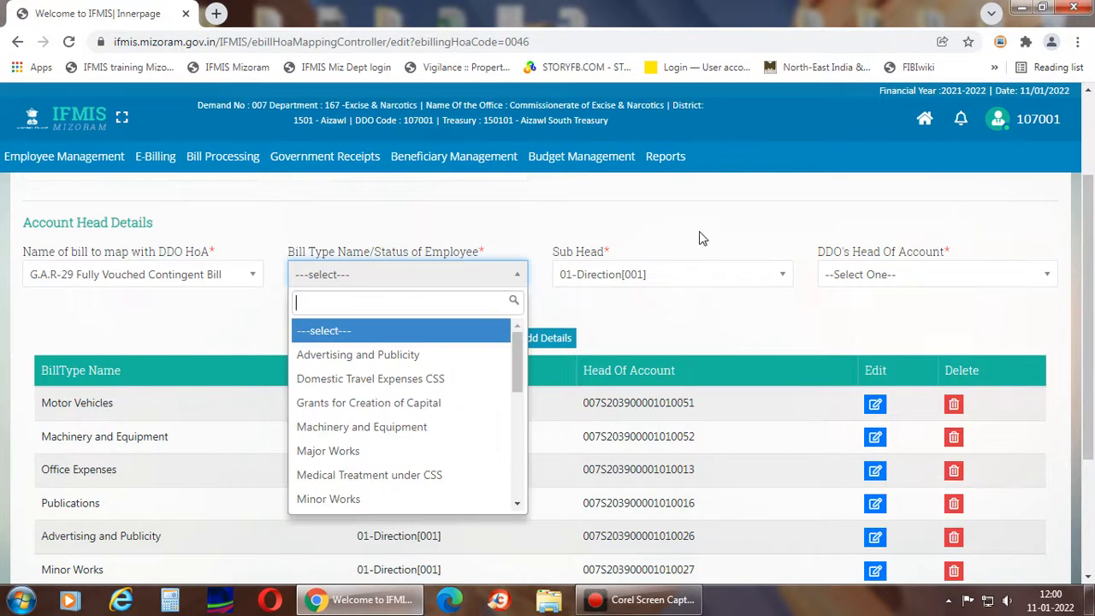
{"action": "type", "text": "med"}
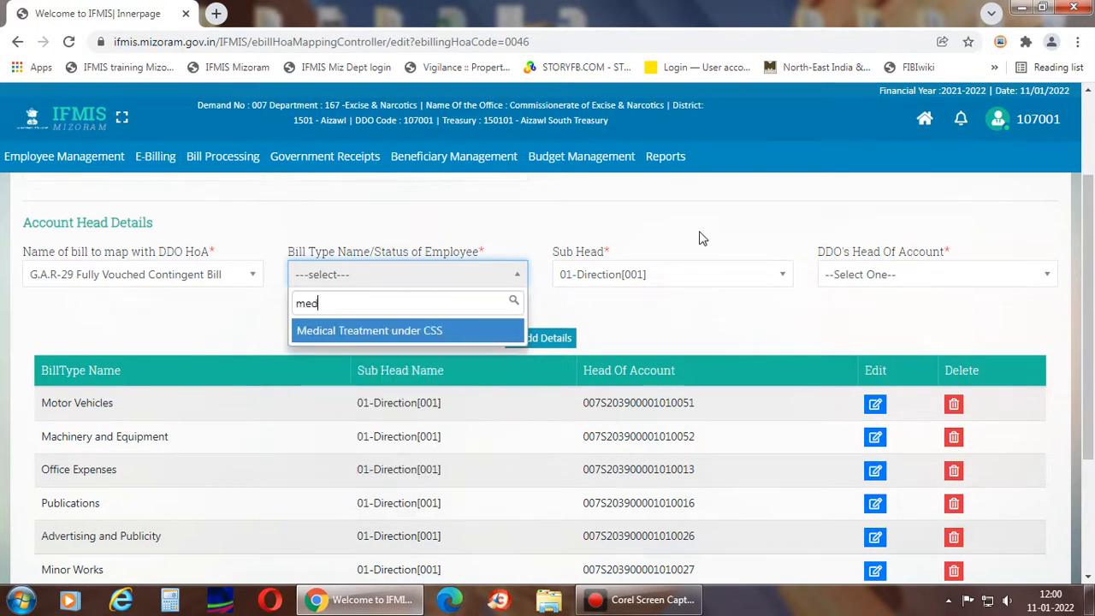
{"action": "key", "text": "BackSpace"}
{"action": "key", "text": "BackSpace"}
{"action": "key", "text": "BackSpace"}
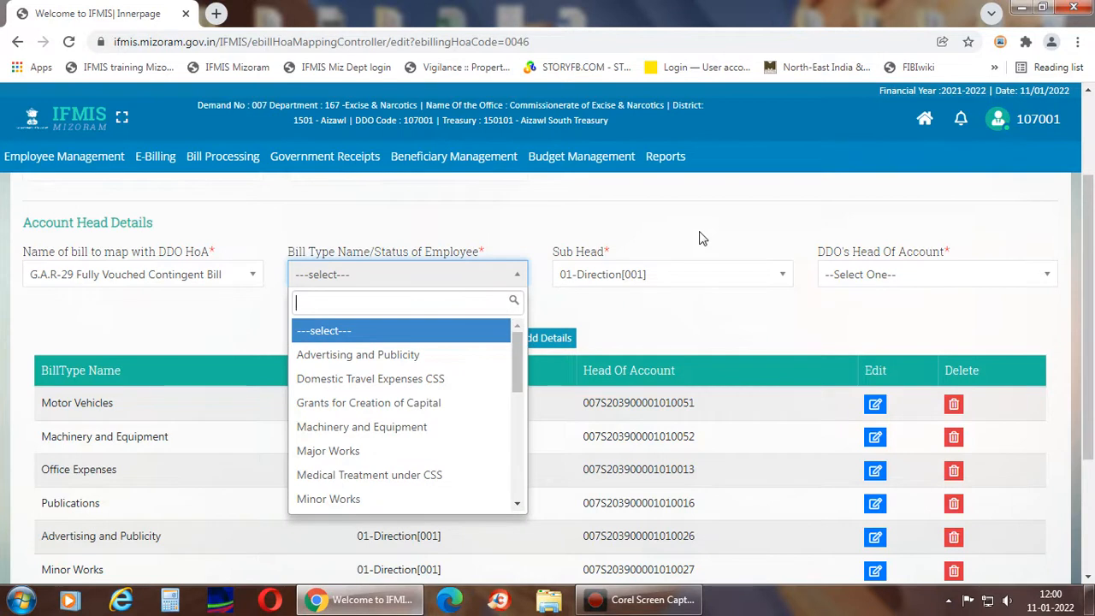
Look through the available bill types and set the new mapping's bill type to Secret Service Expenditure.
{"action": "key", "text": "Down"}
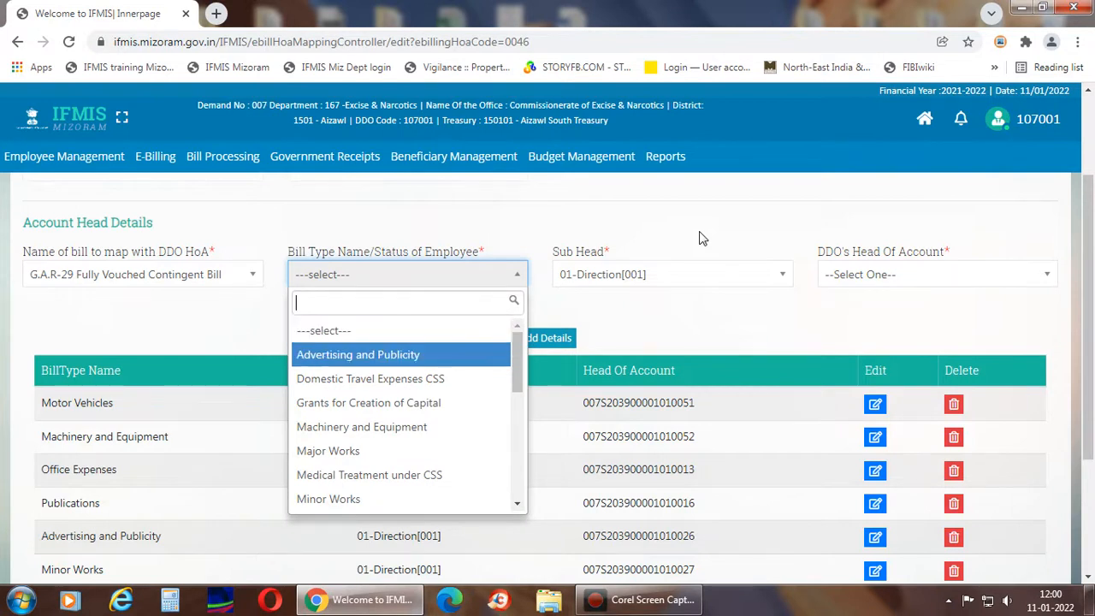
{"action": "key", "text": "Down"}
{"action": "key", "text": "Up"}
{"action": "key", "text": "Down"}
{"action": "key", "text": "Down"}
{"action": "key", "text": "Down"}
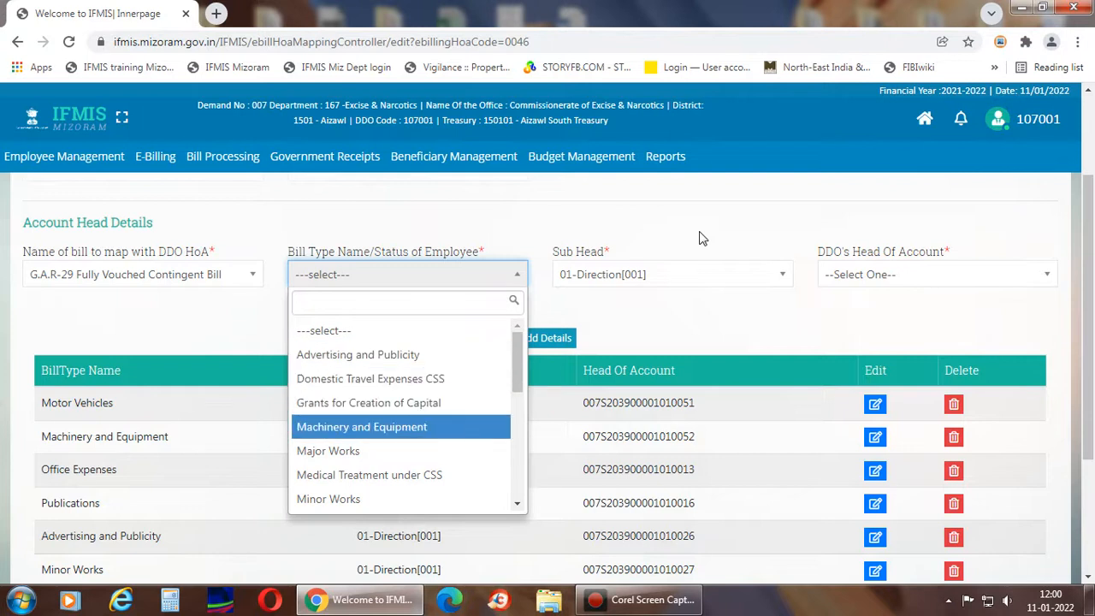
{"action": "key", "text": "Down"}
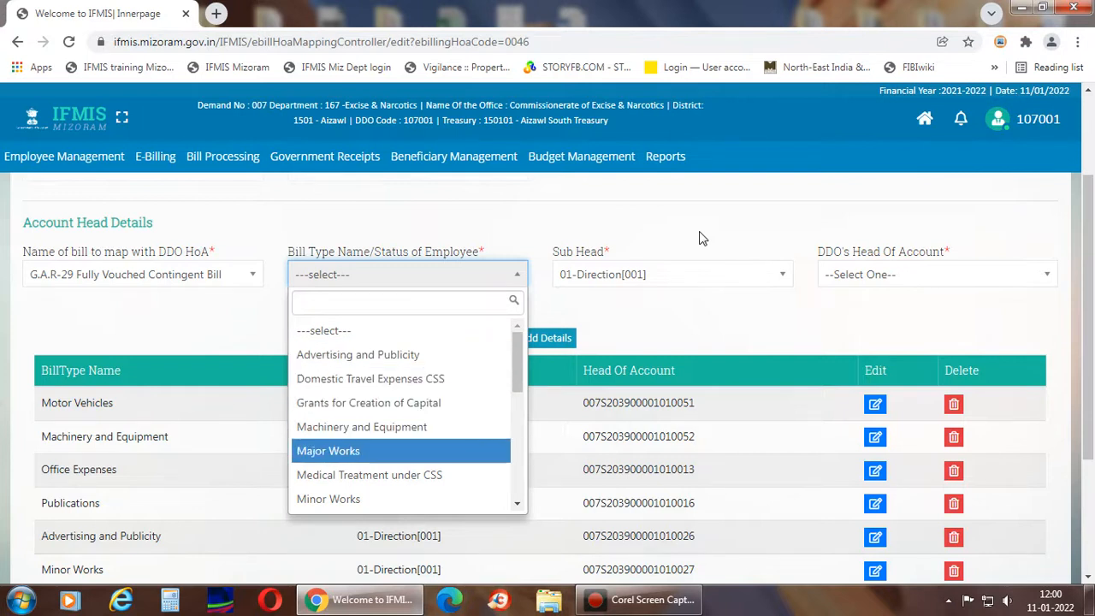
{"action": "key", "text": "Down"}
{"action": "key", "text": "Down"}
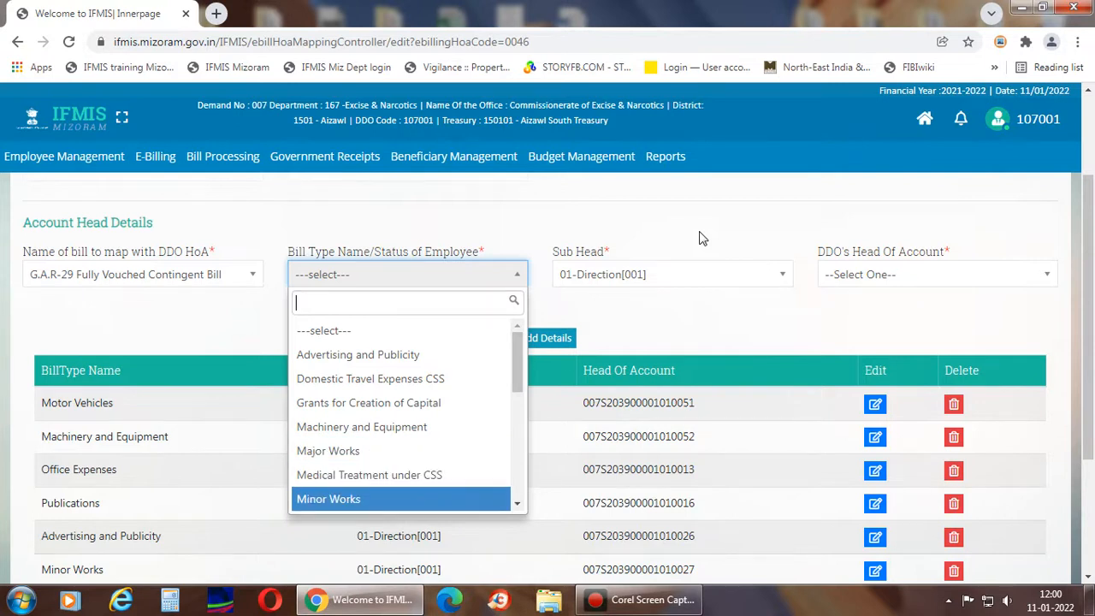
{"action": "key", "text": "Down"}
{"action": "key", "text": "Down"}
{"action": "key", "text": "Down"}
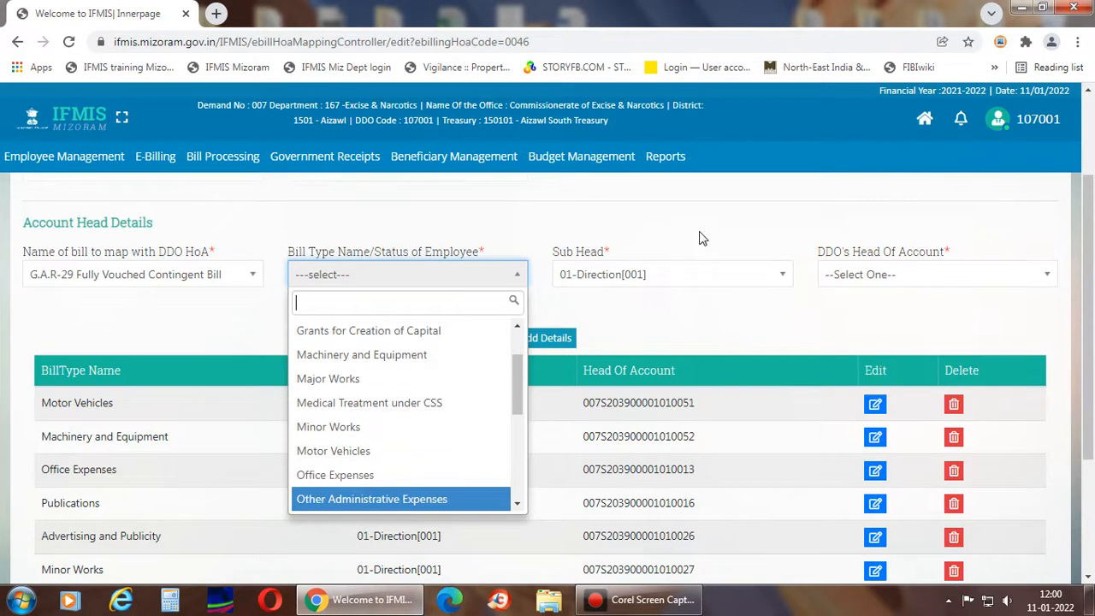
{"action": "key", "text": "Down"}
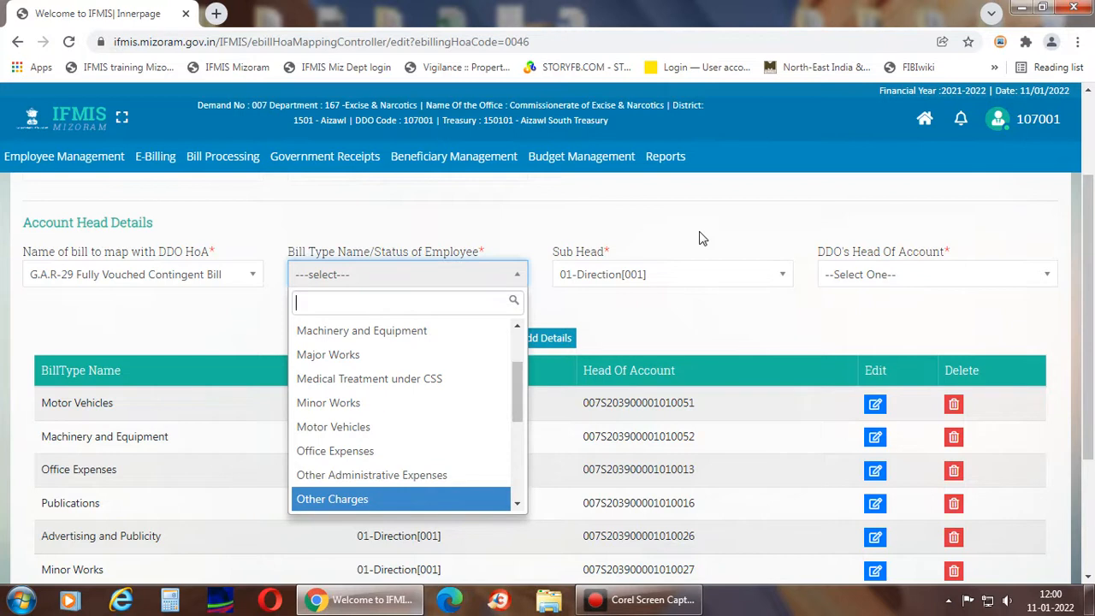
{"action": "key", "text": "Down"}
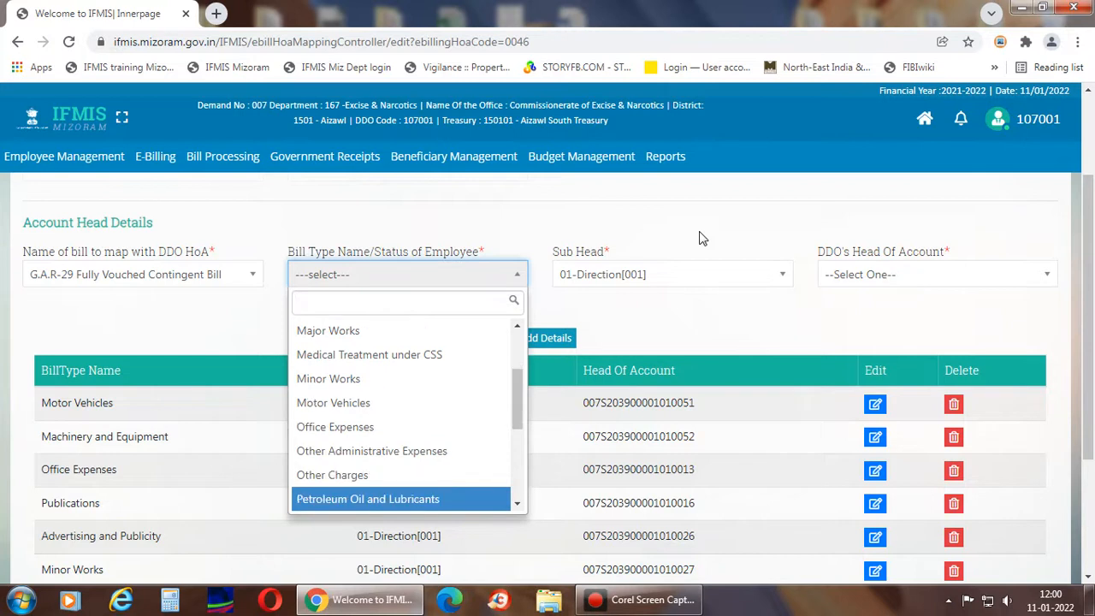
{"action": "key", "text": "Down"}
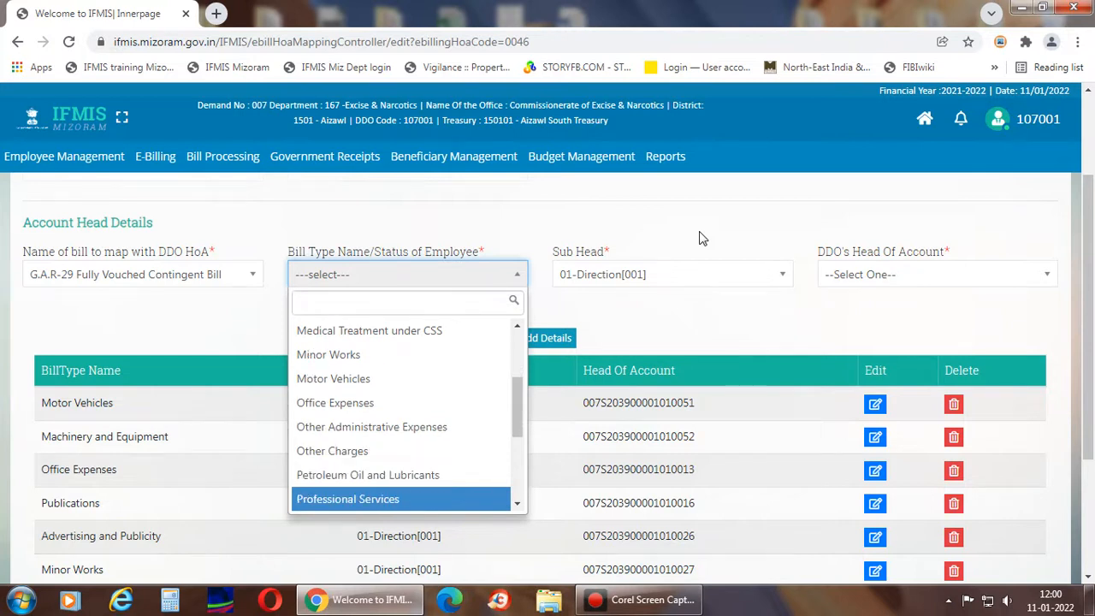
{"action": "key", "text": "Down"}
{"action": "key", "text": "Down"}
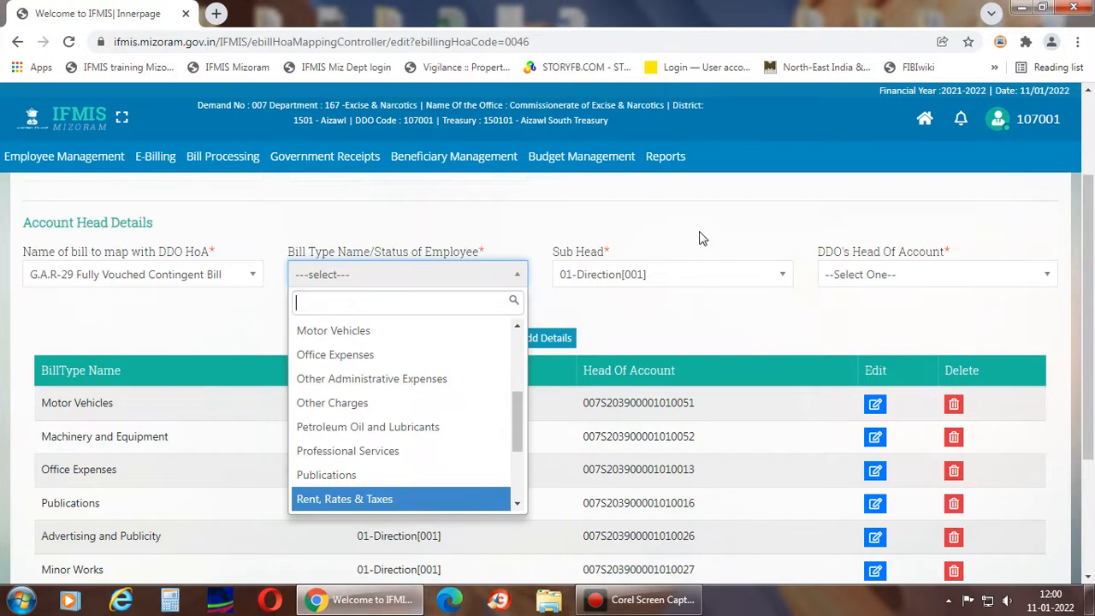
{"action": "key", "text": "Down"}
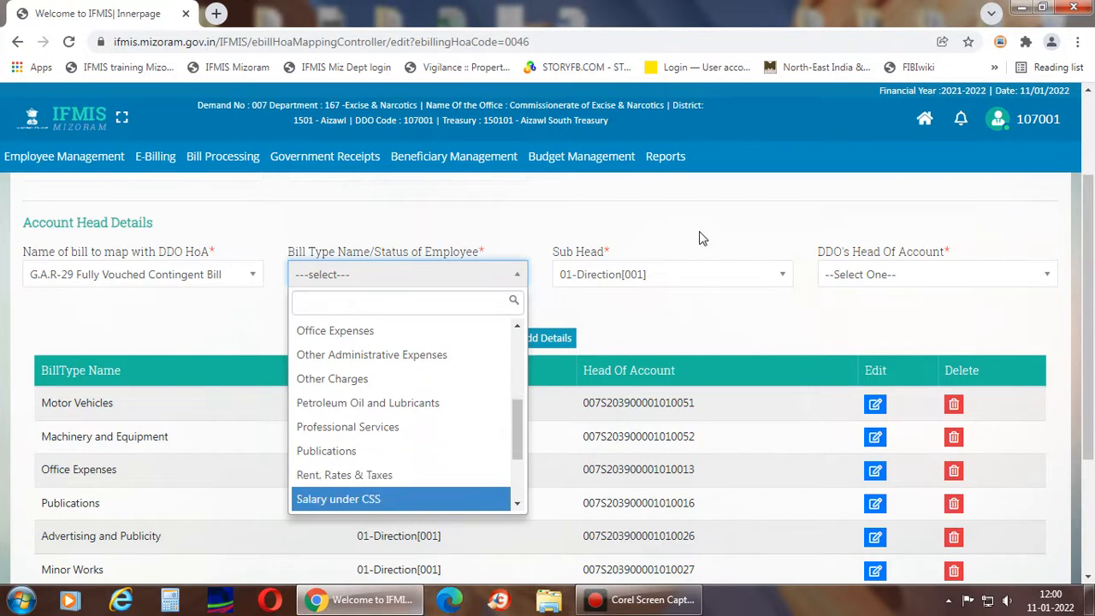
{"action": "key", "text": "Down"}
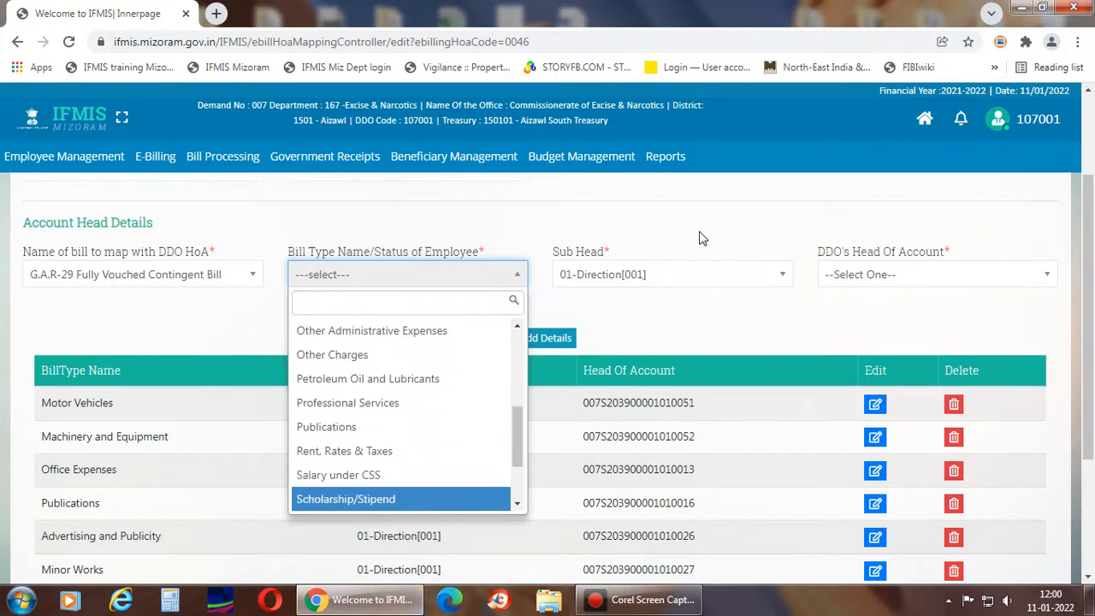
{"action": "key", "text": "Down"}
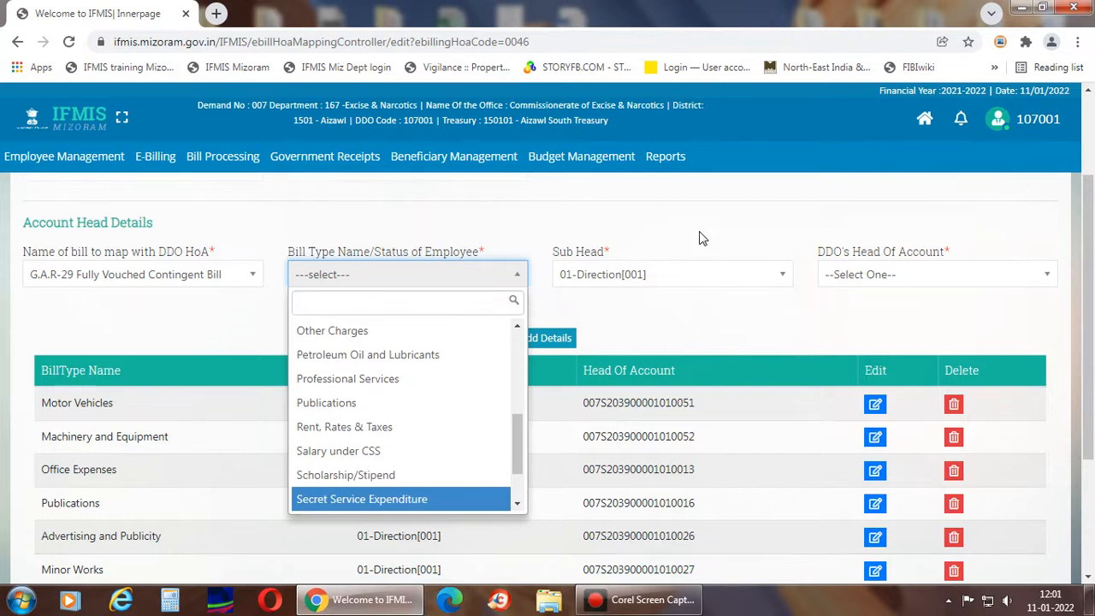
{"action": "key", "text": "Down"}
{"action": "key", "text": "Down"}
{"action": "key", "text": "Down"}
{"action": "key", "text": "Up"}
{"action": "key", "text": "Up"}
{"action": "key", "text": "Up"}
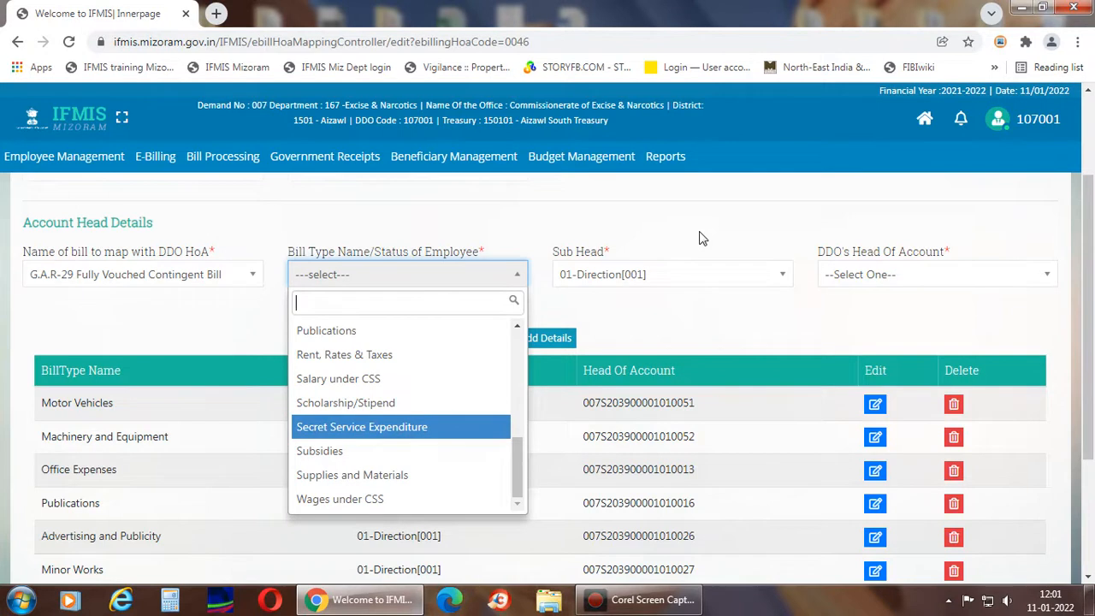
{"action": "key", "text": "Return"}
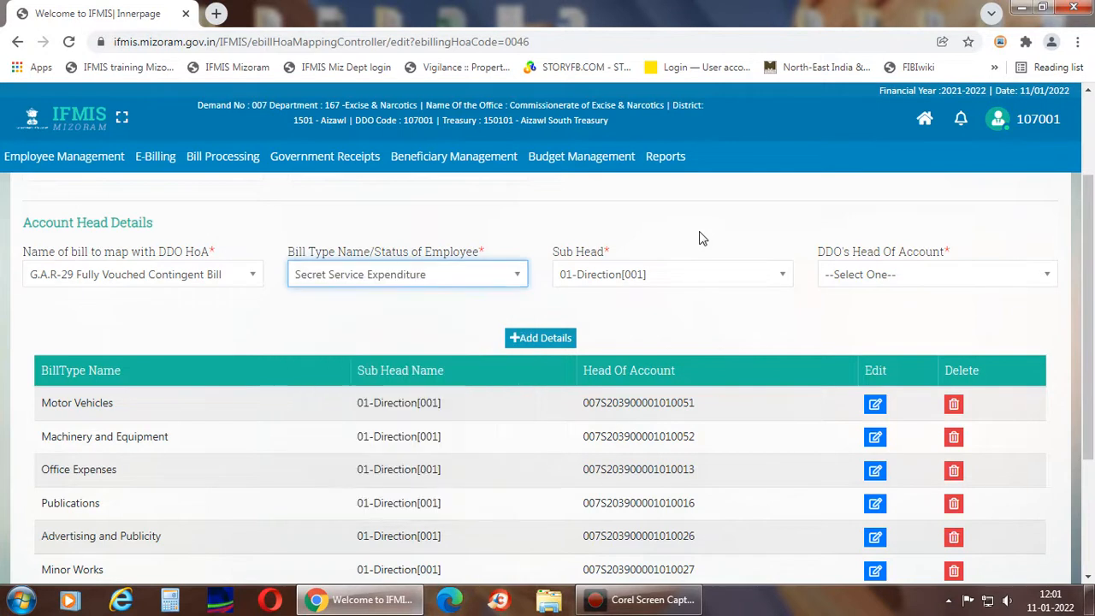
Look through the DDO's heads of account offered for 01-Direction[001] and recheck the chosen bill type in its list.
{"action": "key", "text": "Tab"}
{"action": "key", "text": "Tab"}
{"action": "key", "text": "Return"}
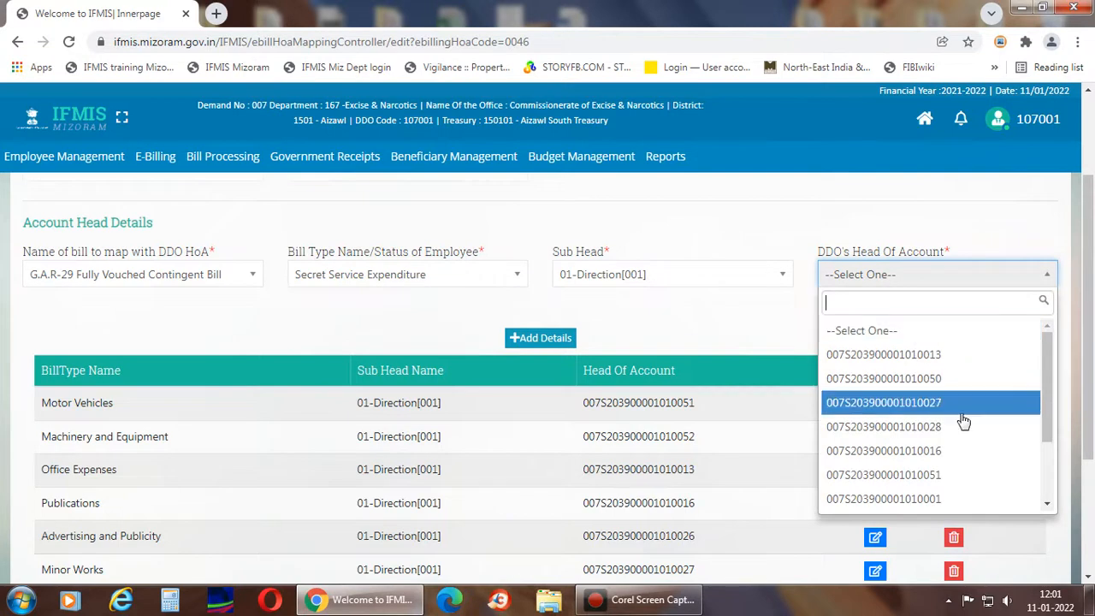
{"action": "left_click_drag", "start_coordinate": [1046, 425], "coordinate": [1051, 377]}
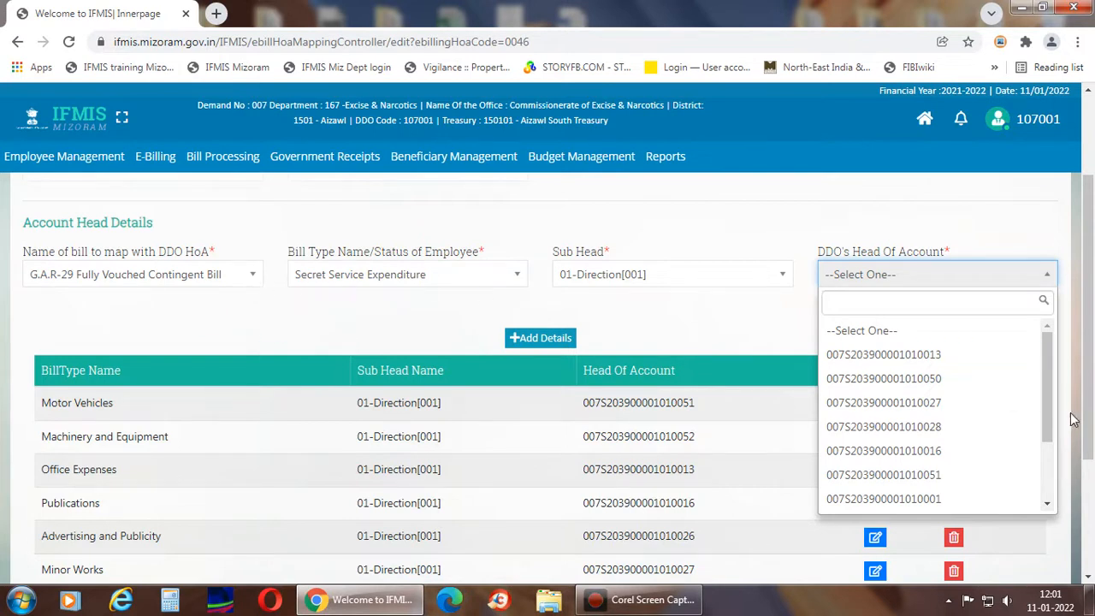
{"action": "left_click_drag", "start_coordinate": [1046, 399], "coordinate": [1059, 372]}
{"action": "left_click", "coordinate": [359, 326]}
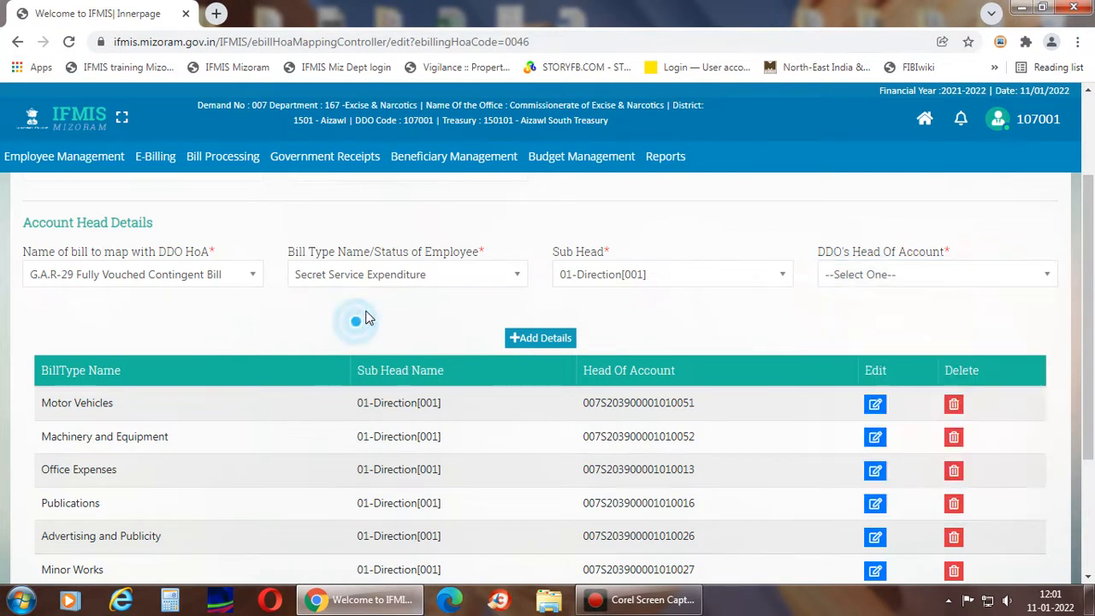
{"action": "left_click", "coordinate": [517, 275]}
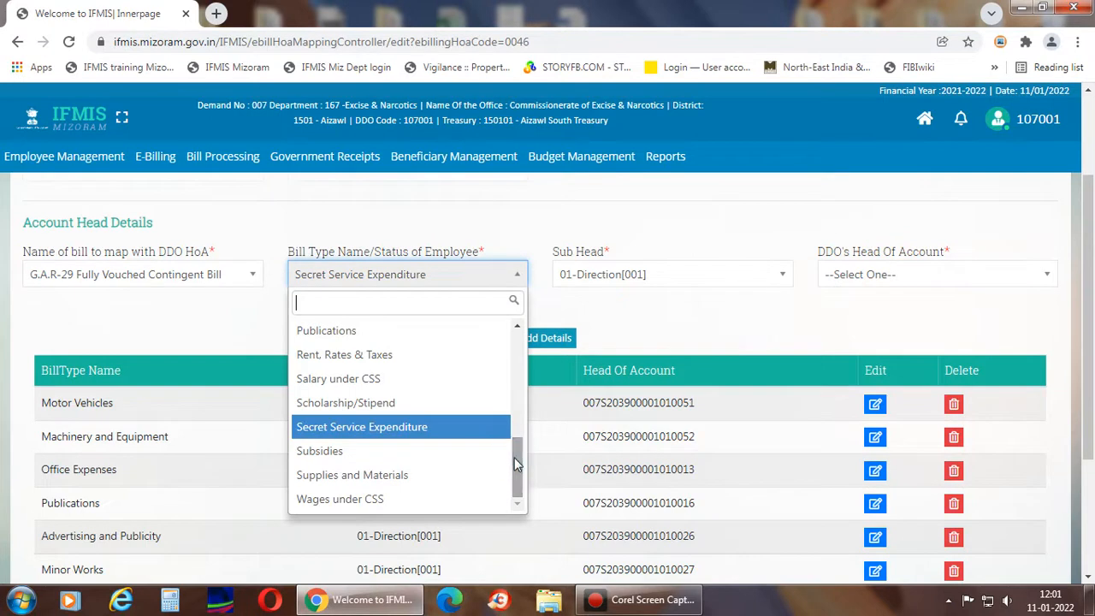
{"action": "left_click", "coordinate": [690, 310]}
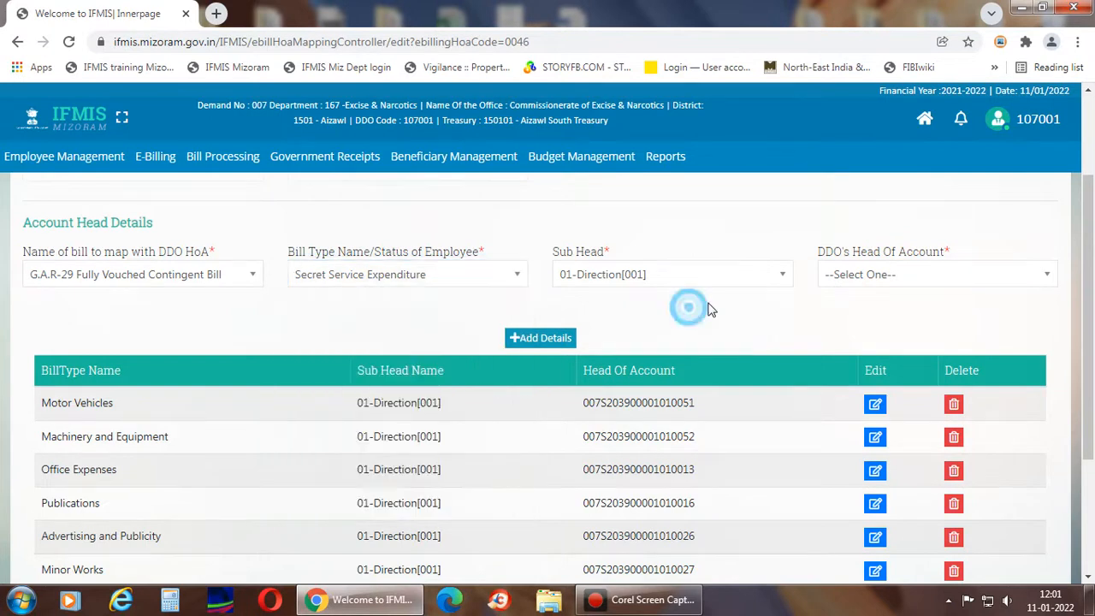
{"action": "left_click", "coordinate": [784, 277]}
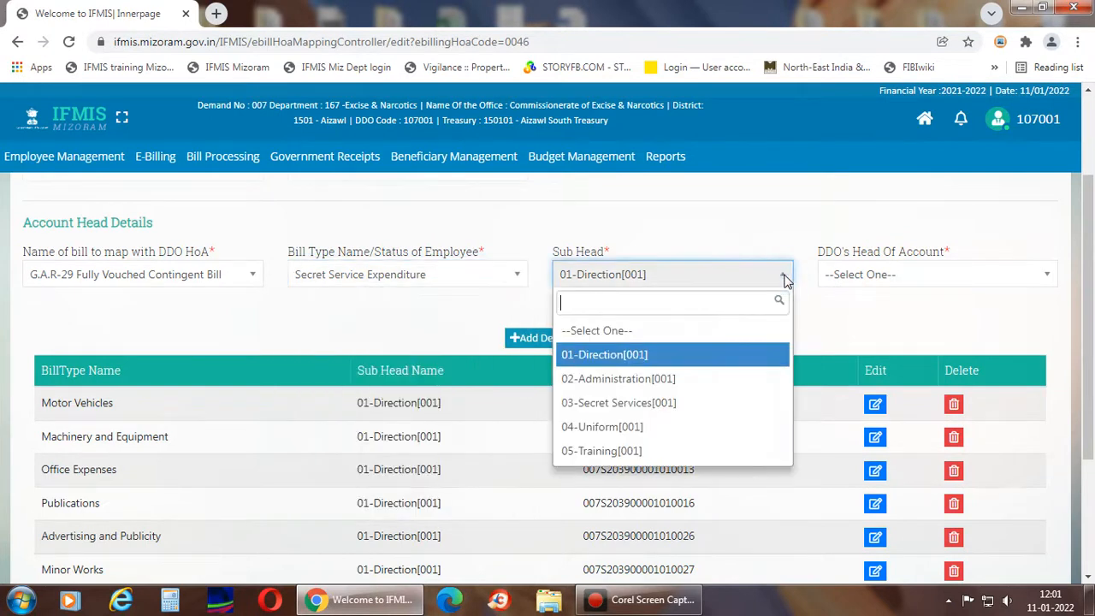
{"action": "left_click", "coordinate": [682, 404]}
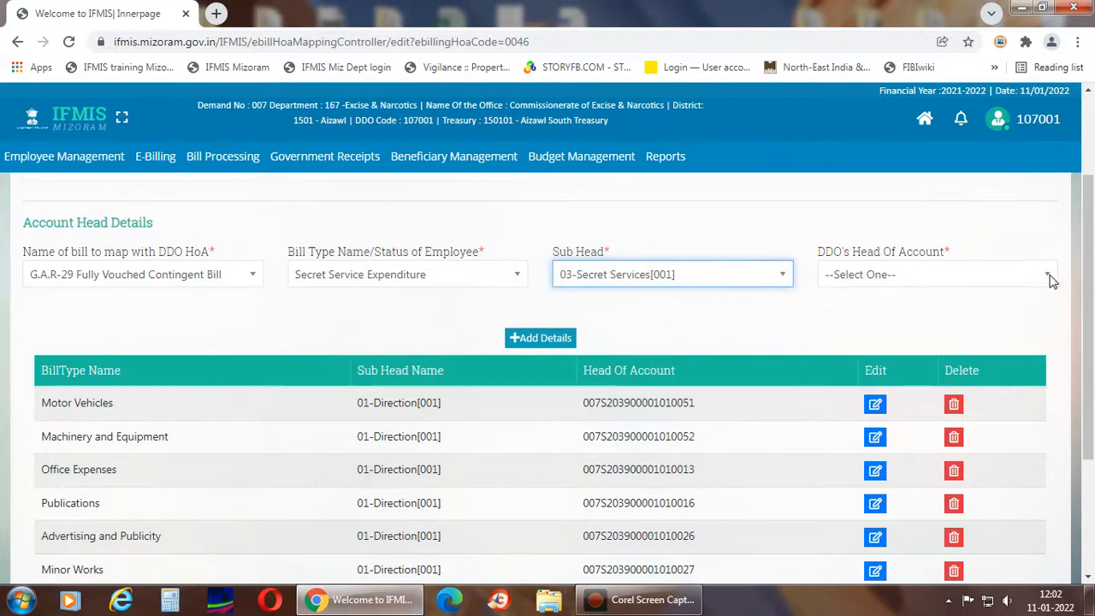
{"action": "left_click", "coordinate": [1047, 274]}
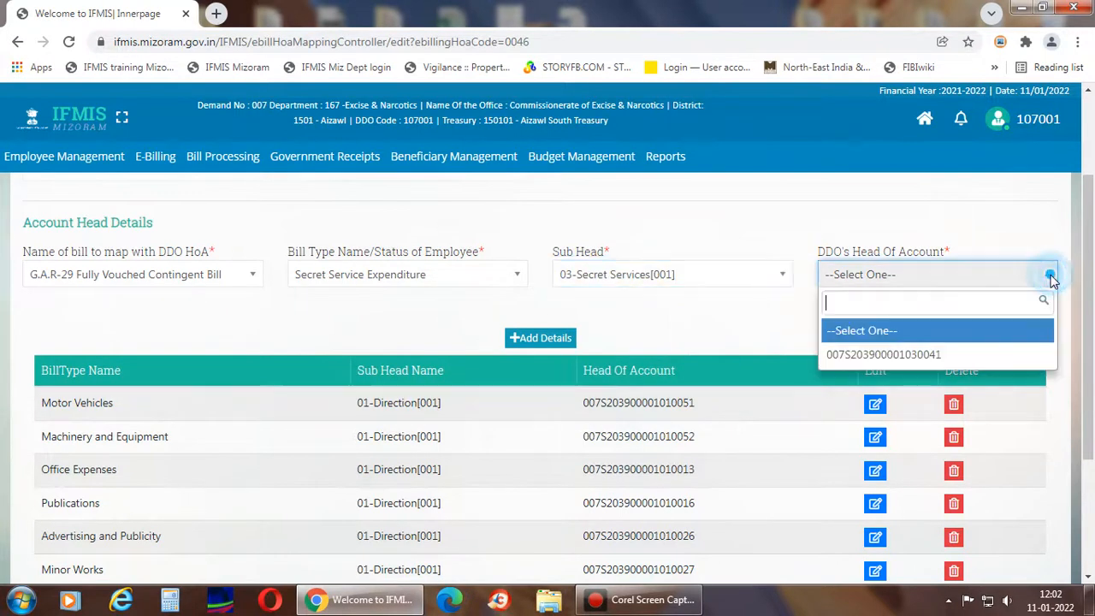
{"action": "left_click", "coordinate": [965, 356]}
{"action": "left_click", "coordinate": [557, 342]}
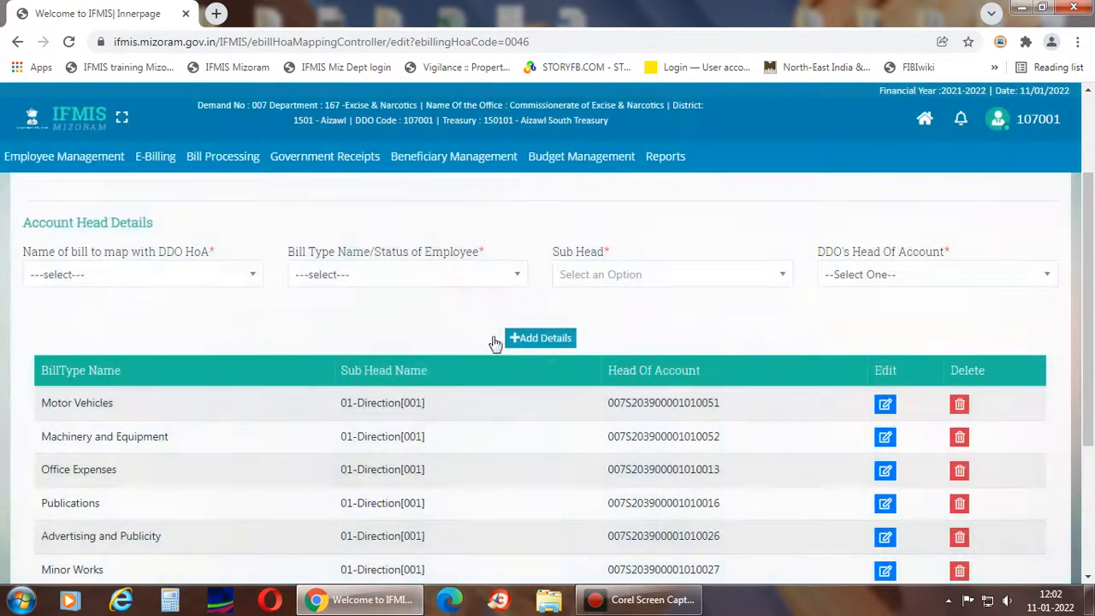
Start another mapping with G.A.R-29 Fully Vouched Contingent Bill as the bill to map.
{"action": "left_click", "coordinate": [253, 282]}
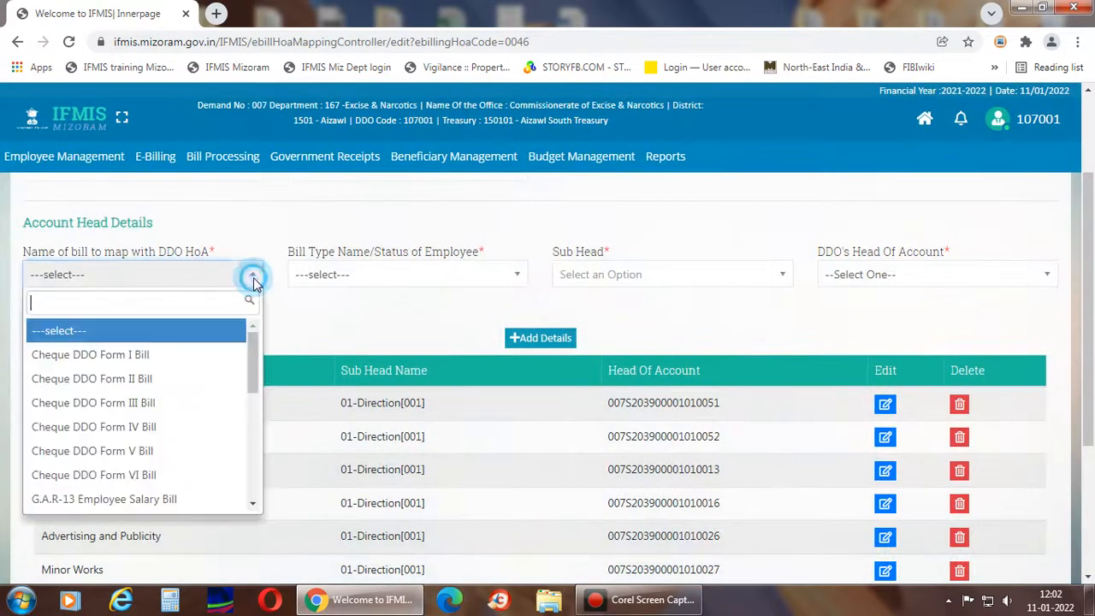
{"action": "left_click_drag", "start_coordinate": [254, 360], "coordinate": [255, 429]}
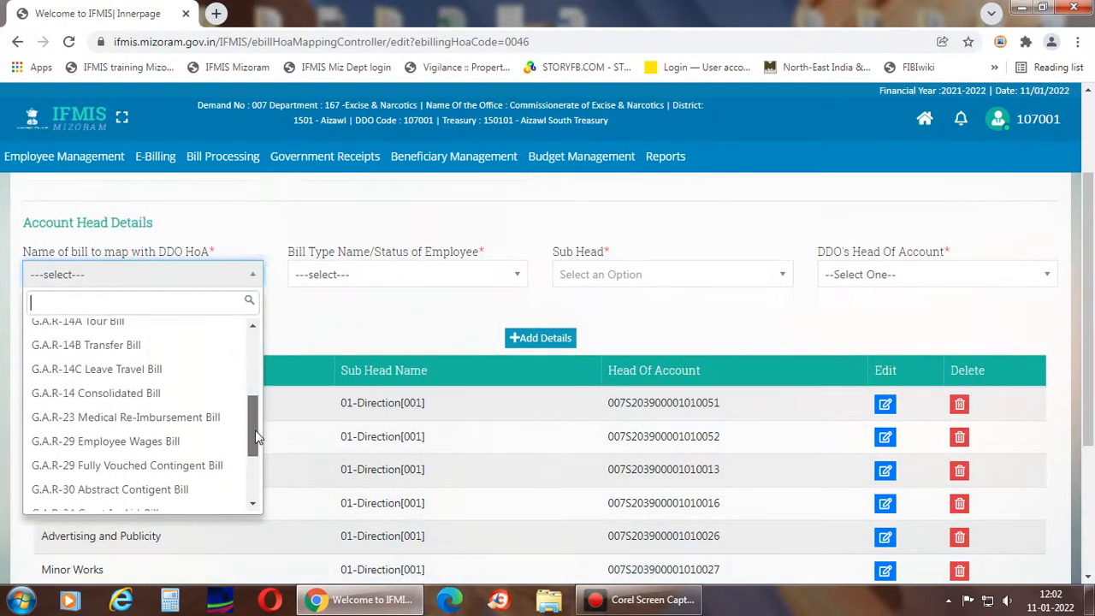
{"action": "left_click", "coordinate": [214, 467]}
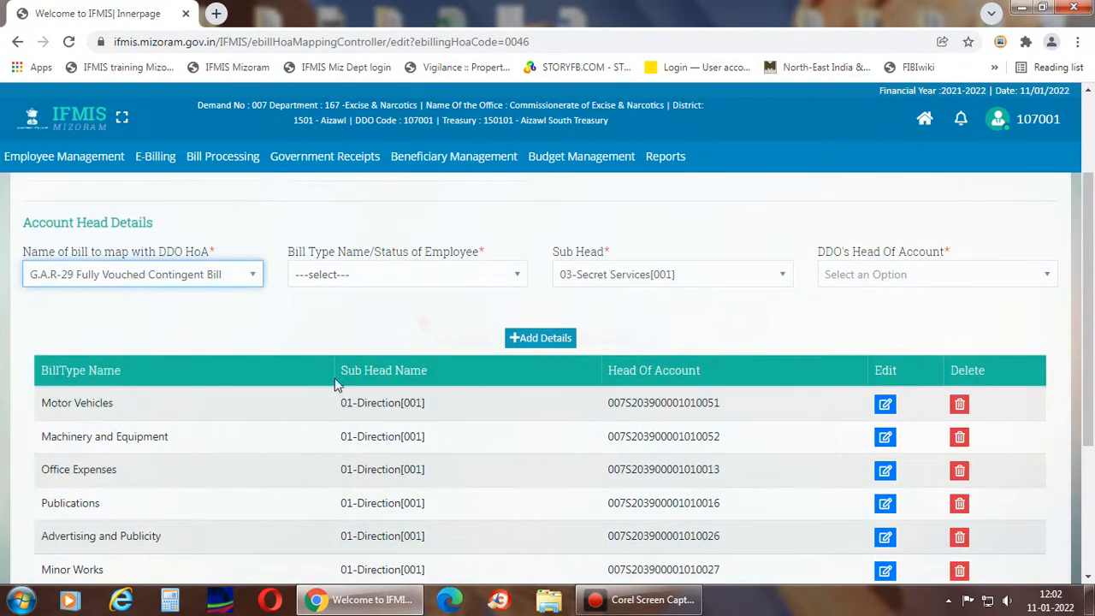
Look through the bill types for the new mapping and search them for "uni", then clear the search.
{"action": "left_click", "coordinate": [516, 276]}
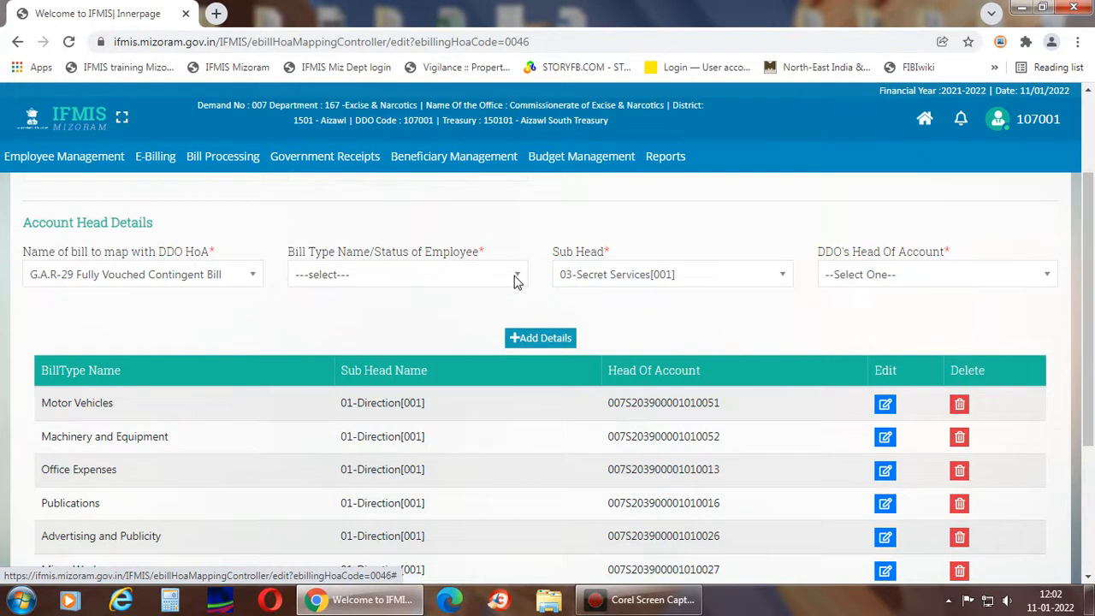
{"action": "left_click", "coordinate": [517, 275]}
{"action": "left_click_drag", "start_coordinate": [514, 356], "coordinate": [520, 467]}
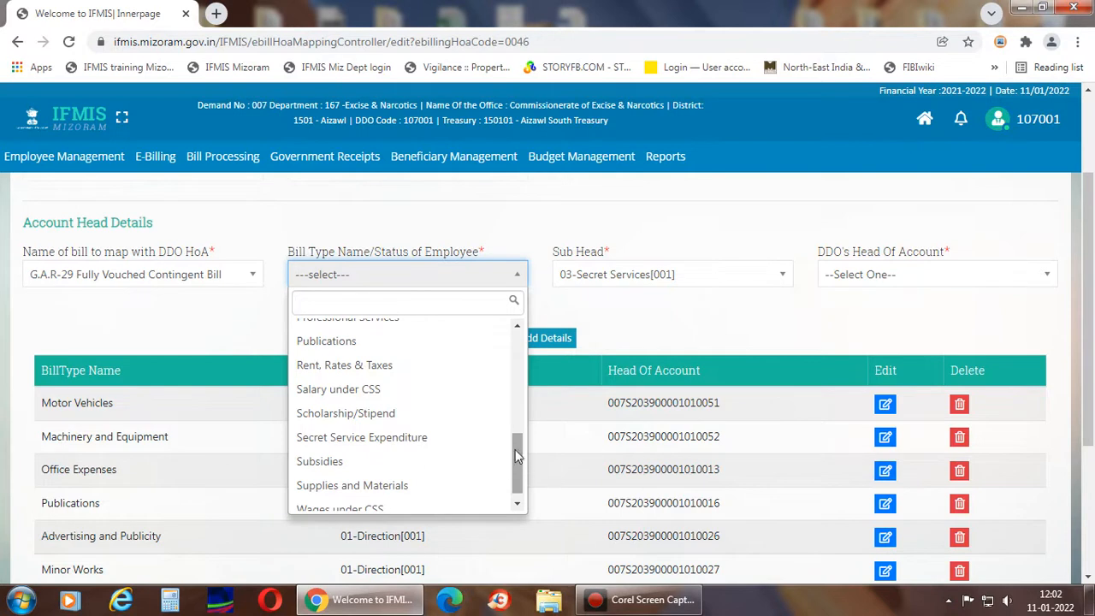
{"action": "left_click_drag", "start_coordinate": [519, 465], "coordinate": [519, 488]}
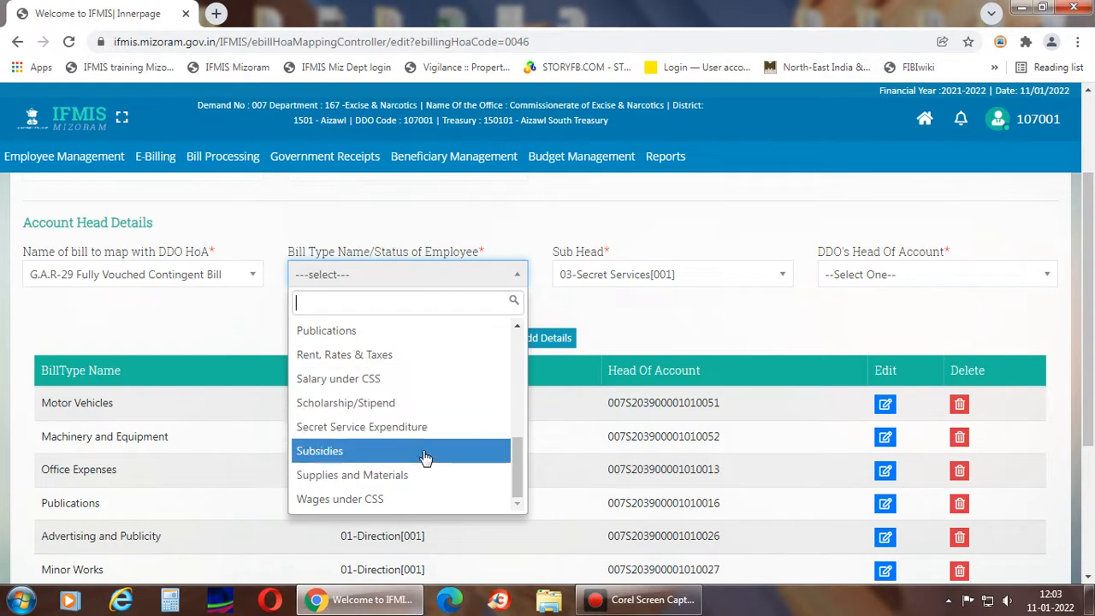
{"action": "left_click_drag", "start_coordinate": [514, 482], "coordinate": [517, 366]}
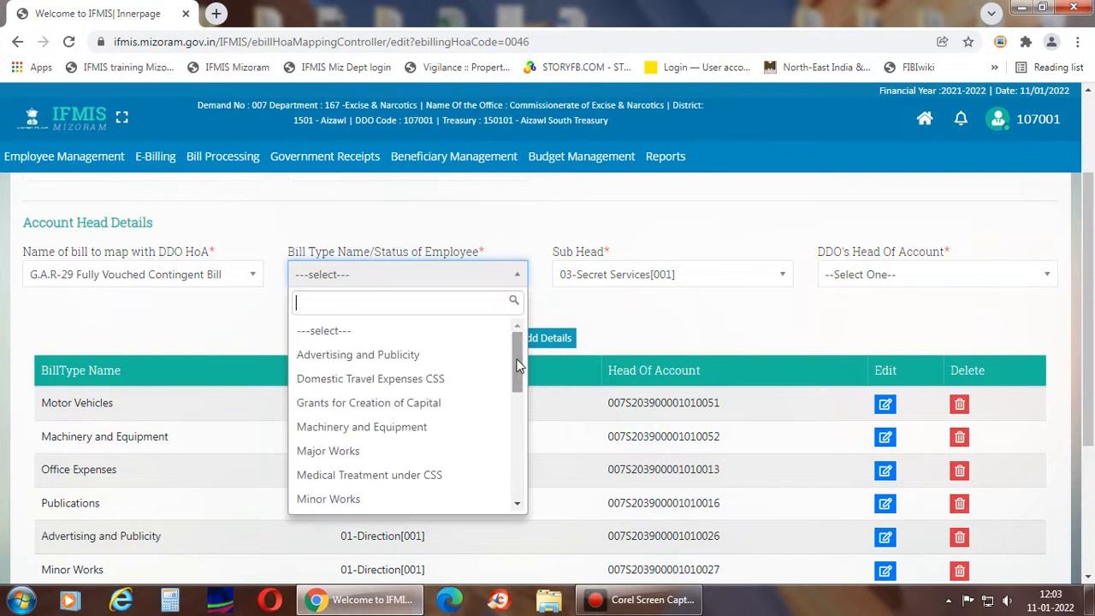
{"action": "type", "text": "uni"}
{"action": "key", "text": "BackSpace"}
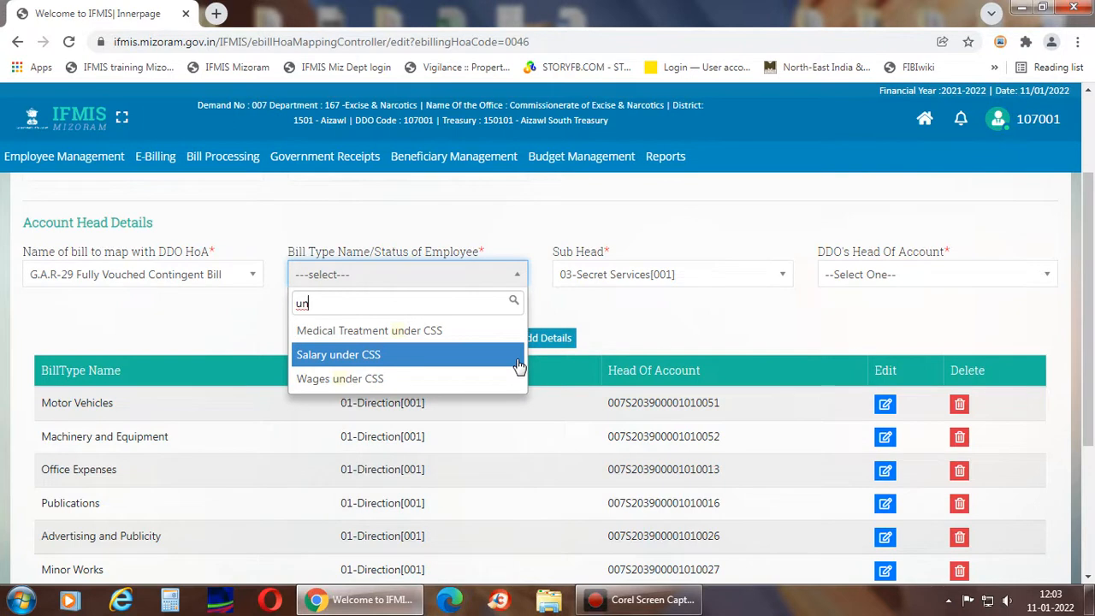
{"action": "key", "text": "BackSpace"}
{"action": "key", "text": "BackSpace"}
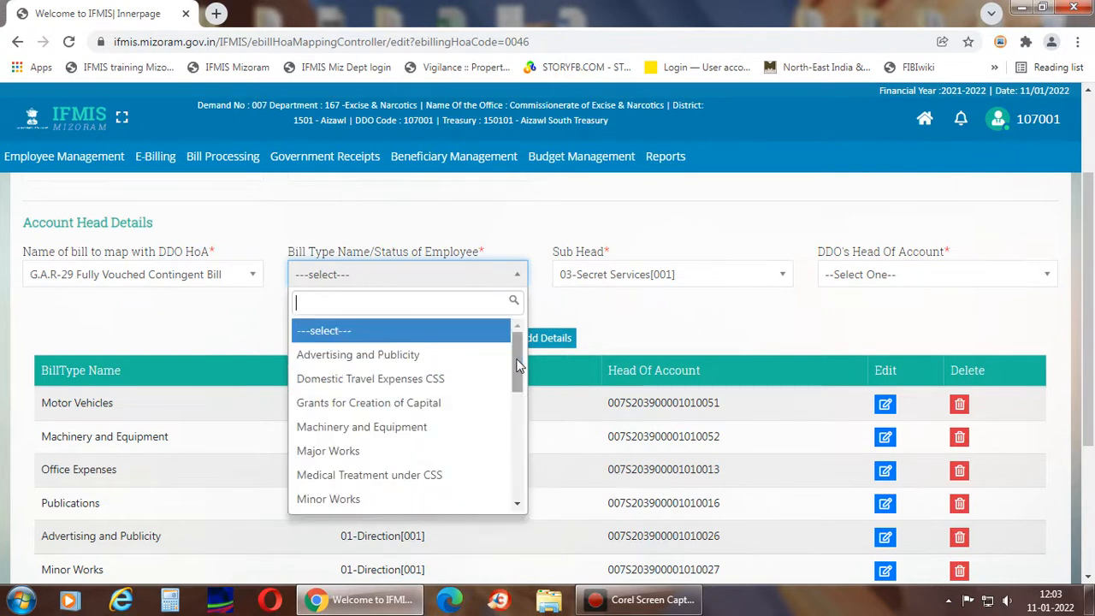
Set the bill type of the new mapping to Supplies and Materials.
{"action": "left_click_drag", "start_coordinate": [518, 366], "coordinate": [519, 394]}
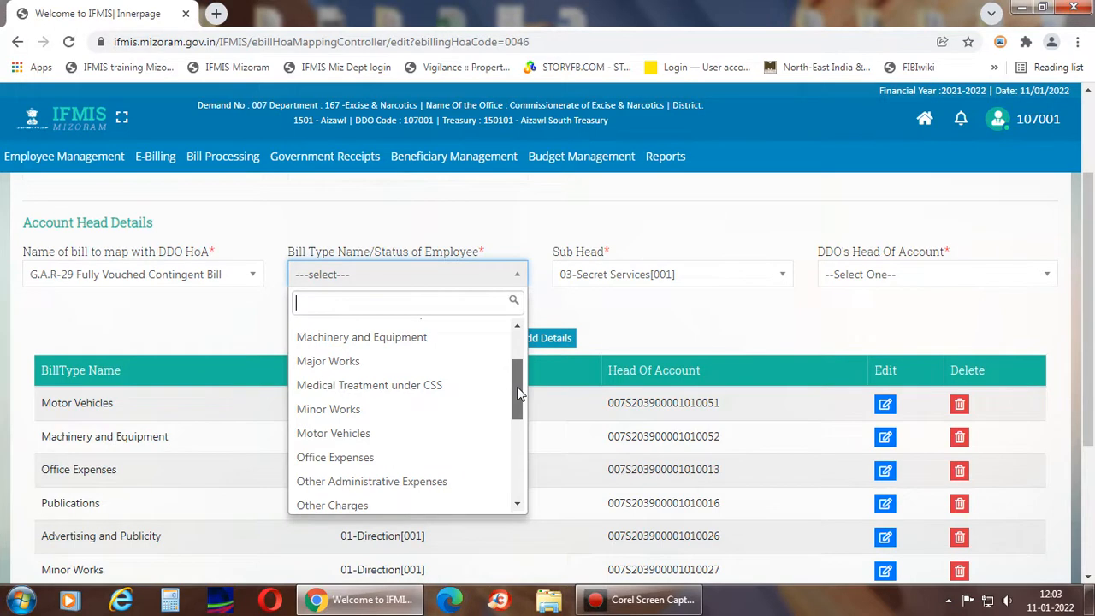
{"action": "left_click_drag", "start_coordinate": [518, 394], "coordinate": [511, 486]}
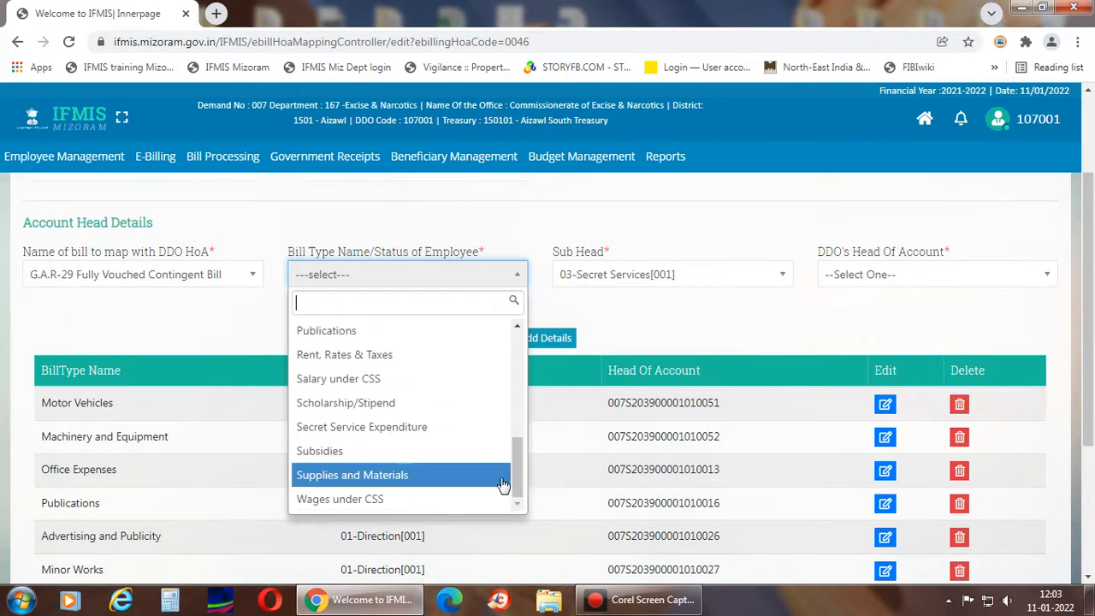
{"action": "left_click", "coordinate": [398, 475]}
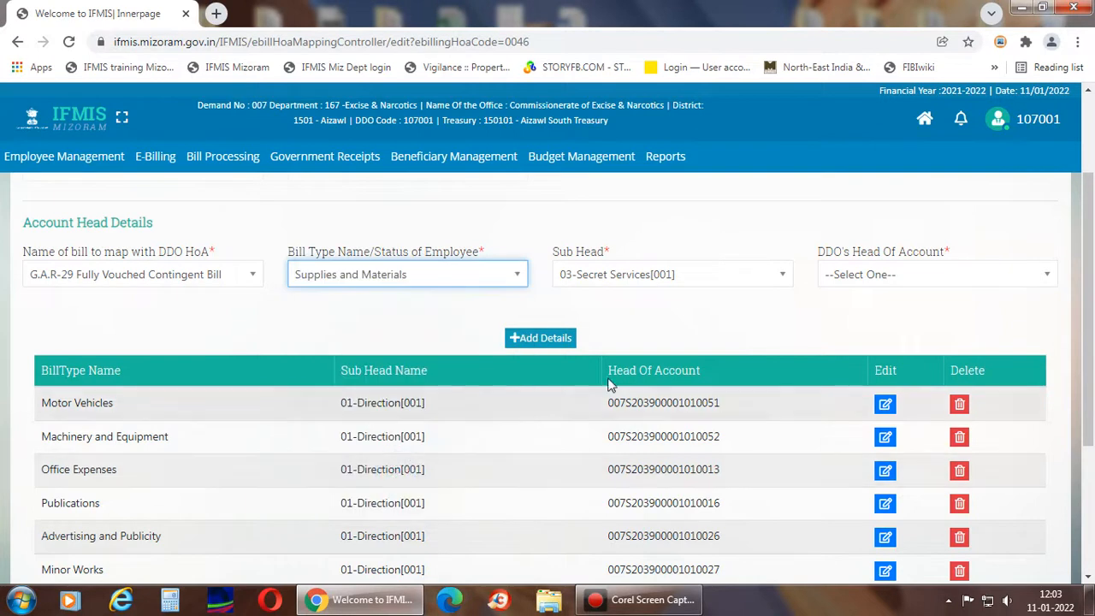
{"action": "left_click", "coordinate": [781, 276]}
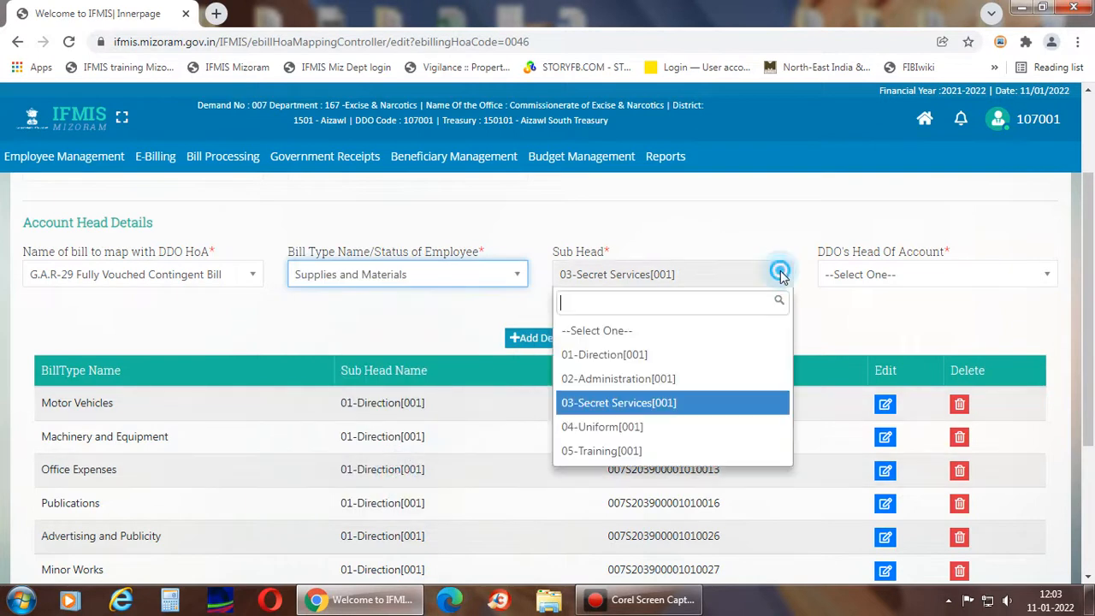
{"action": "left_click", "coordinate": [697, 429]}
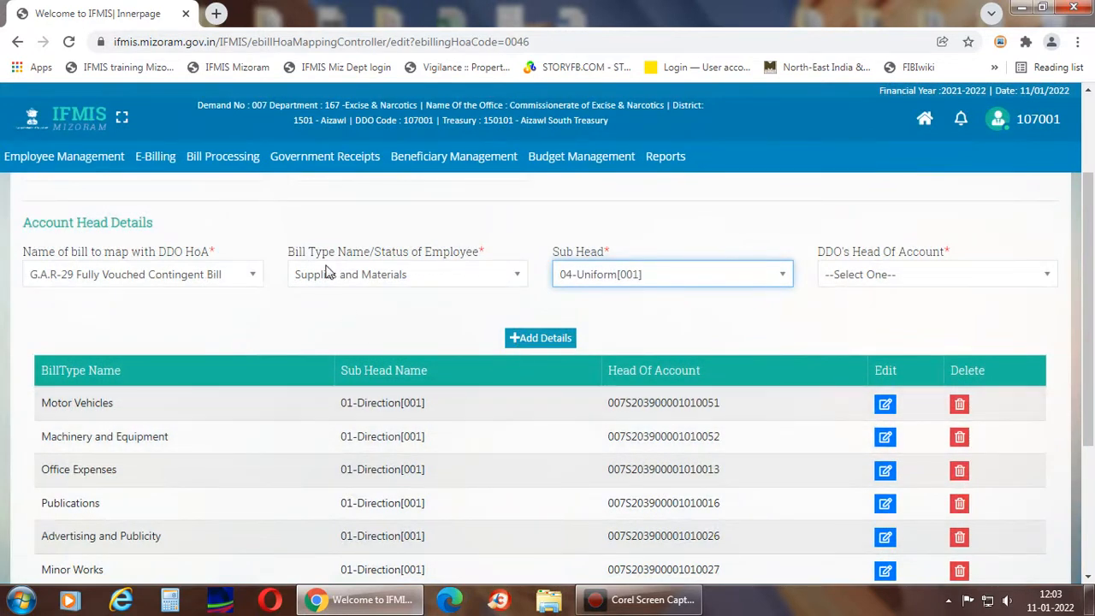
{"action": "left_click", "coordinate": [1048, 274]}
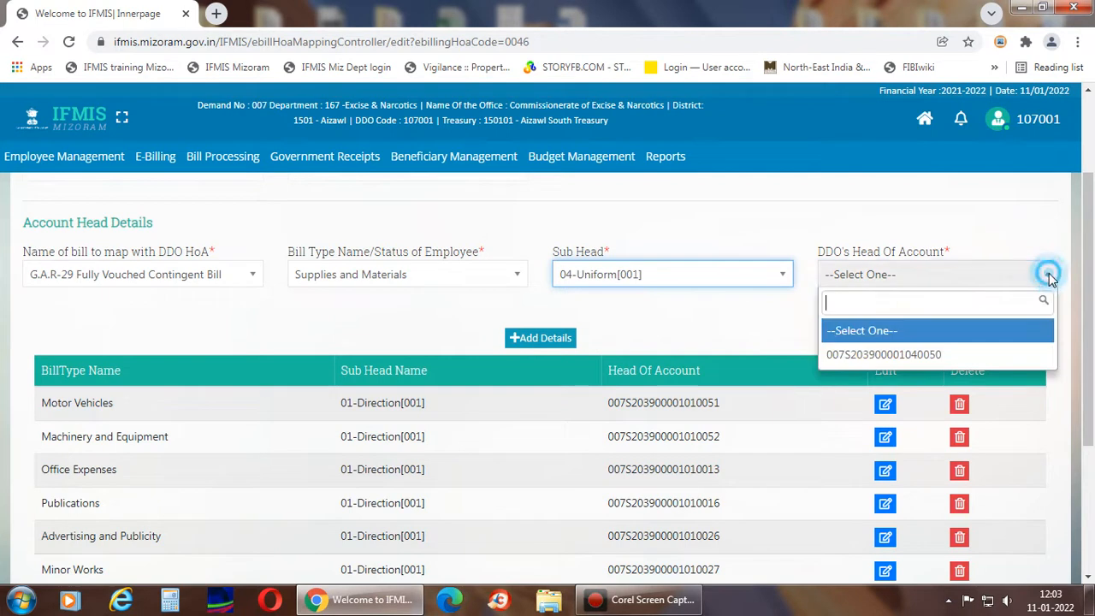
{"action": "left_click", "coordinate": [944, 357]}
{"action": "left_click", "coordinate": [555, 338]}
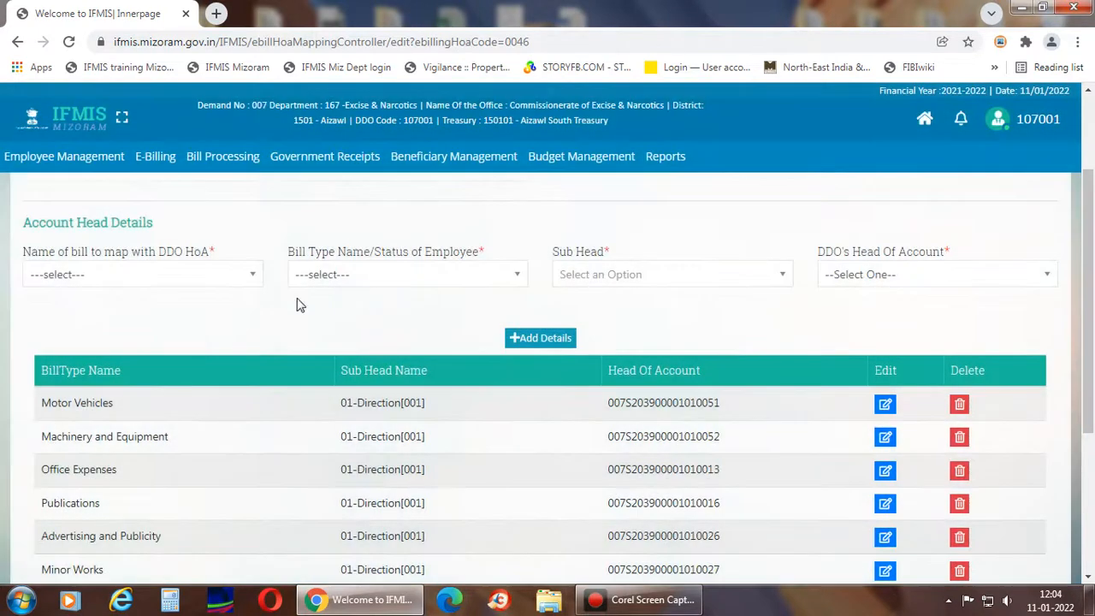
Begin one more mapping, choosing G.A.R-29 Fully Vouched Contingent Bill as the bill to map with the DDO's head of account.
{"action": "left_click", "coordinate": [259, 277]}
{"action": "left_click_drag", "start_coordinate": [256, 356], "coordinate": [249, 444]}
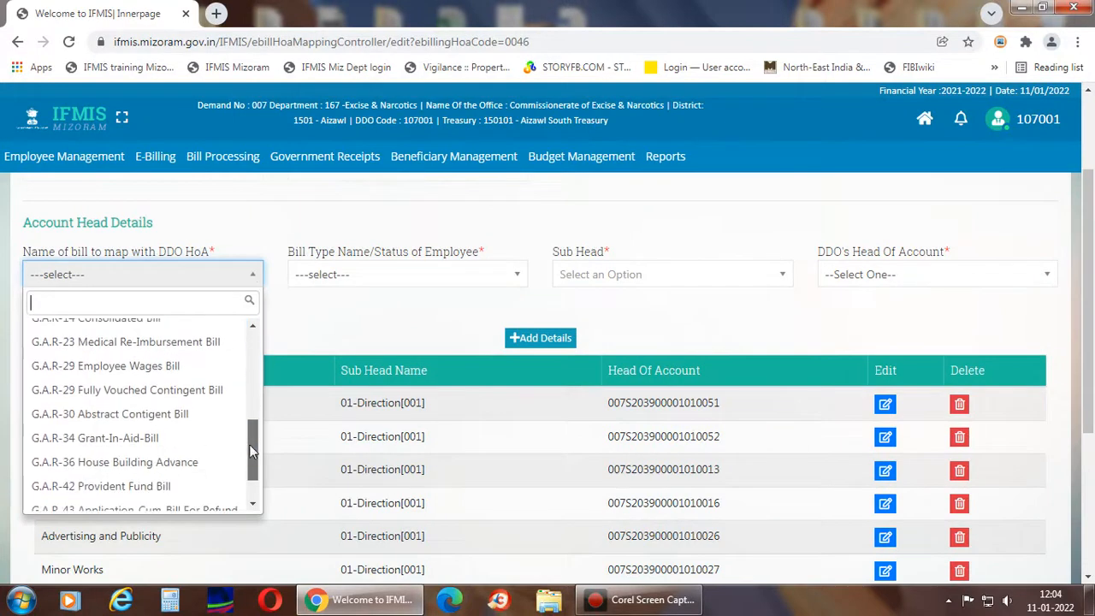
{"action": "left_click", "coordinate": [210, 390]}
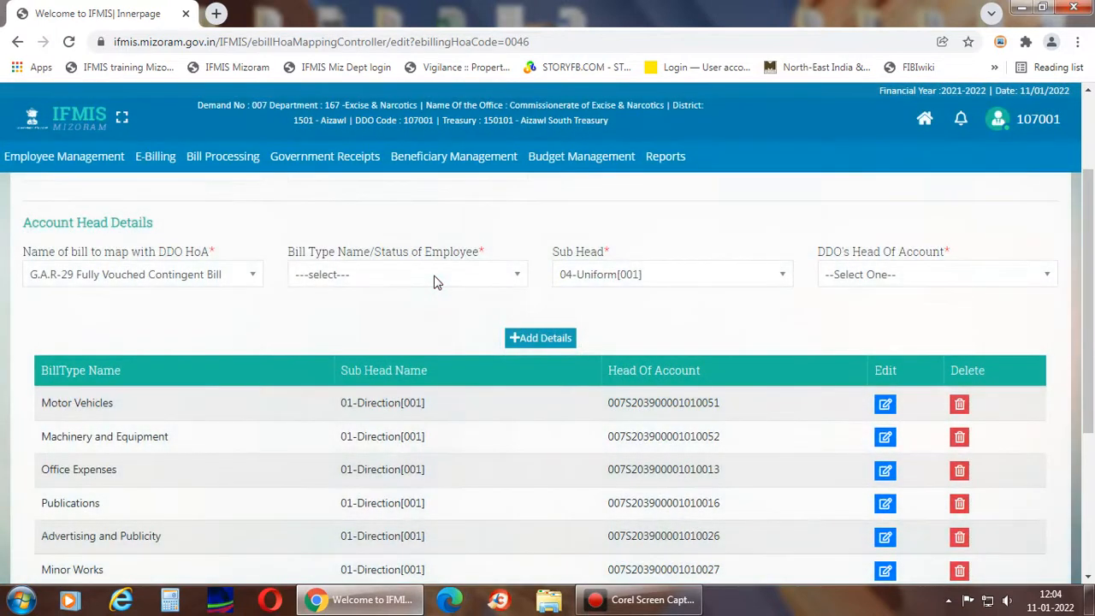
Look through the bill types and set the bill type of the new mapping to Scholarship/Stipend.
{"action": "left_click", "coordinate": [434, 275]}
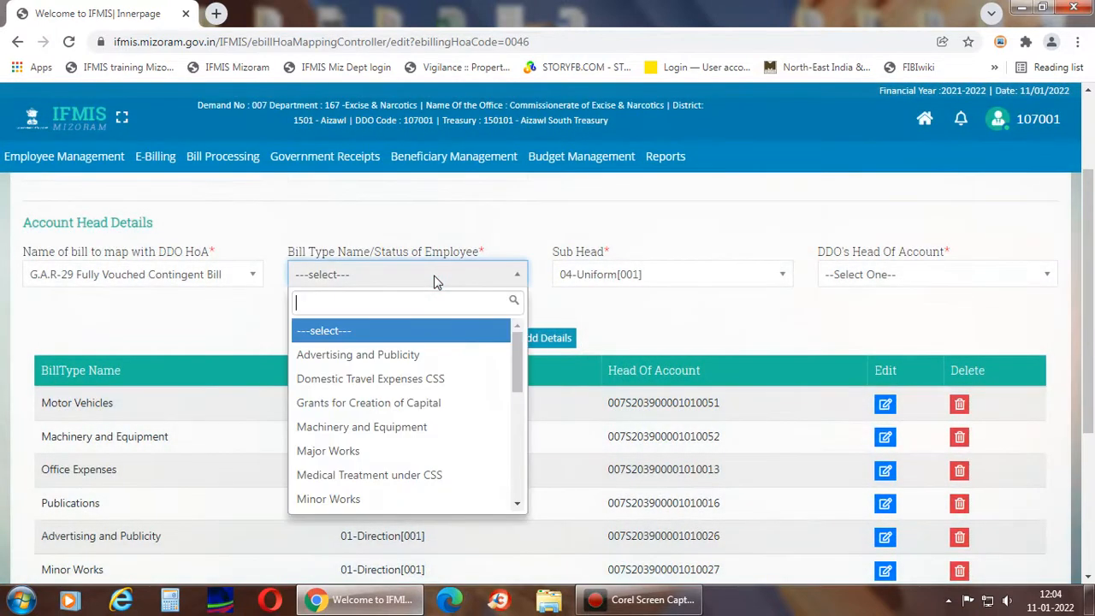
{"action": "type", "text": "tr"}
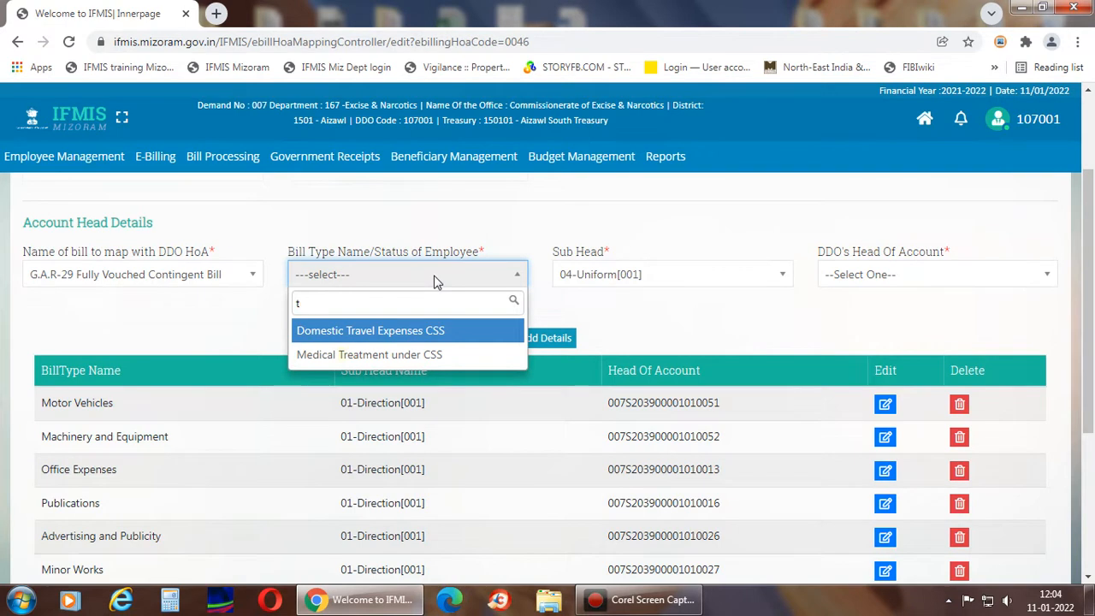
{"action": "key", "text": "BackSpace"}
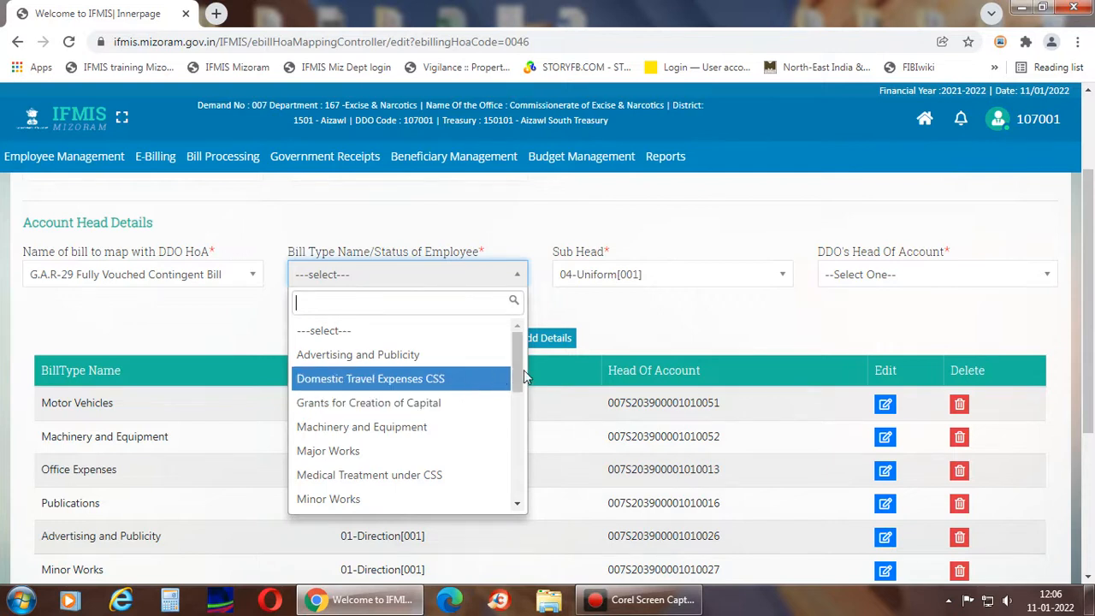
{"action": "left_click_drag", "start_coordinate": [518, 350], "coordinate": [521, 478]}
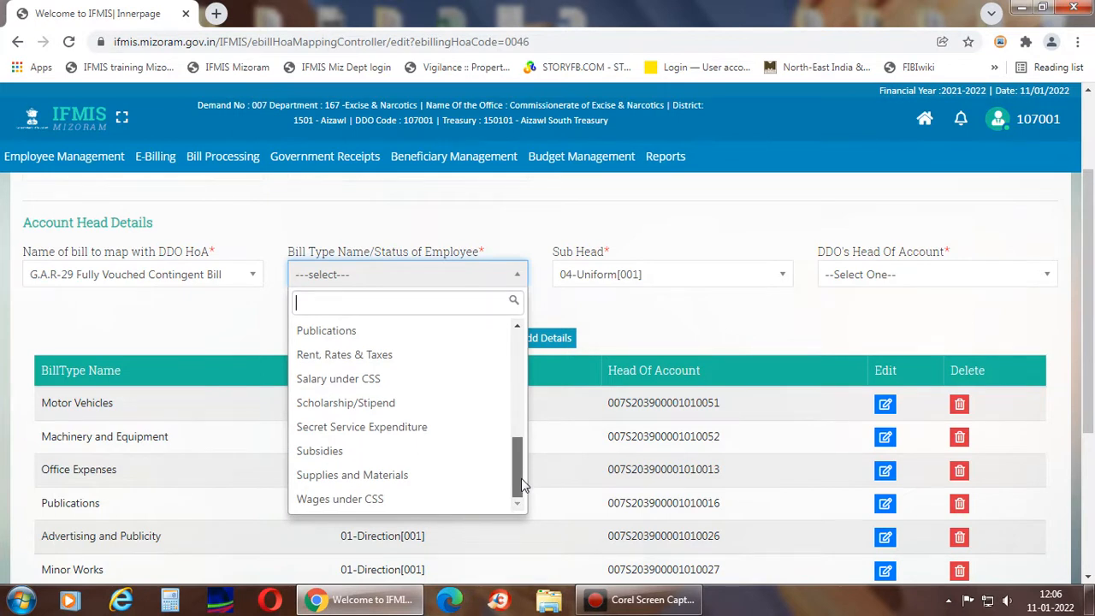
{"action": "mouse_move", "coordinate": [521, 478]}
{"action": "left_mouse_down"}
{"action": "mouse_move", "coordinate": [522, 444]}
{"action": "mouse_move", "coordinate": [527, 466]}
{"action": "left_mouse_up"}
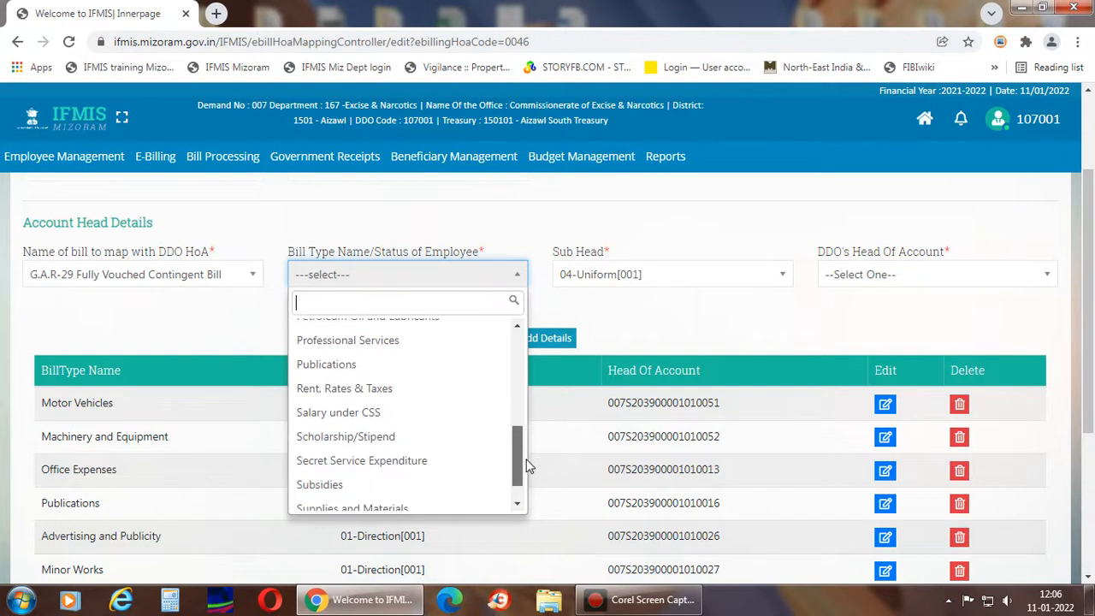
{"action": "left_click", "coordinate": [462, 437]}
{"action": "left_click", "coordinate": [783, 277]}
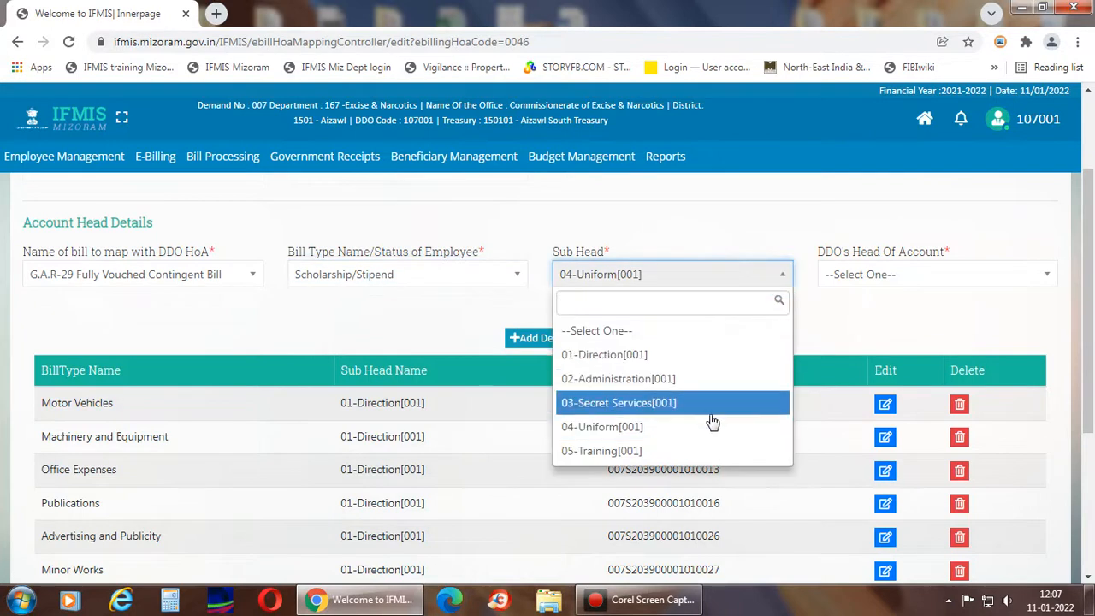
{"action": "left_click", "coordinate": [681, 452]}
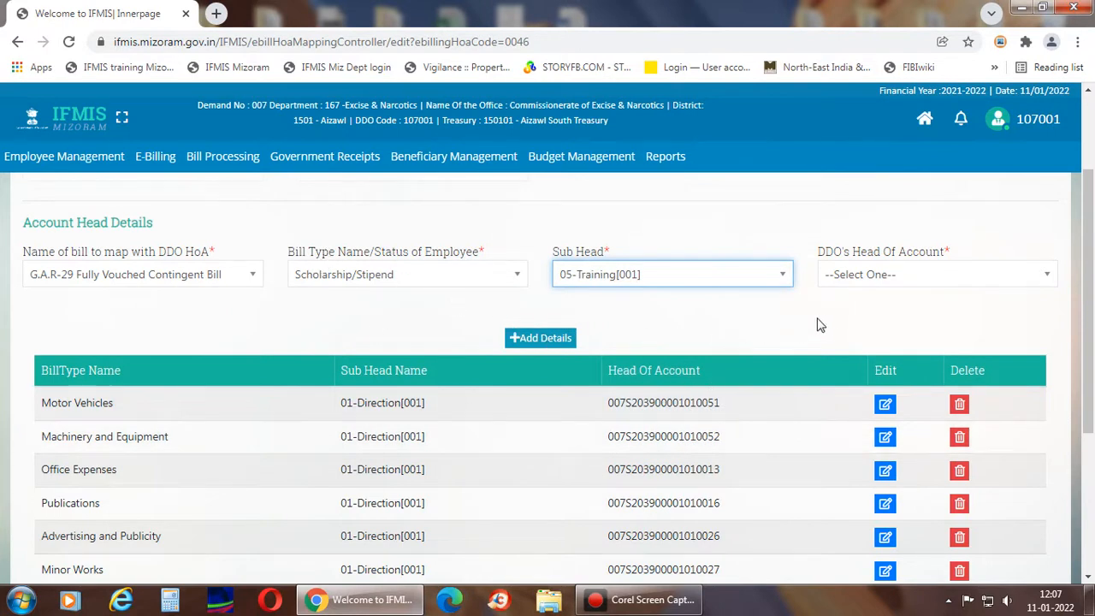
{"action": "left_click", "coordinate": [1049, 277]}
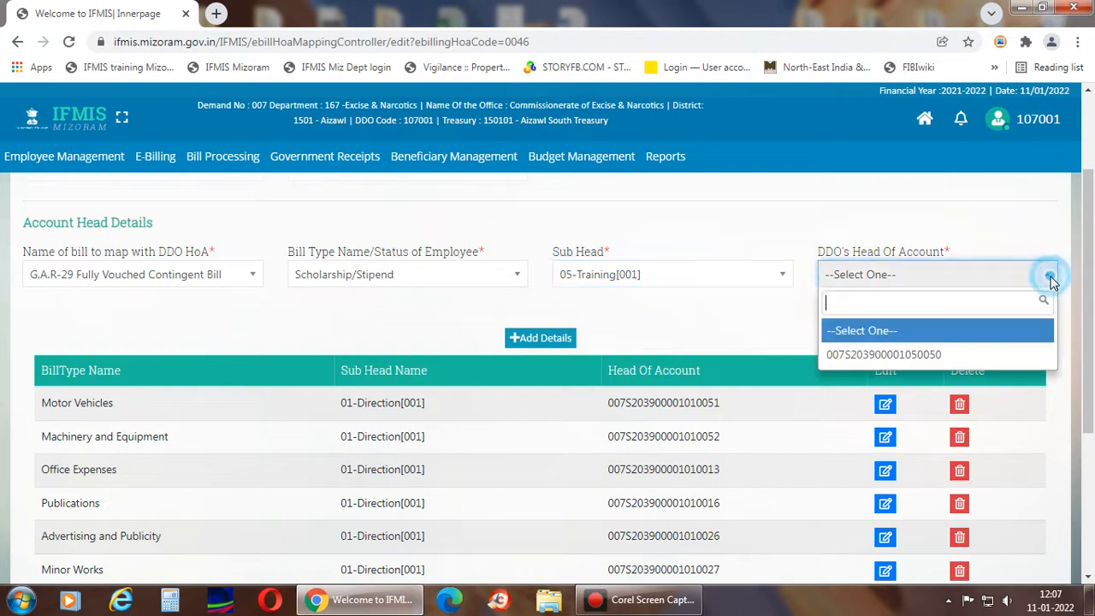
{"action": "left_click", "coordinate": [944, 352]}
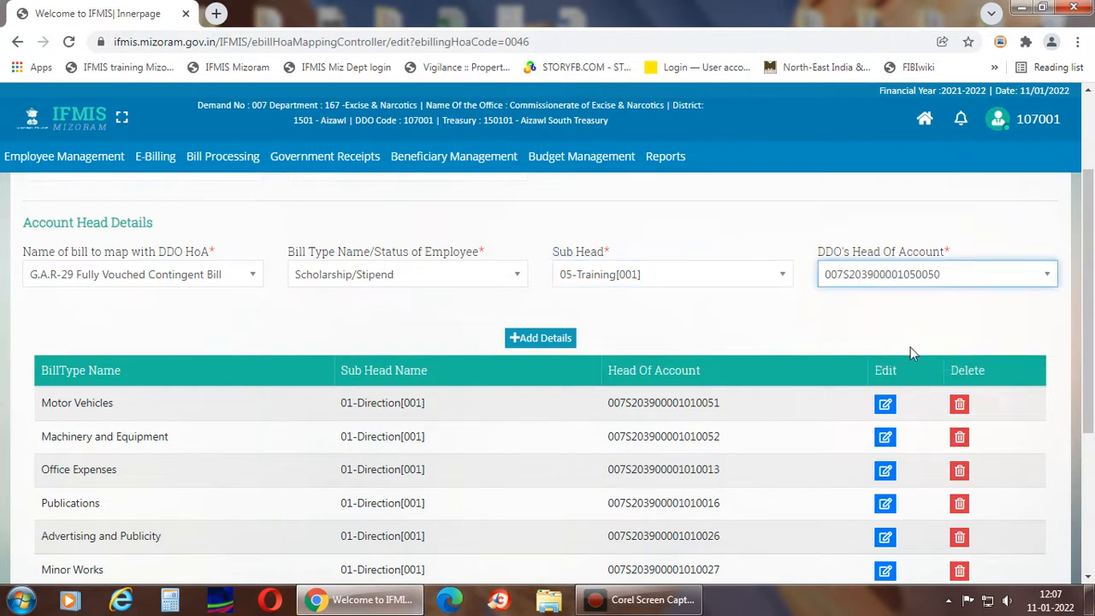
Look through the available bill types for one that suits the training mapping, without choosing another.
{"action": "left_click", "coordinate": [517, 277]}
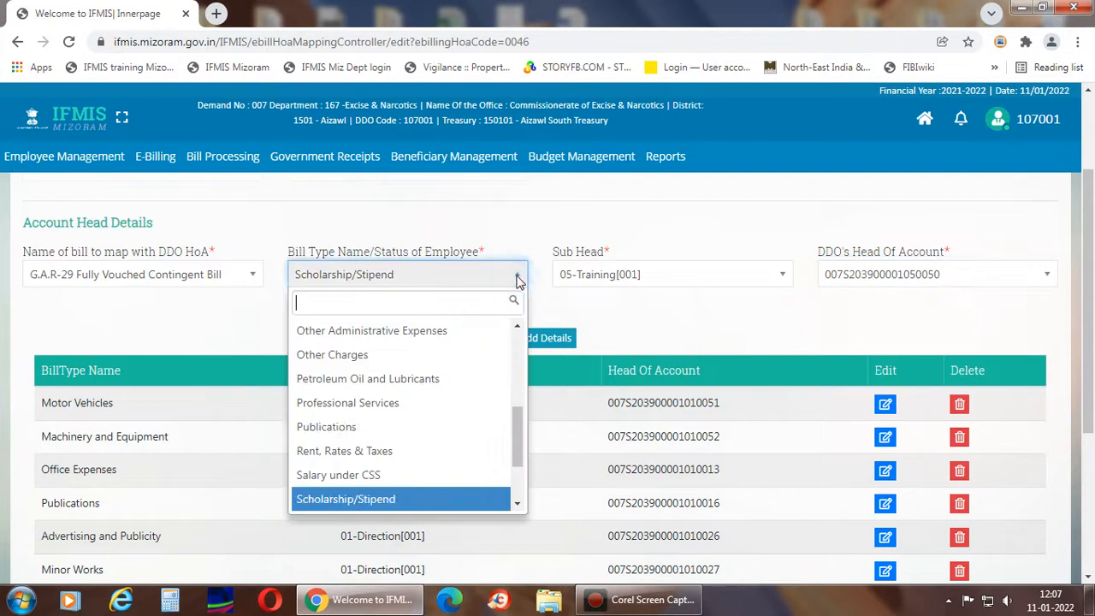
{"action": "left_click", "coordinate": [519, 446]}
{"action": "left_click_drag", "start_coordinate": [522, 446], "coordinate": [521, 435]}
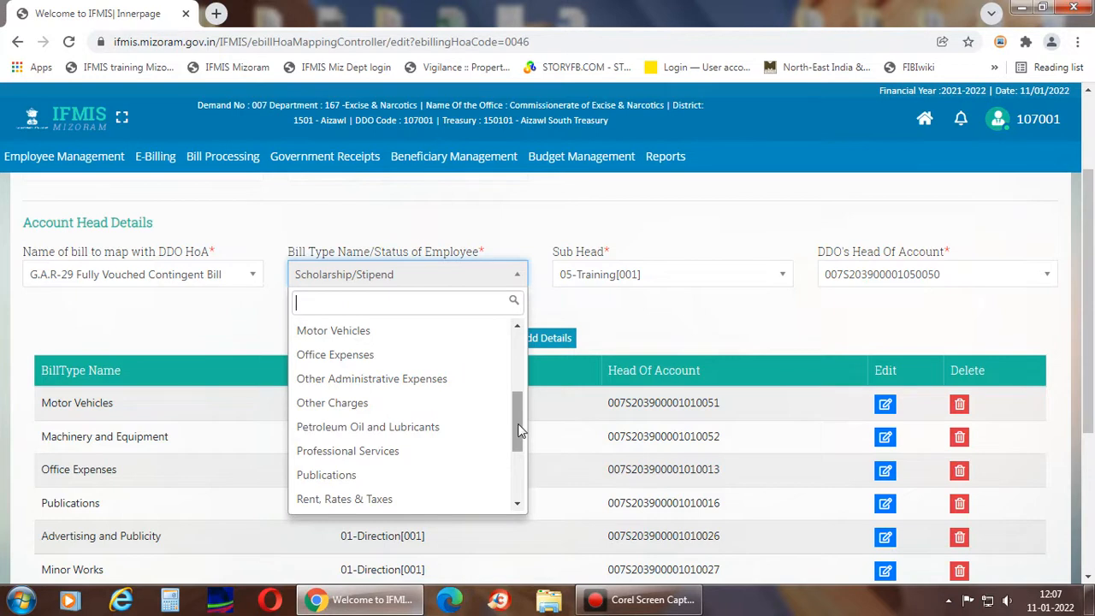
{"action": "left_click_drag", "start_coordinate": [520, 426], "coordinate": [517, 500]}
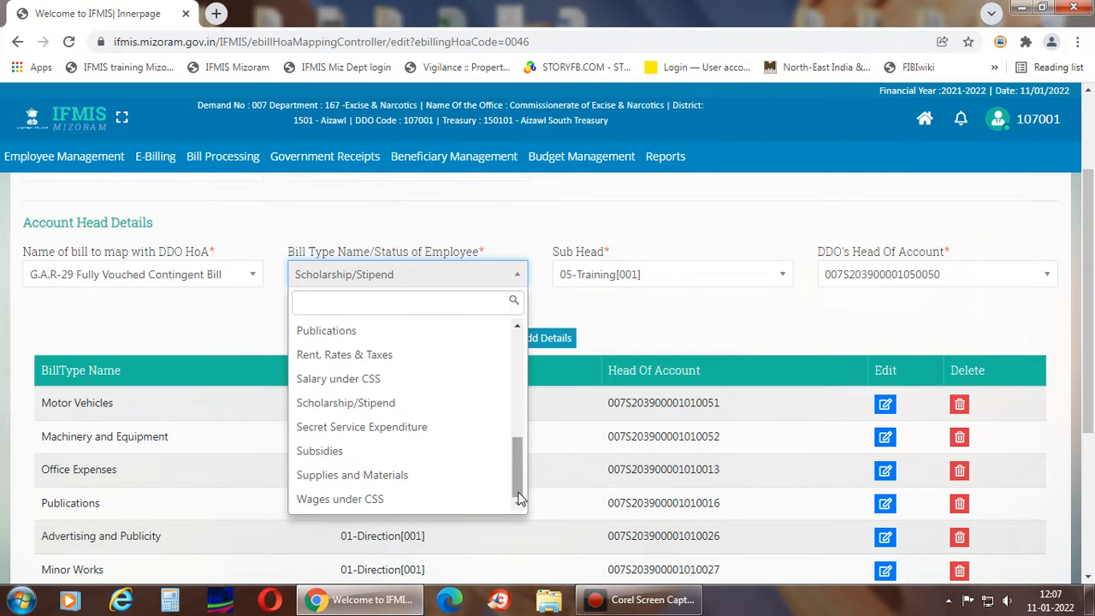
{"action": "left_click", "coordinate": [673, 319]}
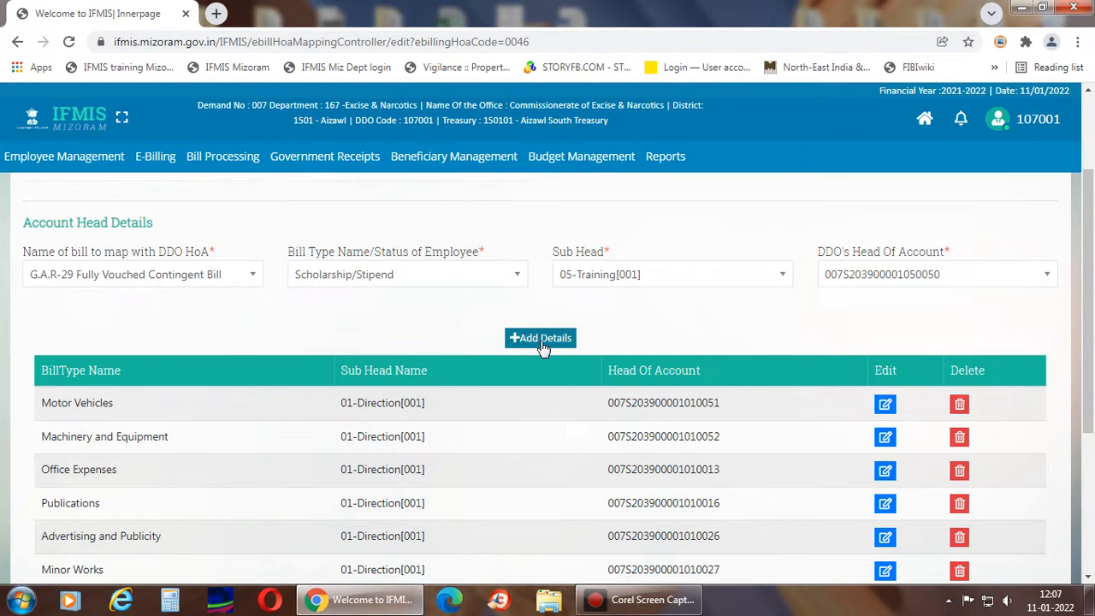
Change the training mapping's bill type to Other Charges, keep sub head 05-Training[001], and add the mapping to the list.
{"action": "left_click", "coordinate": [520, 279]}
{"action": "left_click_drag", "start_coordinate": [518, 381], "coordinate": [519, 465]}
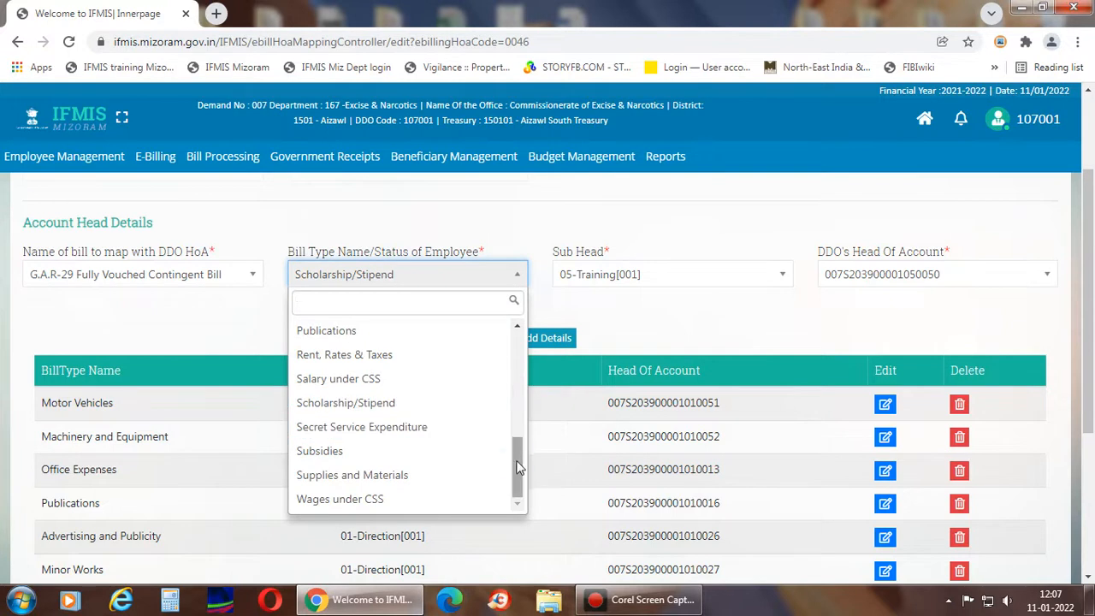
{"action": "scroll", "coordinate": [519, 464], "scroll_direction": "up", "scroll_amount": 3}
{"action": "left_click", "coordinate": [394, 375]}
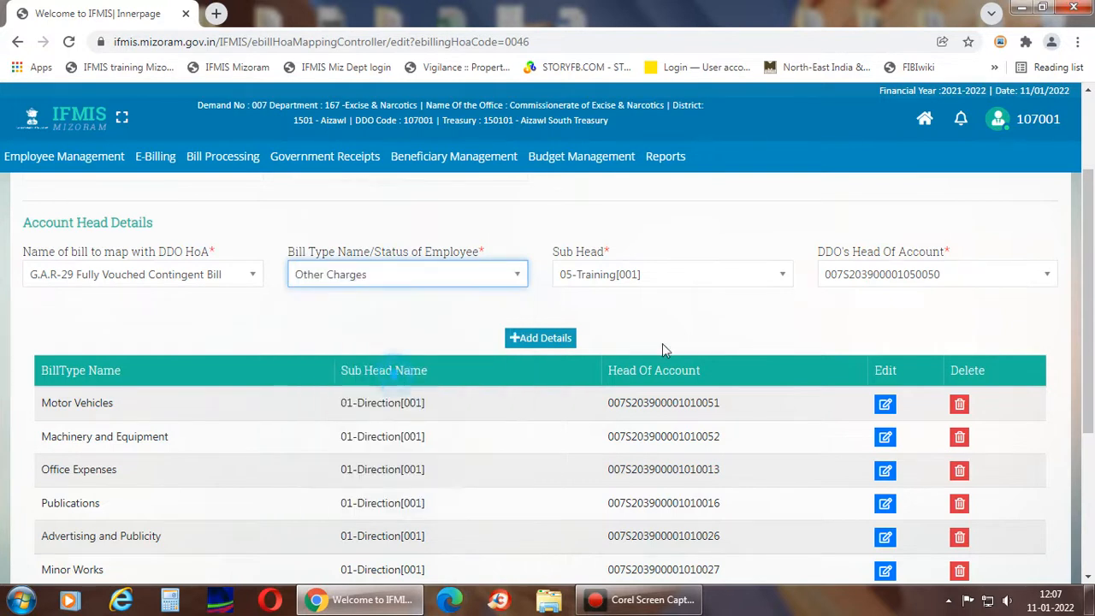
{"action": "left_click", "coordinate": [782, 275]}
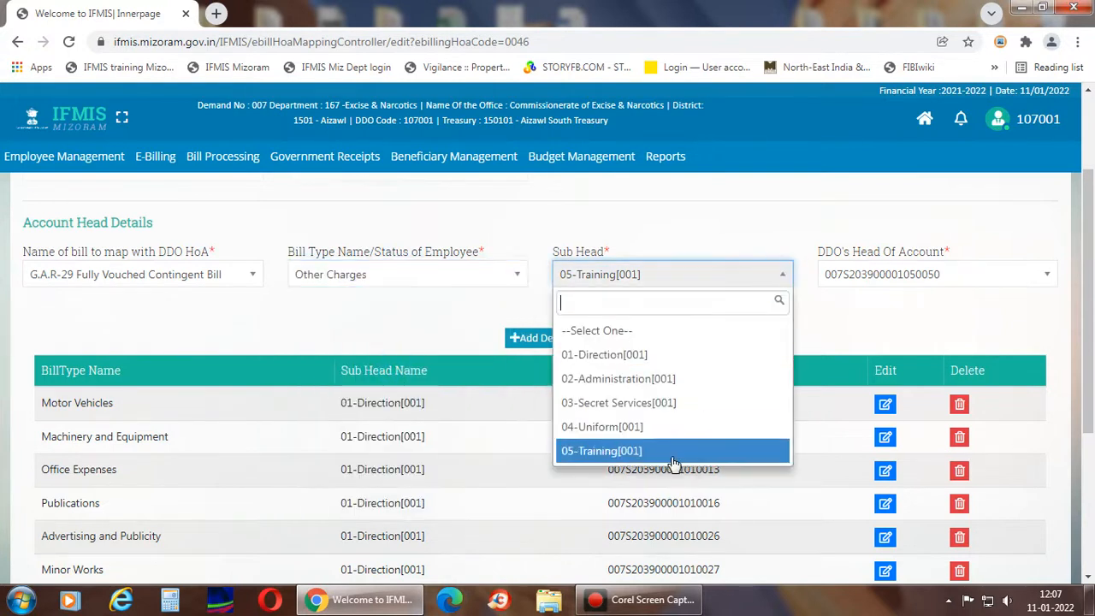
{"action": "left_click", "coordinate": [645, 452]}
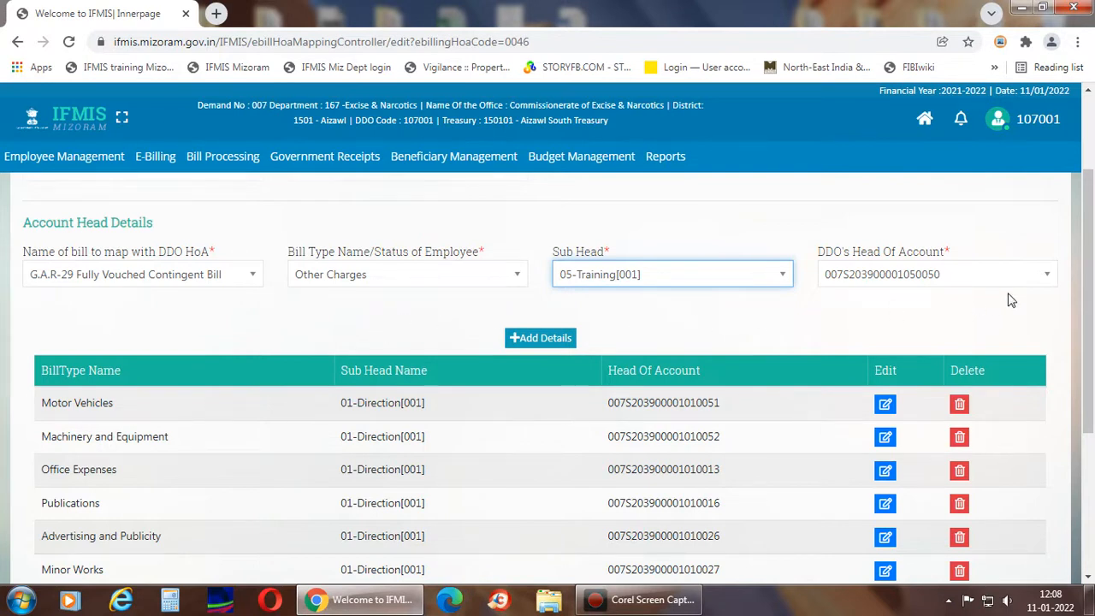
{"action": "left_click", "coordinate": [541, 339]}
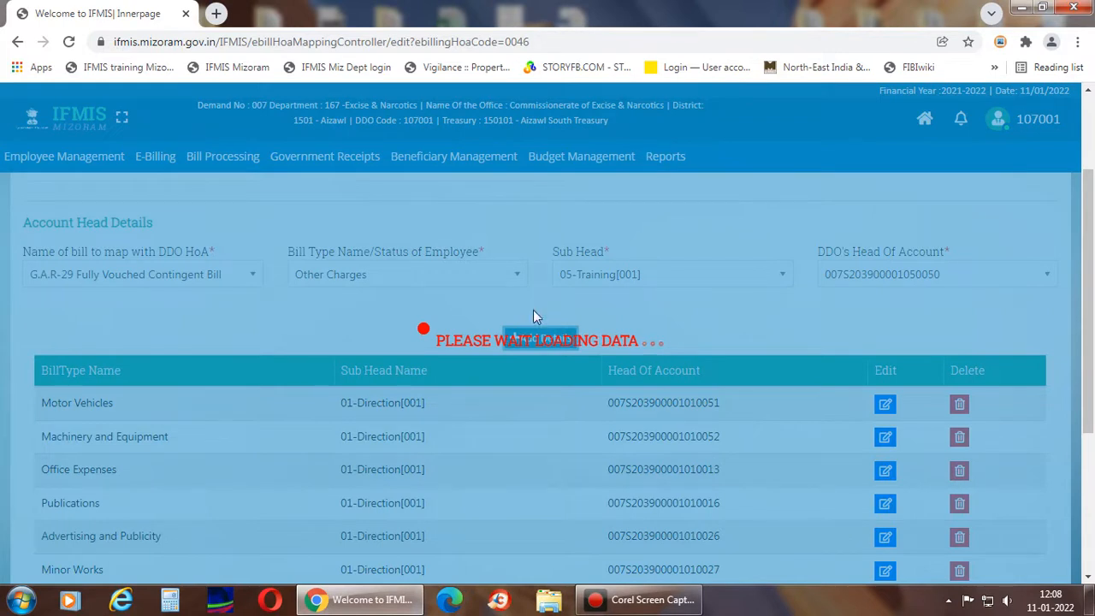
Edit the Supplies and Materials mapping under 04-Uniform[001], change its bill type to Other Charges, and add it back to the list.
{"action": "scroll", "coordinate": [533, 316], "scroll_direction": "down", "scroll_amount": 3}
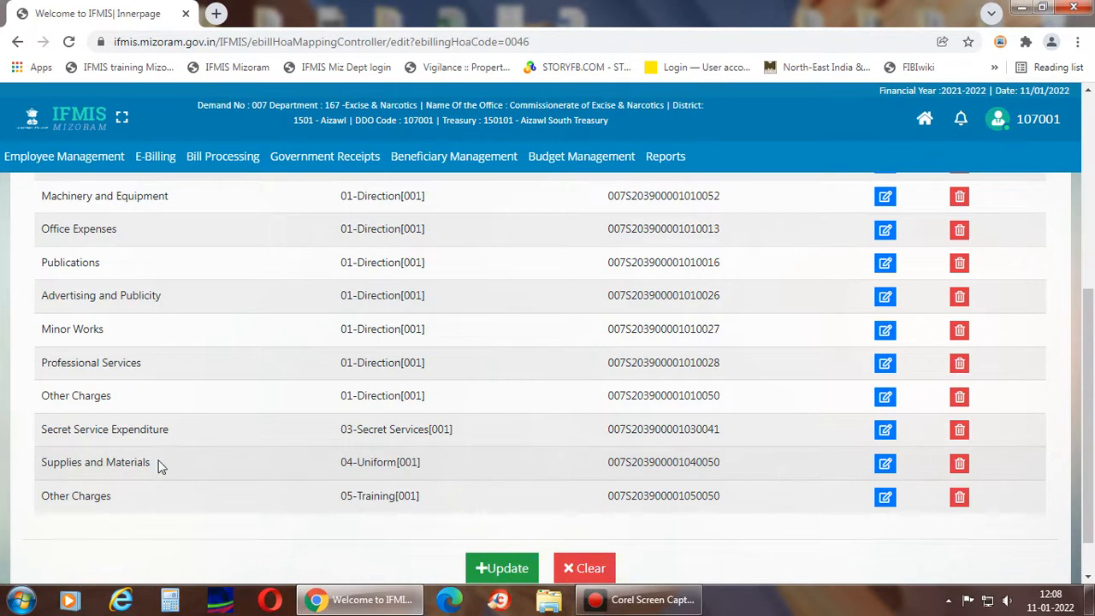
{"action": "left_click", "coordinate": [885, 464]}
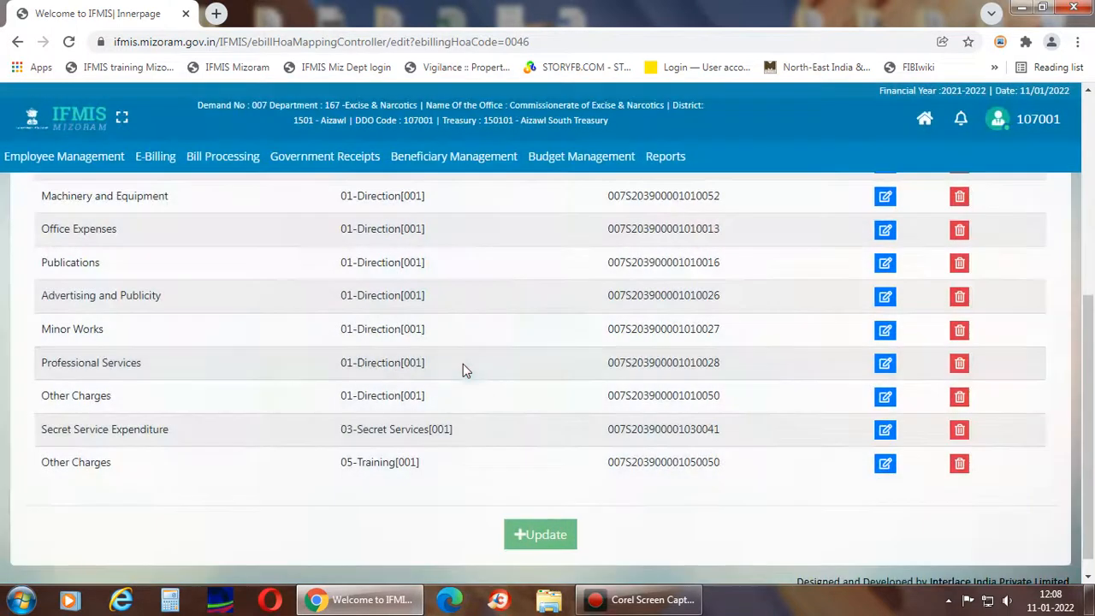
{"action": "scroll", "coordinate": [505, 349], "scroll_direction": "up", "scroll_amount": 3}
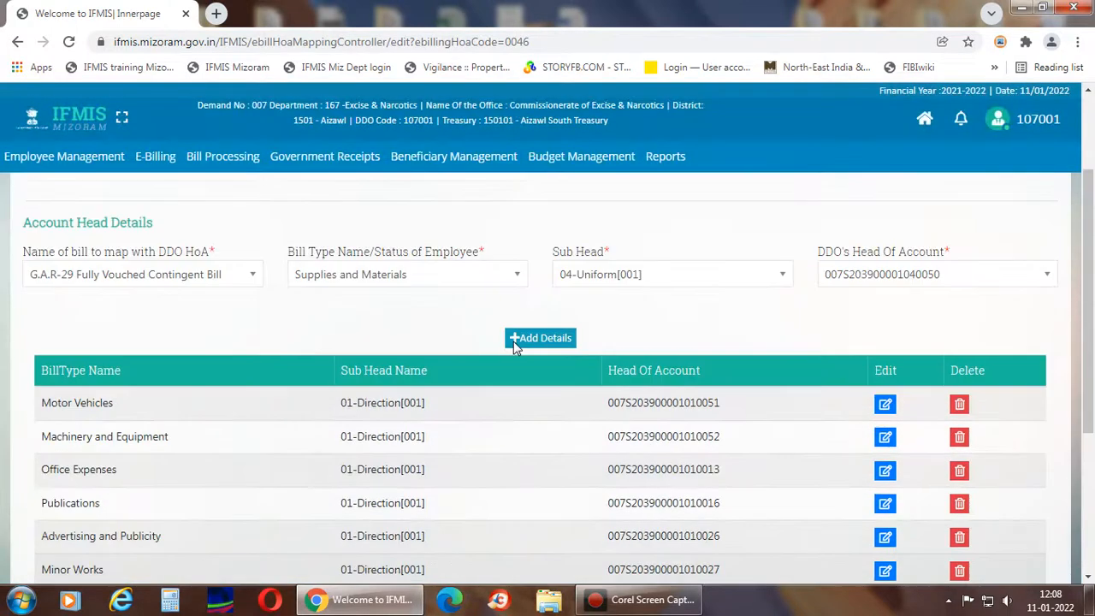
{"action": "left_click", "coordinate": [516, 274]}
{"action": "left_click_drag", "start_coordinate": [513, 457], "coordinate": [526, 339]}
{"action": "scroll", "coordinate": [471, 420], "scroll_direction": "down", "scroll_amount": 4}
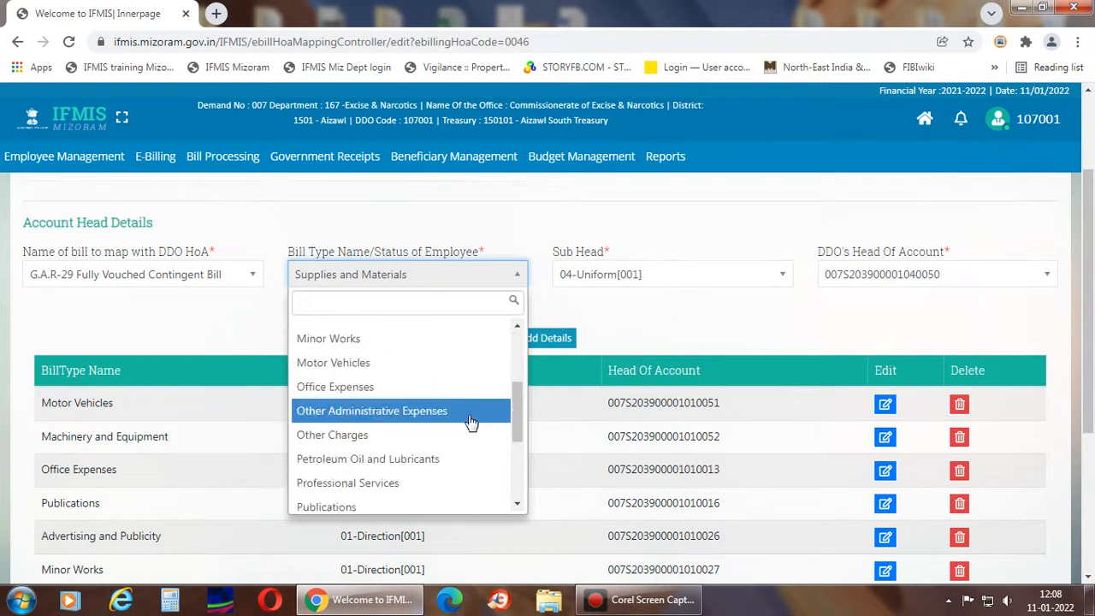
{"action": "scroll", "coordinate": [472, 420], "scroll_direction": "down", "scroll_amount": 1}
{"action": "left_click_drag", "start_coordinate": [517, 465], "coordinate": [524, 439]}
{"action": "left_click", "coordinate": [434, 373]}
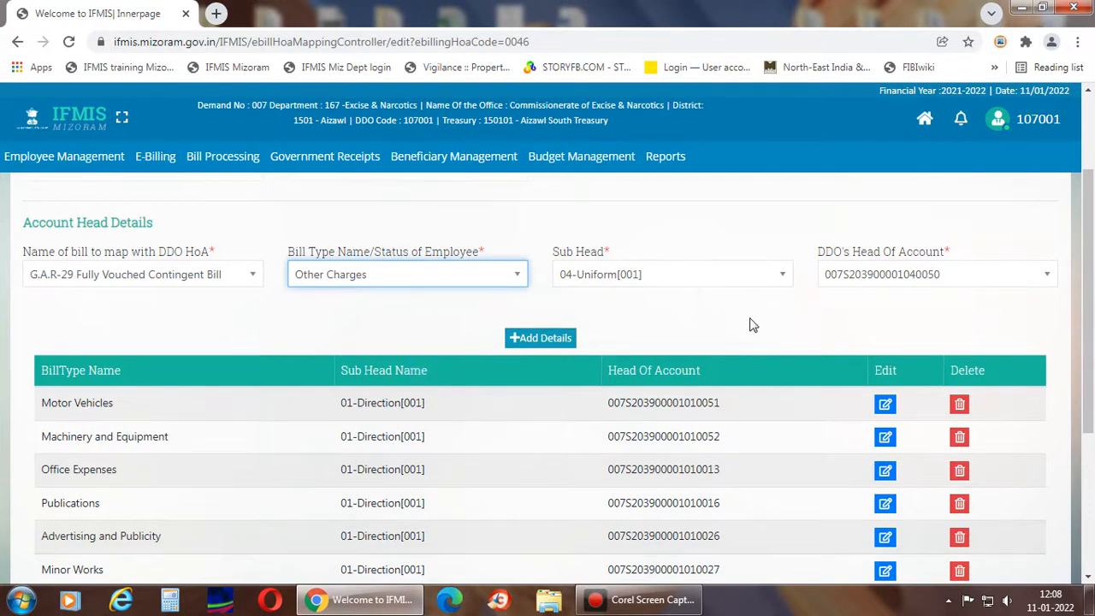
{"action": "left_click", "coordinate": [551, 340]}
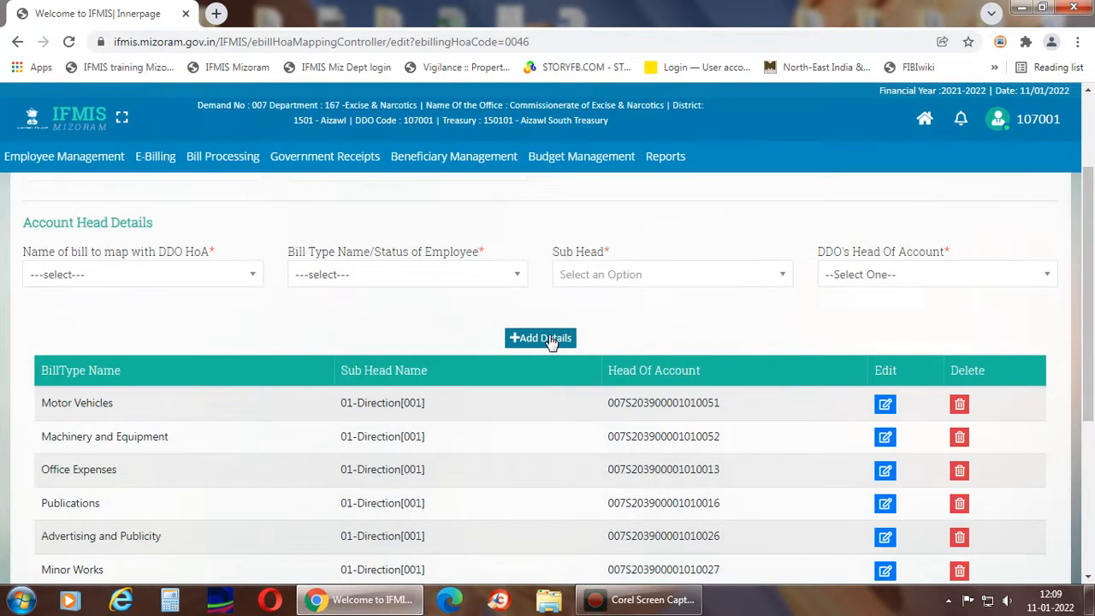
Review the complete list of bill type mappings and save the updated bill configuration.
{"action": "scroll", "coordinate": [408, 320], "scroll_direction": "down", "scroll_amount": 2}
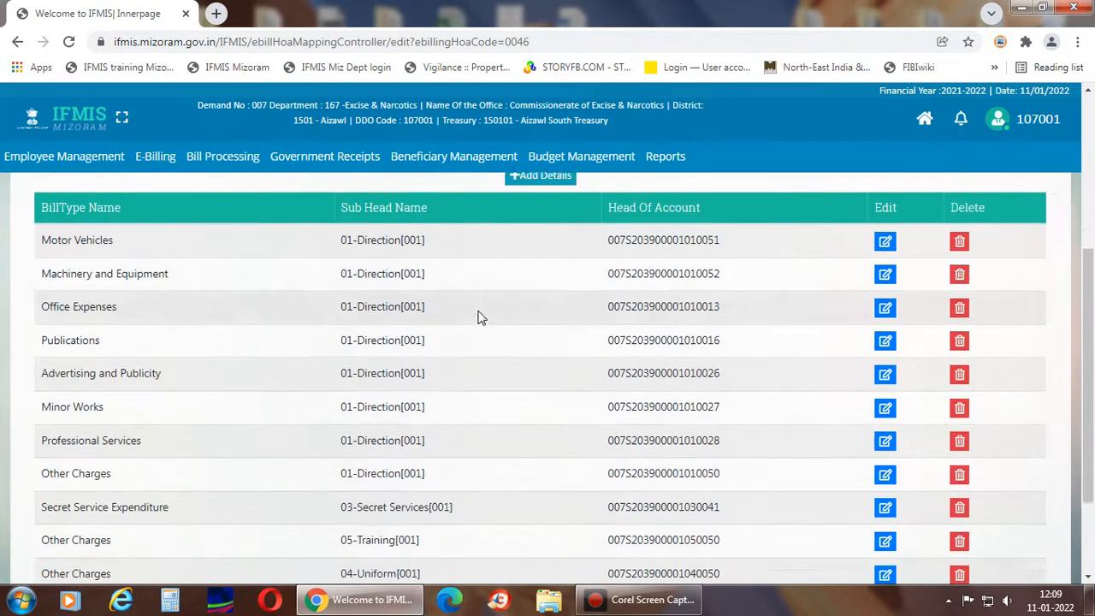
{"action": "scroll", "coordinate": [479, 318], "scroll_direction": "down", "scroll_amount": 2}
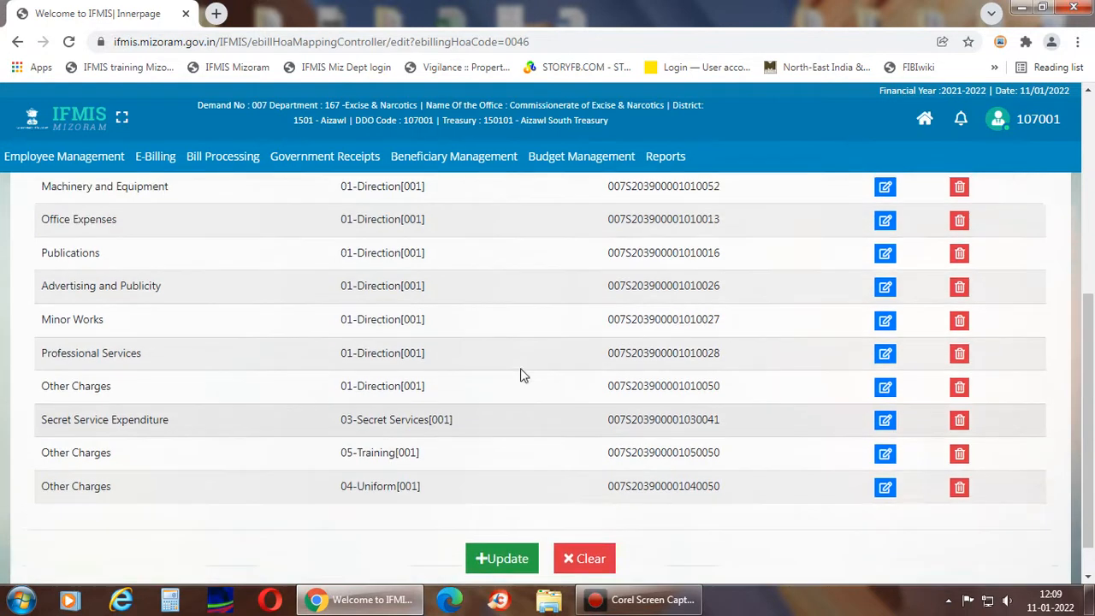
{"action": "scroll", "coordinate": [524, 374], "scroll_direction": "up", "scroll_amount": 2}
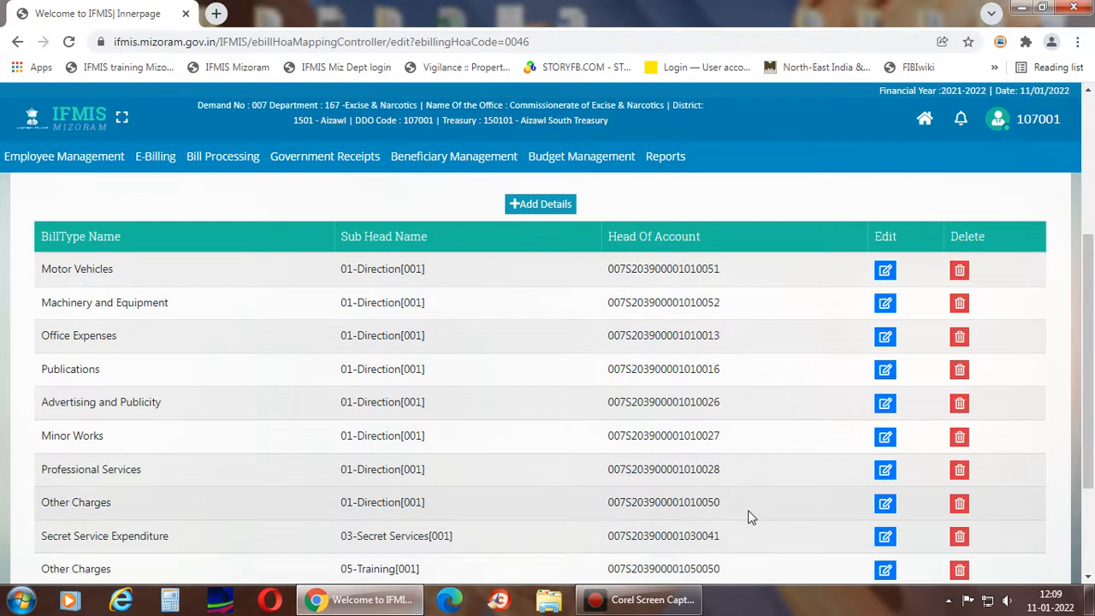
{"action": "scroll", "coordinate": [749, 516], "scroll_direction": "down", "scroll_amount": 1}
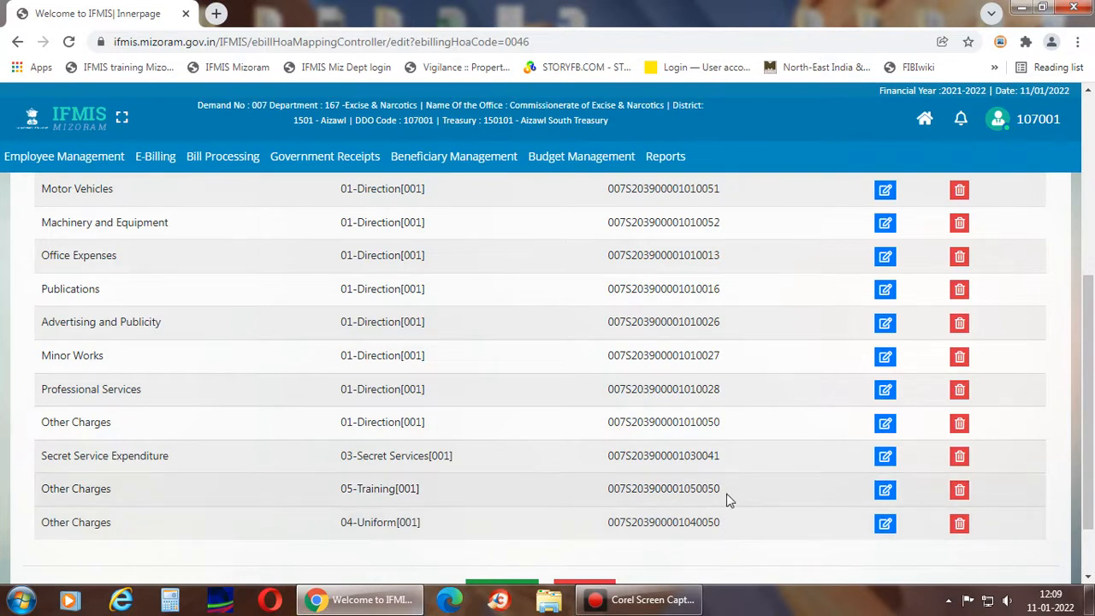
{"action": "scroll", "coordinate": [513, 479], "scroll_direction": "down", "scroll_amount": 2}
{"action": "left_click", "coordinate": [509, 517]}
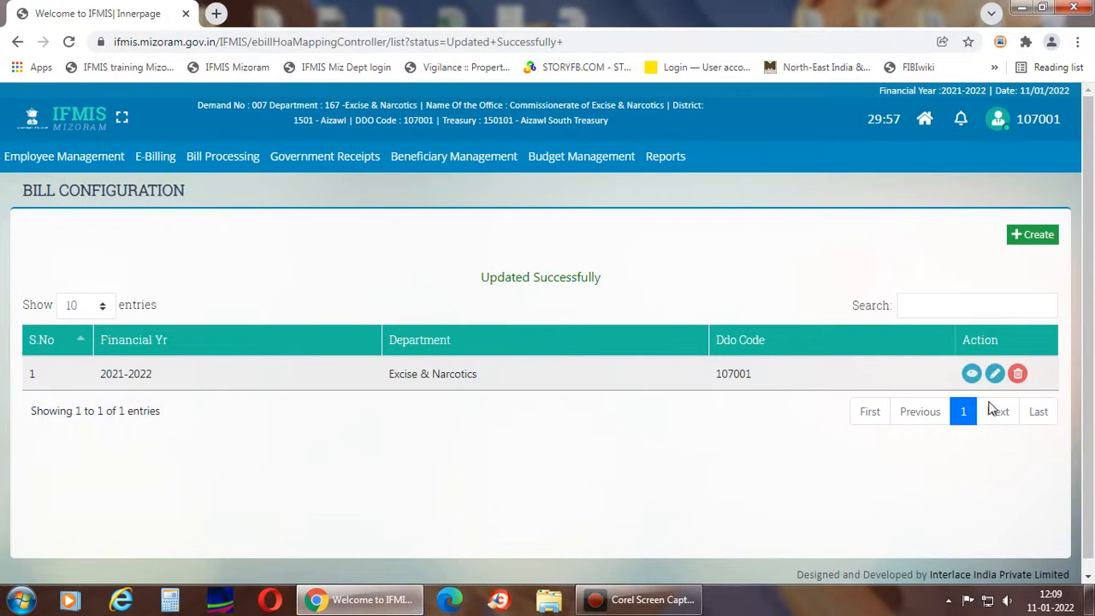
Reopen the saved 2021-2022 Excise & Narcotics bill configuration for editing and bring up its account head details.
{"action": "left_click", "coordinate": [995, 374]}
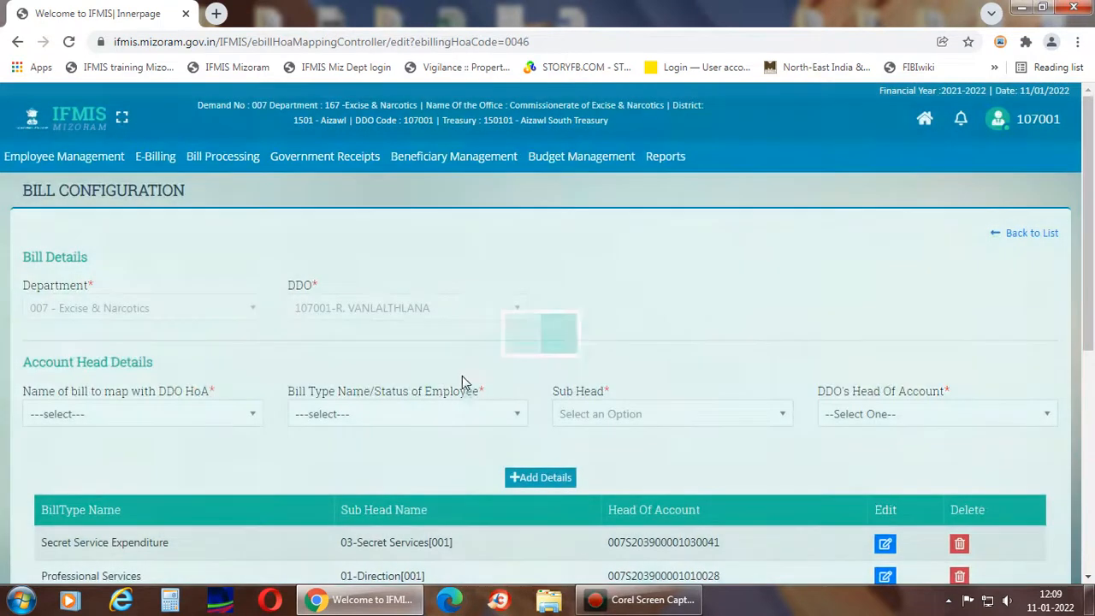
{"action": "scroll", "coordinate": [477, 360], "scroll_direction": "down", "scroll_amount": 1}
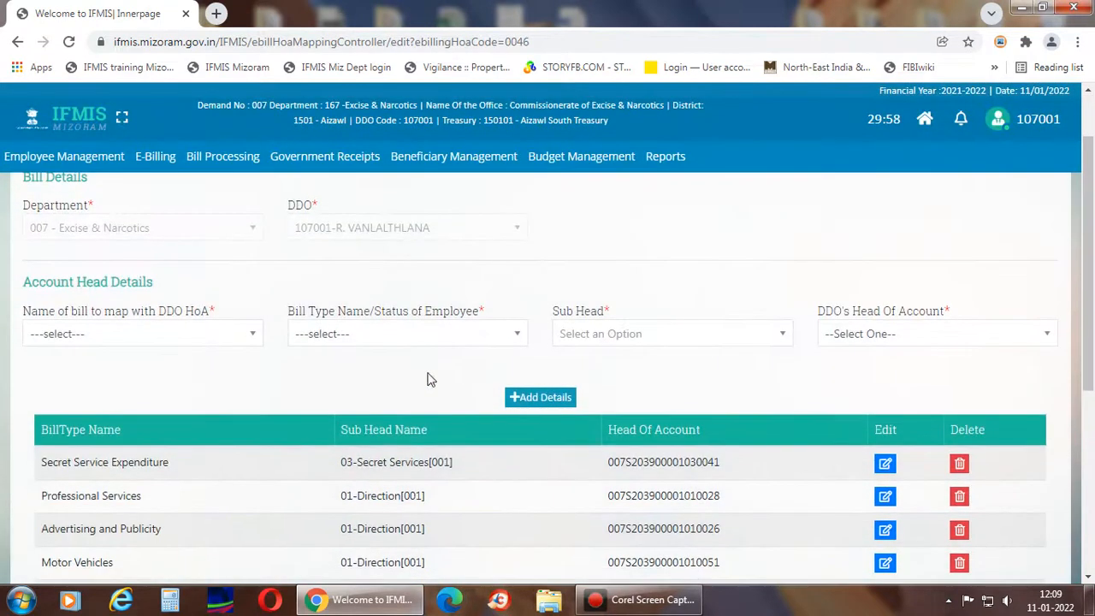
{"action": "left_click", "coordinate": [253, 336]}
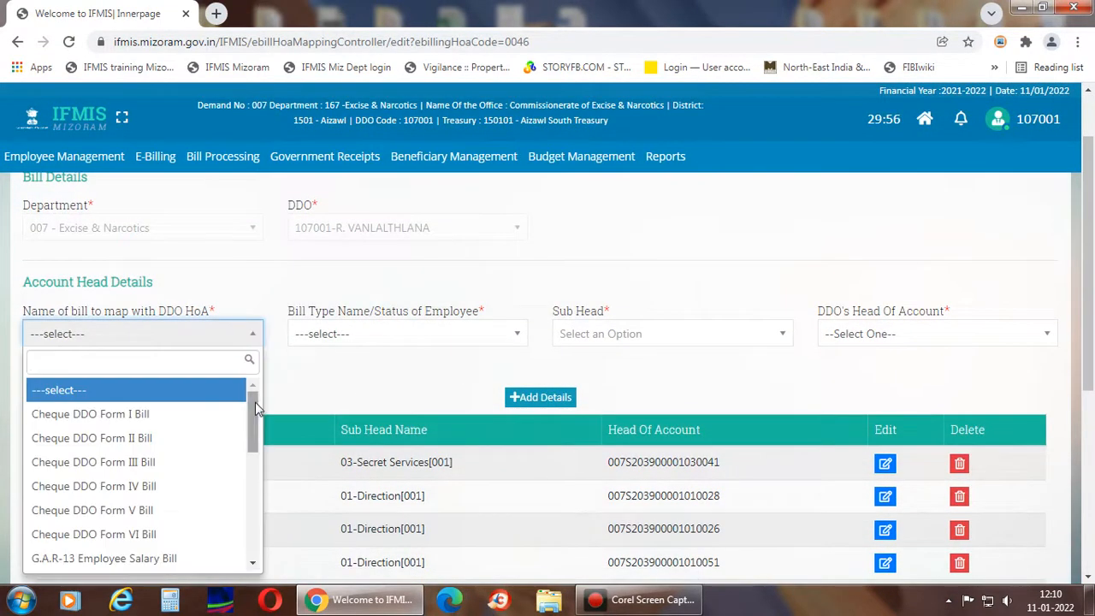
{"action": "left_click", "coordinate": [315, 384]}
{"action": "scroll", "coordinate": [315, 383], "scroll_direction": "down", "scroll_amount": 1}
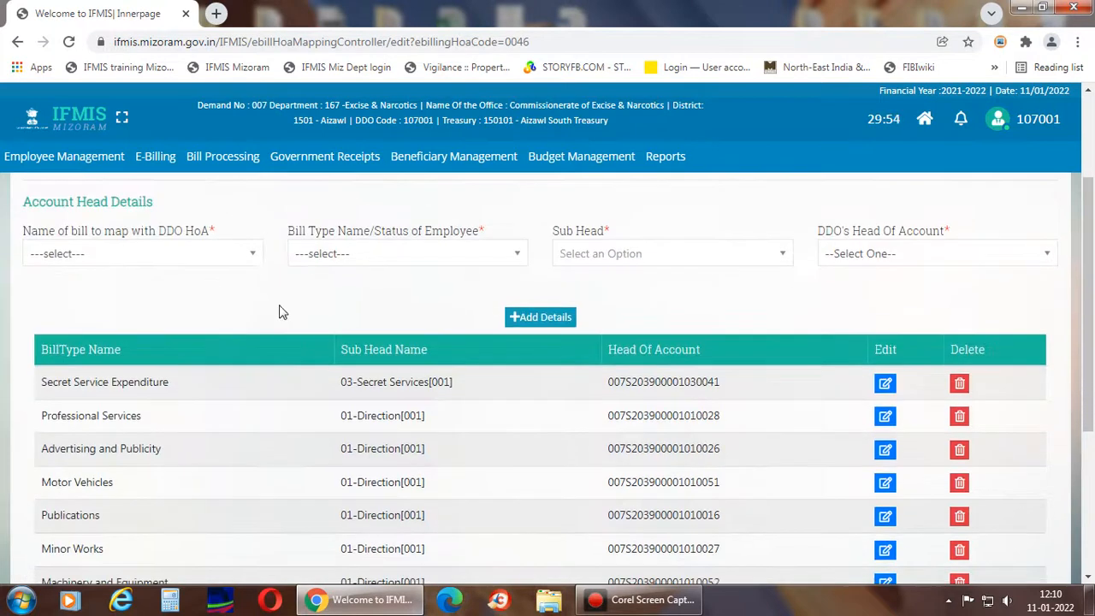
Choose G.A.R-29 Fully Vouched Contingent Bill as the bill to map and search its bill types for "t".
{"action": "left_click", "coordinate": [252, 253]}
{"action": "left_click_drag", "start_coordinate": [255, 343], "coordinate": [248, 424]}
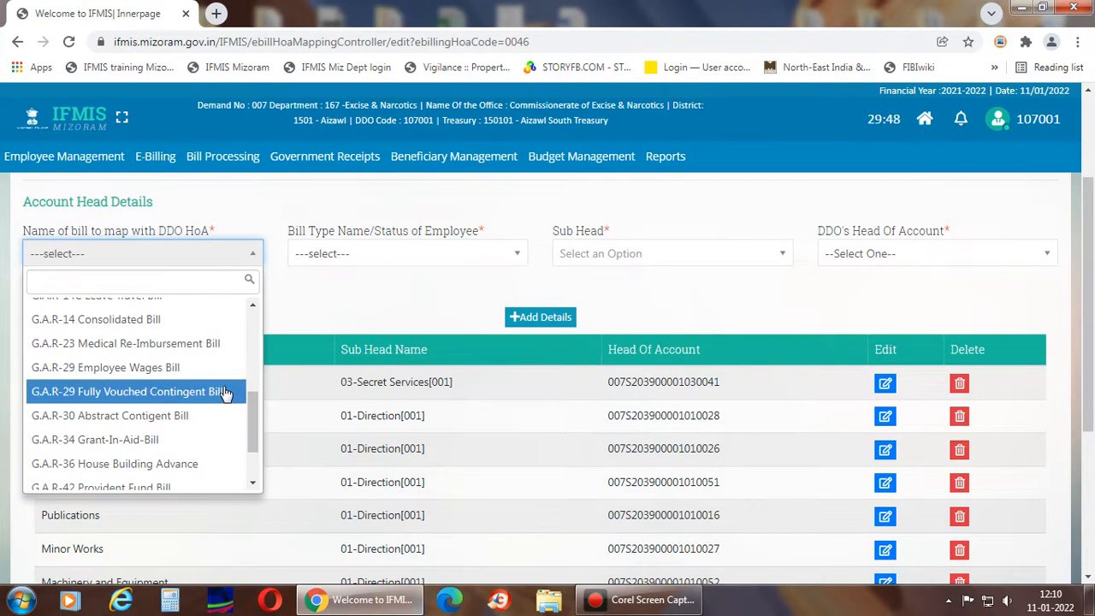
{"action": "left_click", "coordinate": [226, 390]}
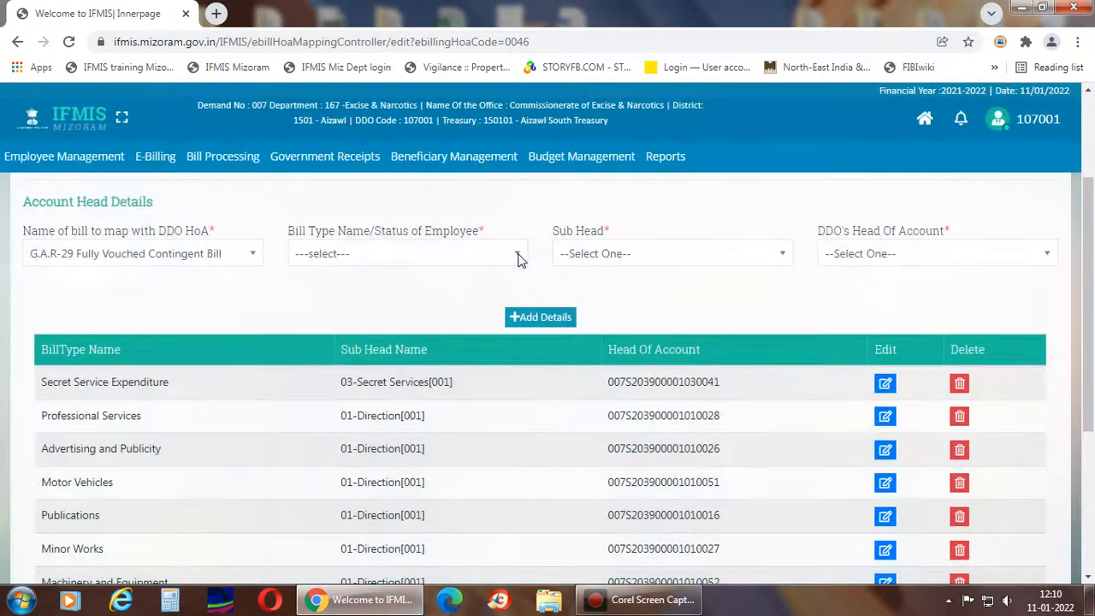
{"action": "left_click", "coordinate": [519, 256]}
{"action": "mouse_move", "coordinate": [519, 343]}
{"action": "left_mouse_down"}
{"action": "mouse_move", "coordinate": [507, 416]}
{"action": "mouse_move", "coordinate": [521, 459]}
{"action": "mouse_move", "coordinate": [527, 336]}
{"action": "left_mouse_up"}
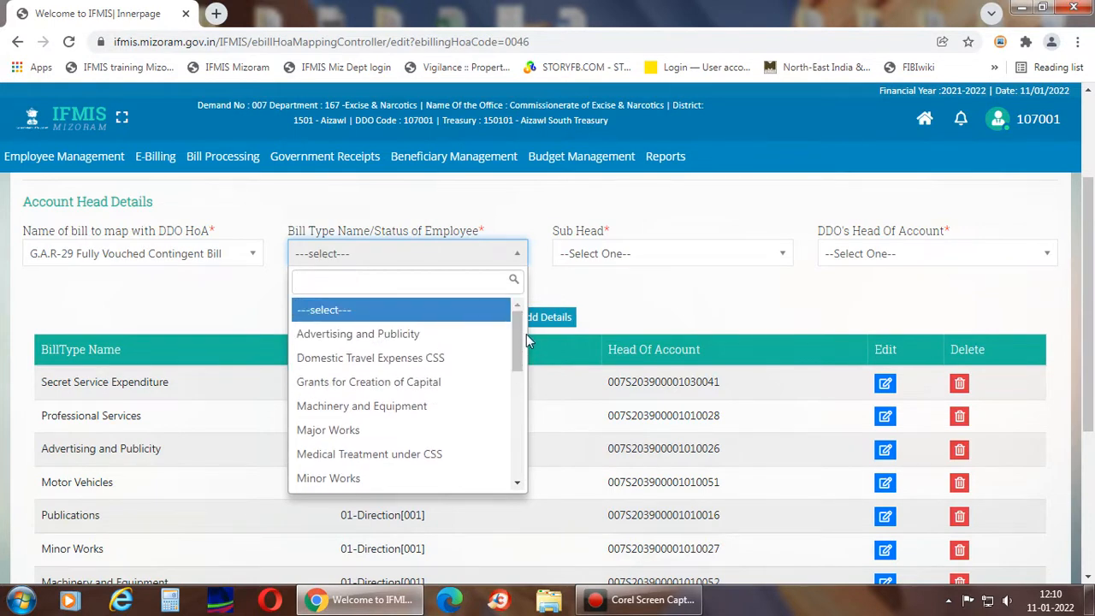
{"action": "type", "text": "t"}
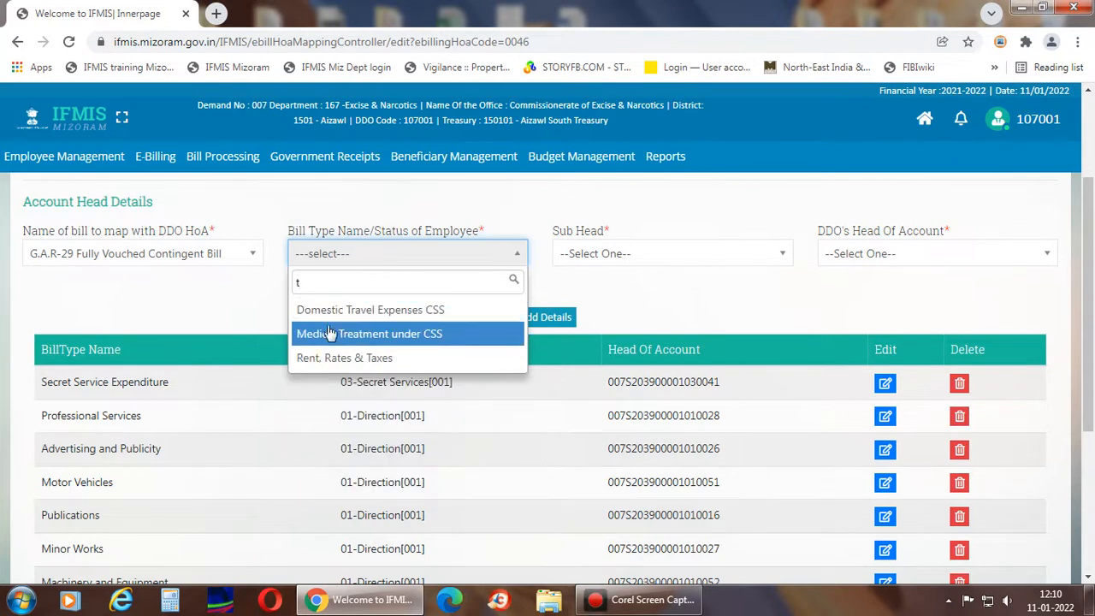
{"action": "left_click", "coordinate": [243, 308]}
Set the bill to map to G.A.R-14A Tour Bill, with bill type Tour Bill and sub head 01-Direction[001].
{"action": "left_click", "coordinate": [253, 255]}
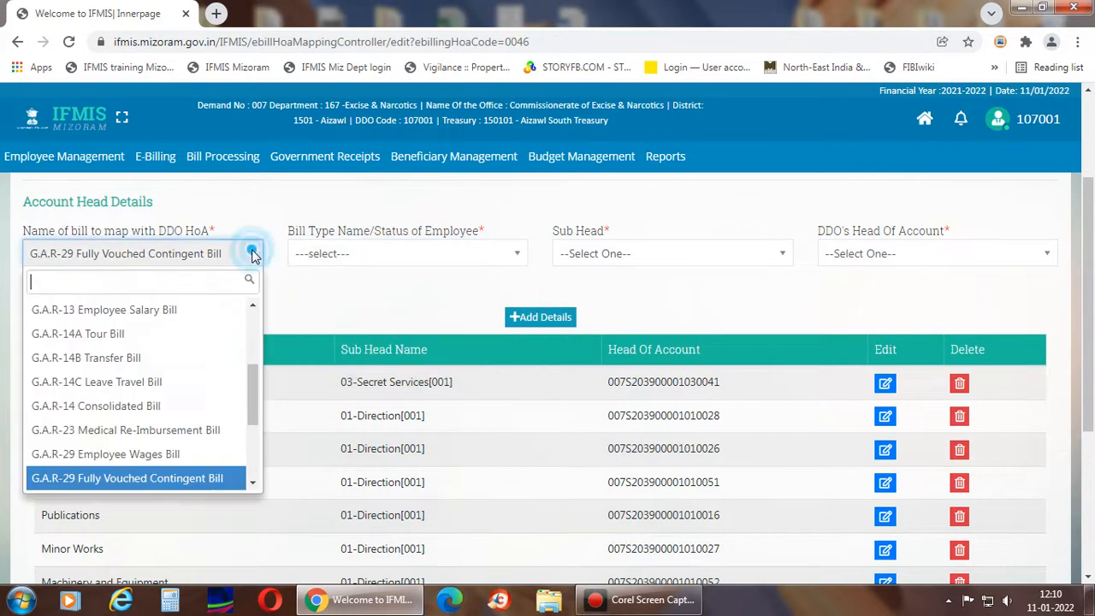
{"action": "left_click", "coordinate": [198, 332]}
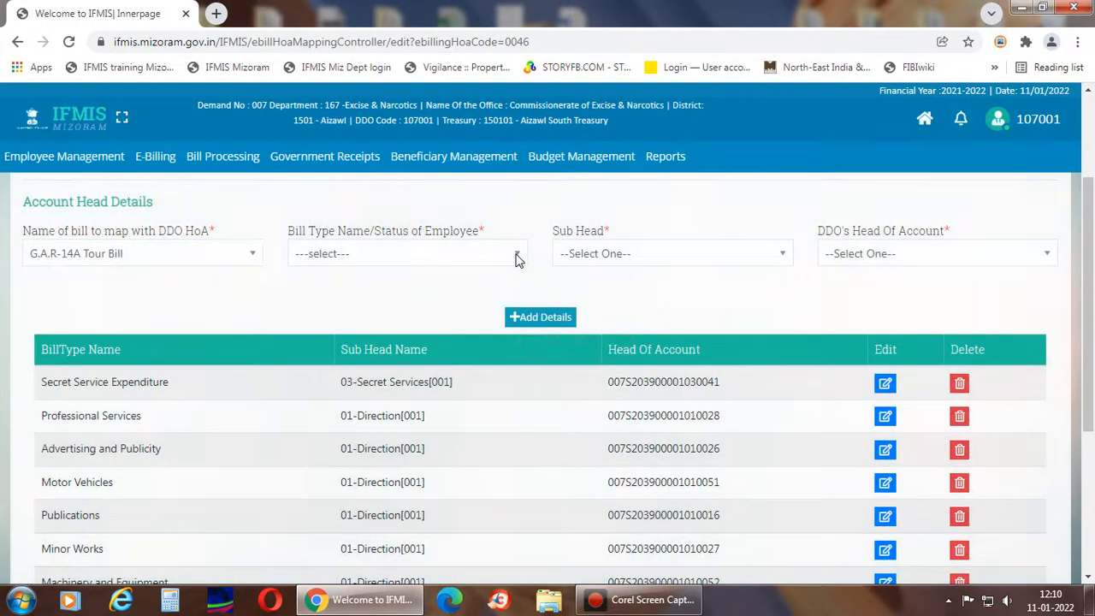
{"action": "left_click", "coordinate": [516, 255]}
{"action": "left_click", "coordinate": [387, 333]}
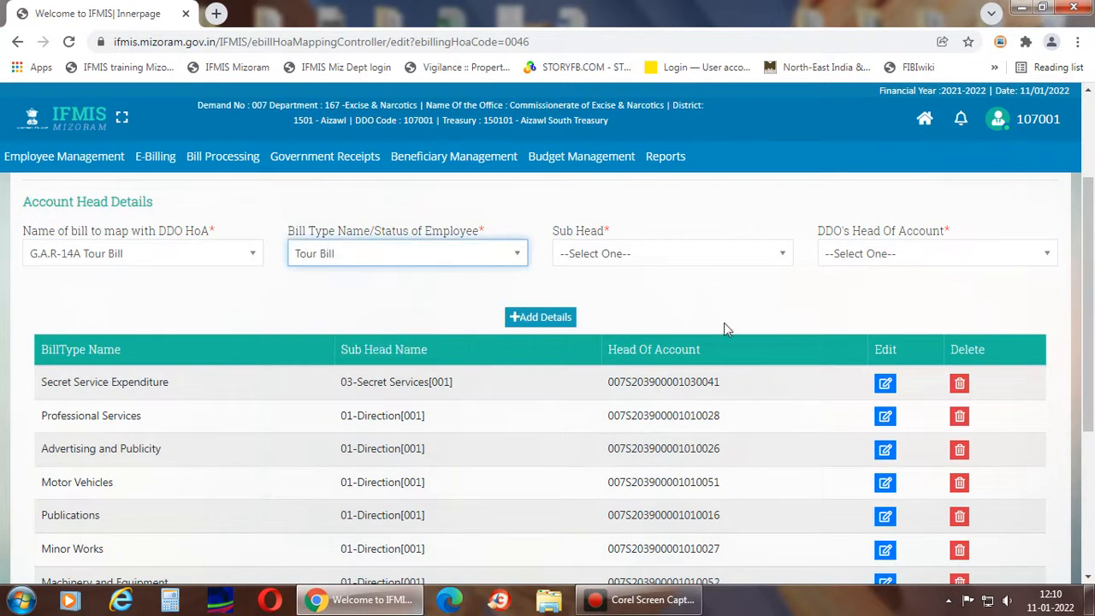
{"action": "left_click", "coordinate": [781, 255]}
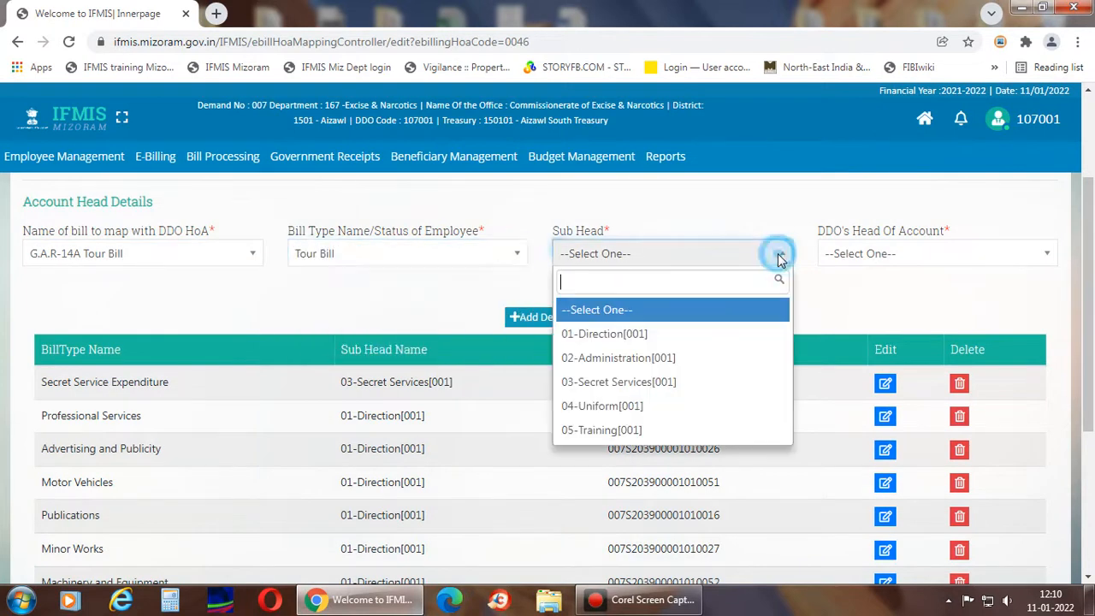
{"action": "left_click", "coordinate": [723, 336]}
Examine the DDO's heads of account under 01-Direction[001] for one that suits the tour bill, without choosing any.
{"action": "left_click", "coordinate": [1048, 255]}
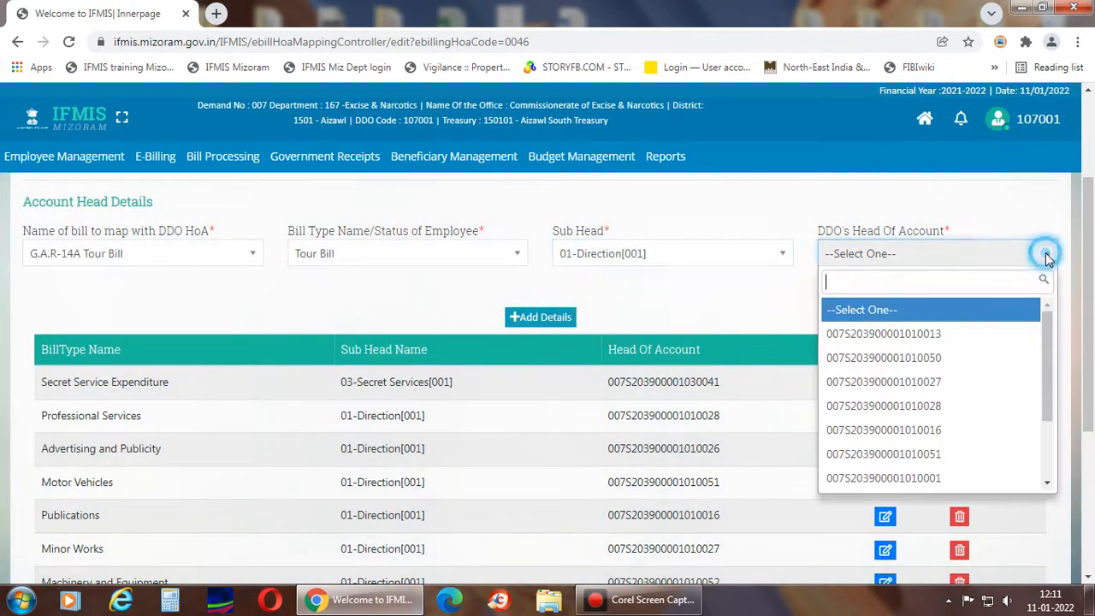
{"action": "left_click", "coordinate": [1050, 369]}
{"action": "left_click_drag", "start_coordinate": [1051, 370], "coordinate": [1049, 460]}
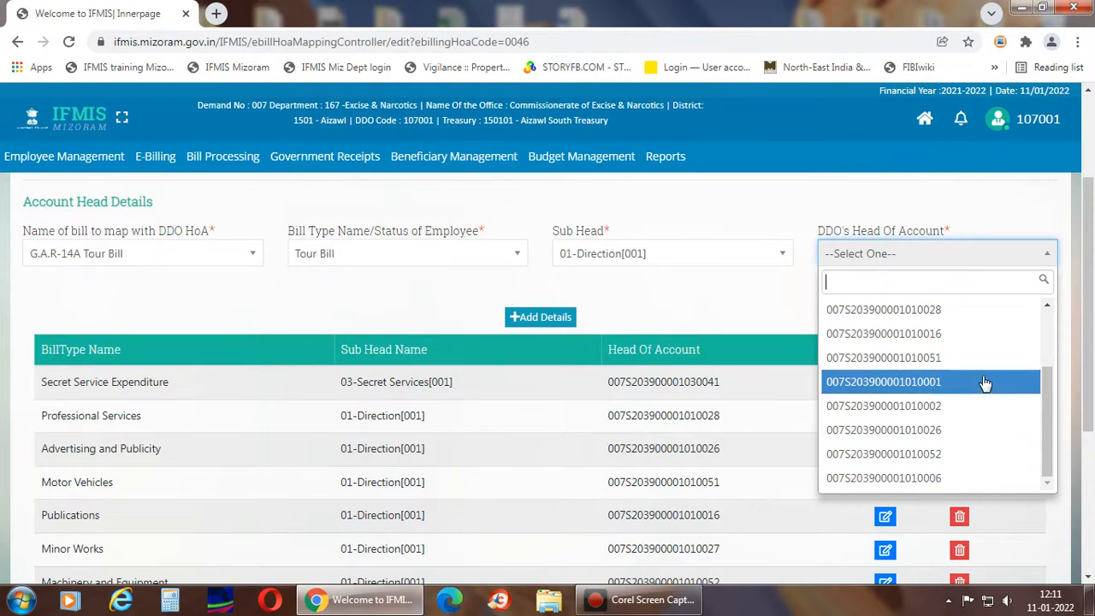
{"action": "scroll", "coordinate": [986, 383], "scroll_direction": "up", "scroll_amount": 2}
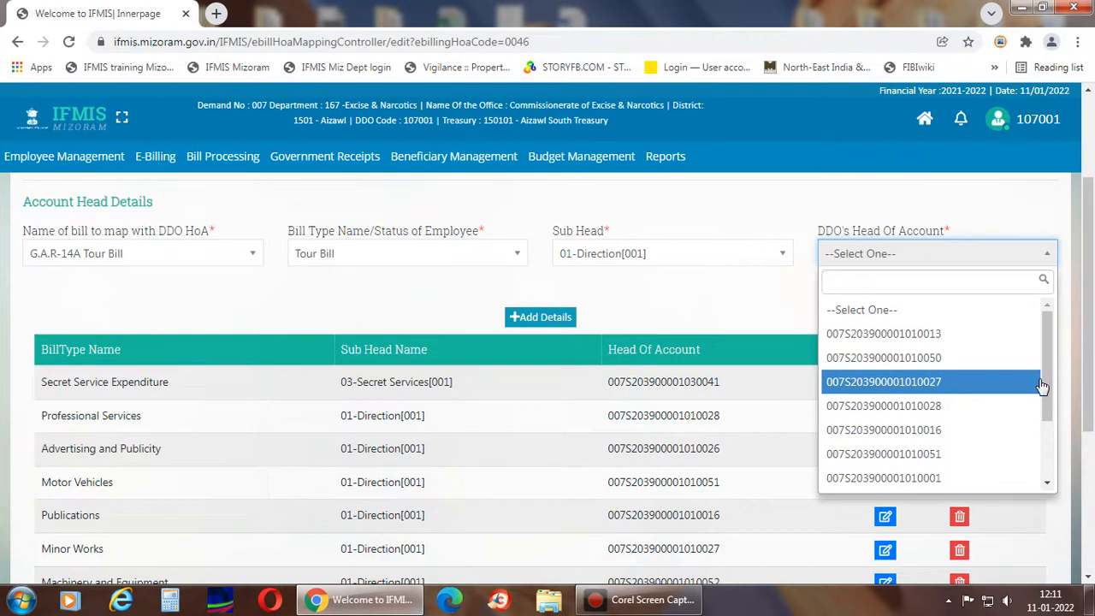
{"action": "left_click_drag", "start_coordinate": [1050, 372], "coordinate": [1050, 473]}
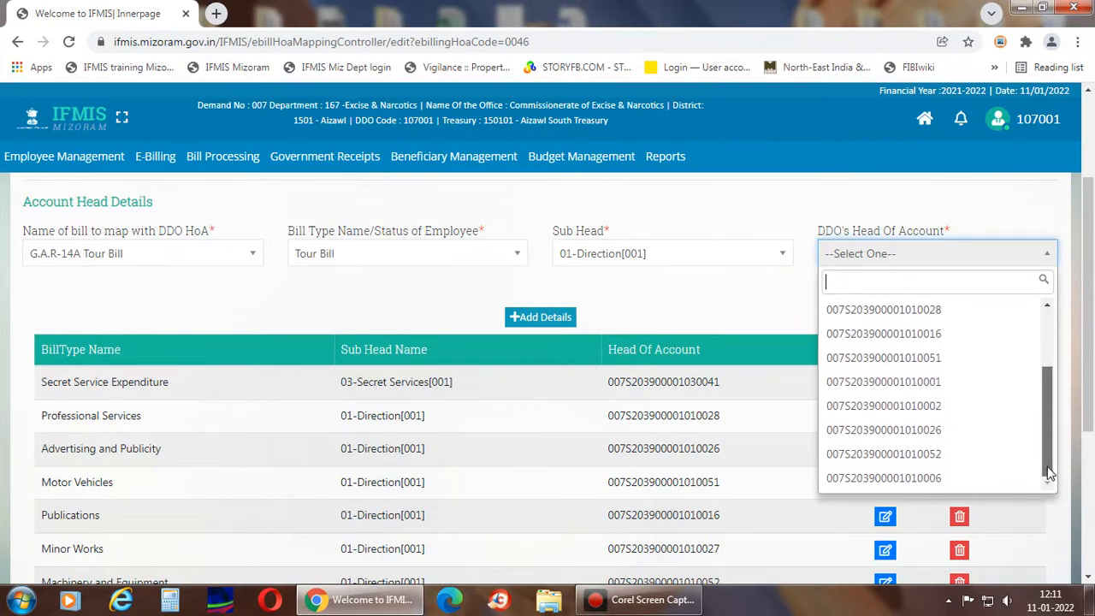
{"action": "scroll", "coordinate": [1002, 354], "scroll_direction": "up", "scroll_amount": 5}
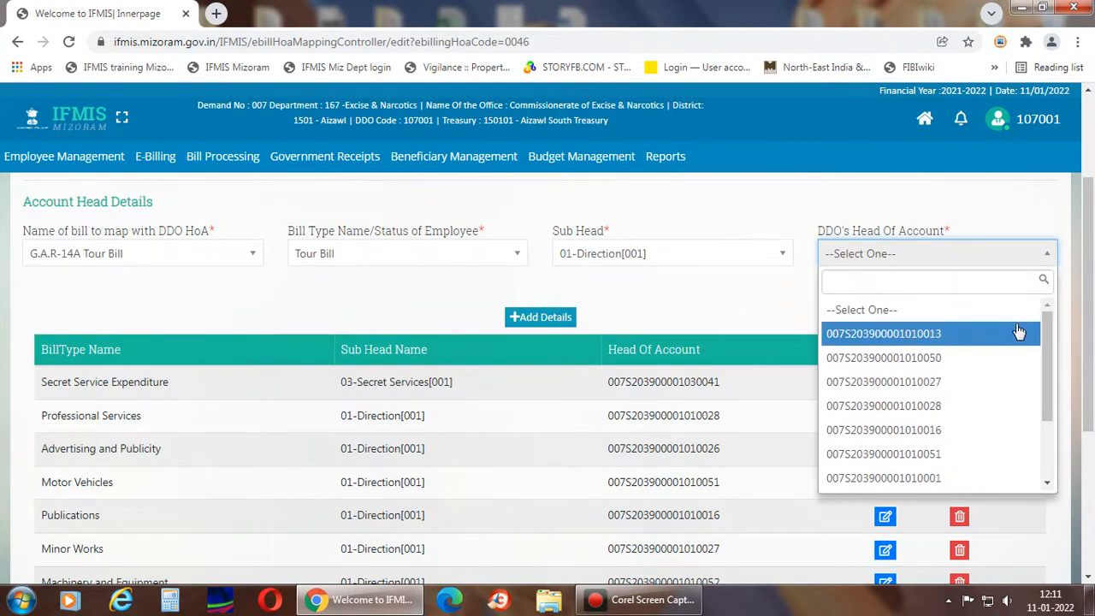
{"action": "key", "text": "Down"}
{"action": "key", "text": "Down"}
{"action": "key", "text": "Down"}
{"action": "key", "text": "Down"}
{"action": "key", "text": "Down"}
{"action": "key", "text": "Down"}
{"action": "key", "text": "Down"}
{"action": "key", "text": "Down"}
{"action": "key", "text": "Down"}
{"action": "key", "text": "Down"}
{"action": "key", "text": "Down"}
{"action": "key", "text": "Down"}
{"action": "key", "text": "Down"}
{"action": "key", "text": "Down"}
{"action": "key", "text": "Down"}
{"action": "left_click_drag", "start_coordinate": [1051, 408], "coordinate": [1045, 473]}
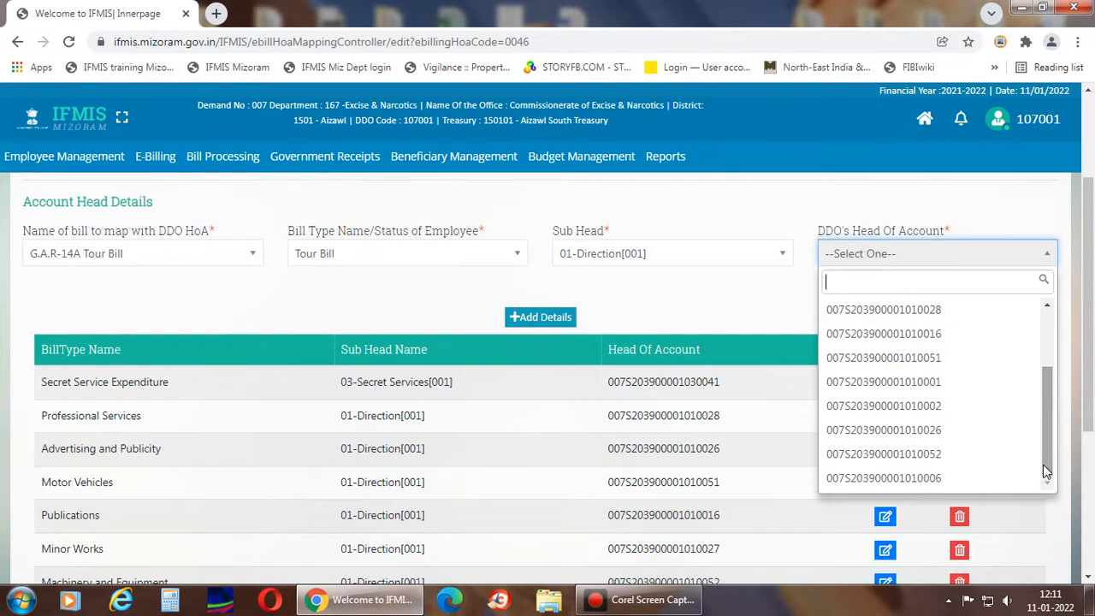
{"action": "left_click", "coordinate": [688, 304]}
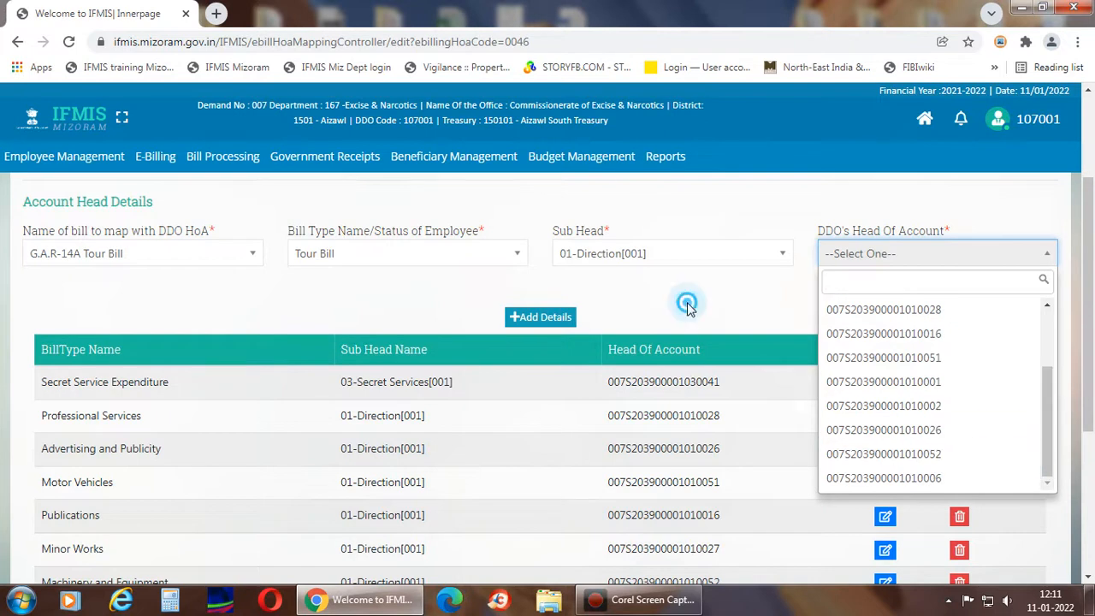
Change the bill to map to G.A.R-14 Consolidated Bill and set its bill type to Consolidated Bill.
{"action": "left_click", "coordinate": [253, 255]}
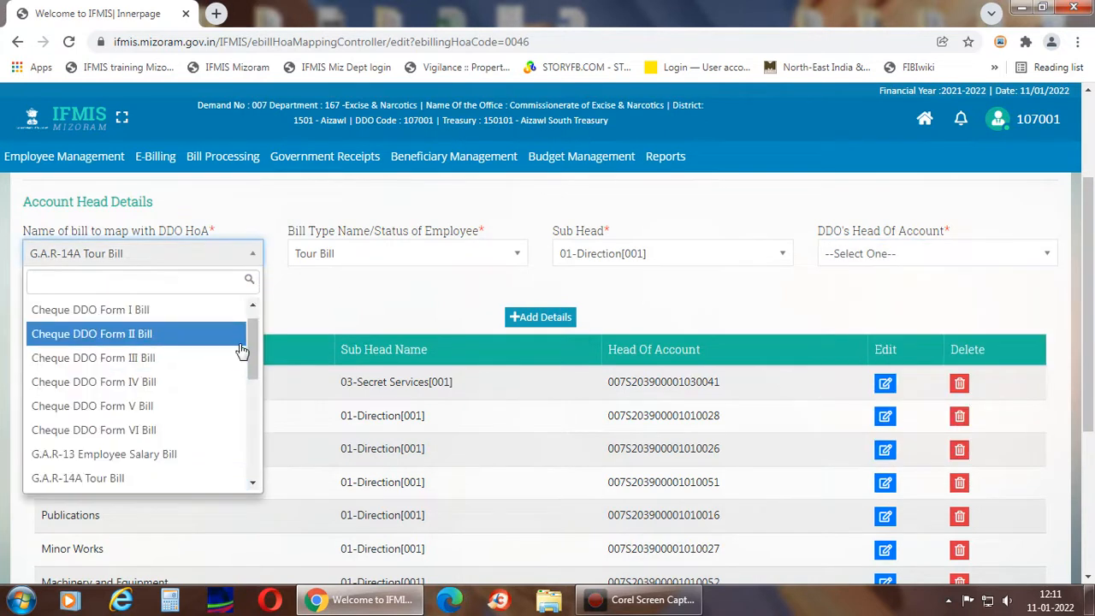
{"action": "left_click_drag", "start_coordinate": [254, 353], "coordinate": [256, 398]}
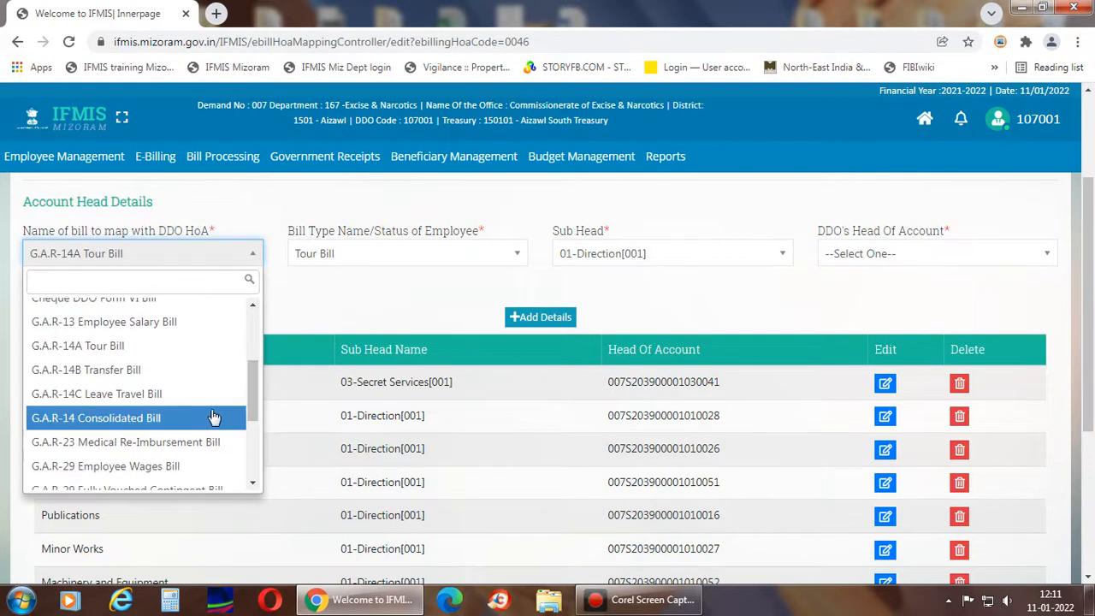
{"action": "left_click", "coordinate": [187, 418]}
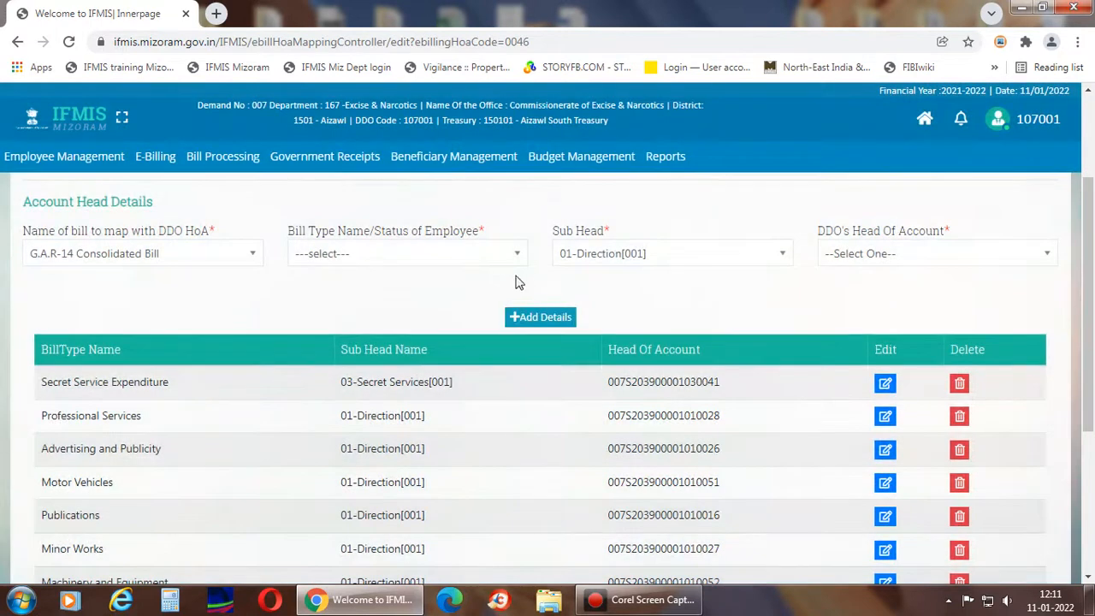
{"action": "left_click", "coordinate": [517, 255]}
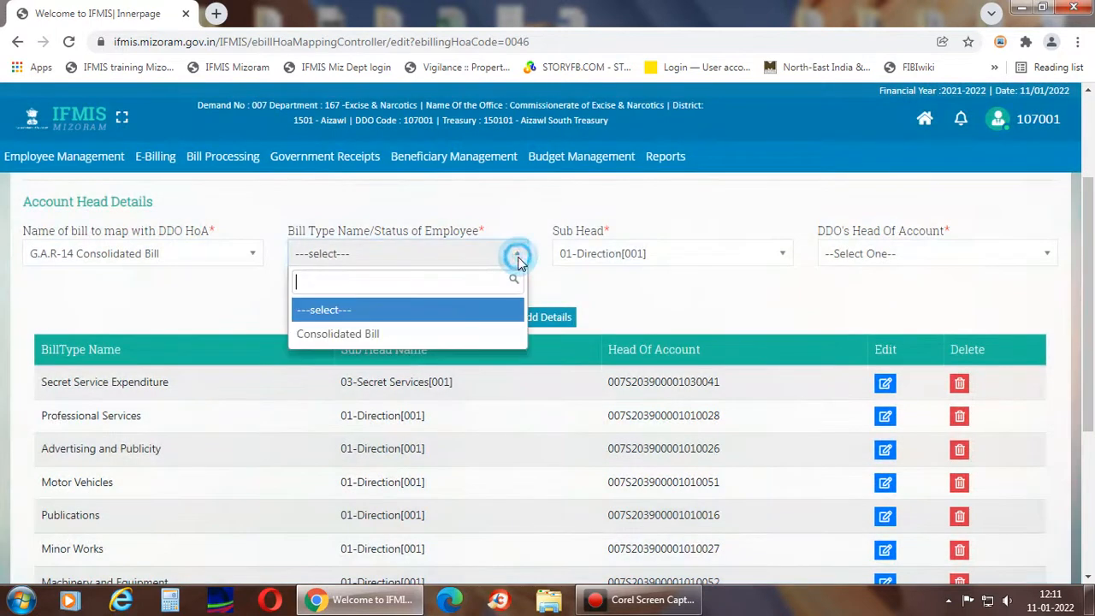
{"action": "left_click", "coordinate": [418, 336]}
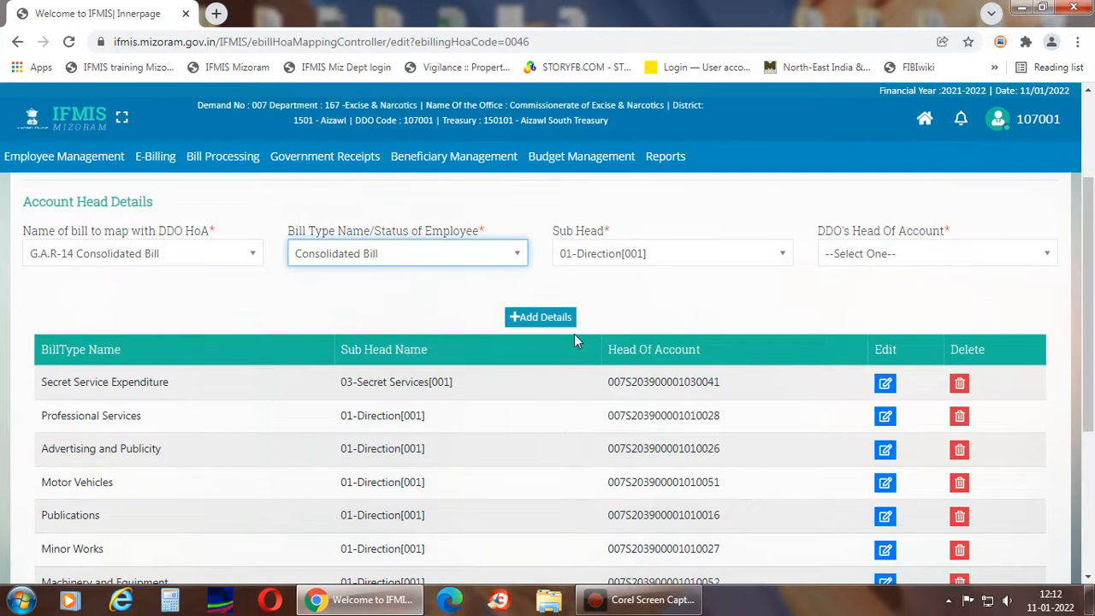
{"action": "left_click", "coordinate": [784, 257]}
{"action": "left_click", "coordinate": [782, 253]}
{"action": "left_click", "coordinate": [1046, 254]}
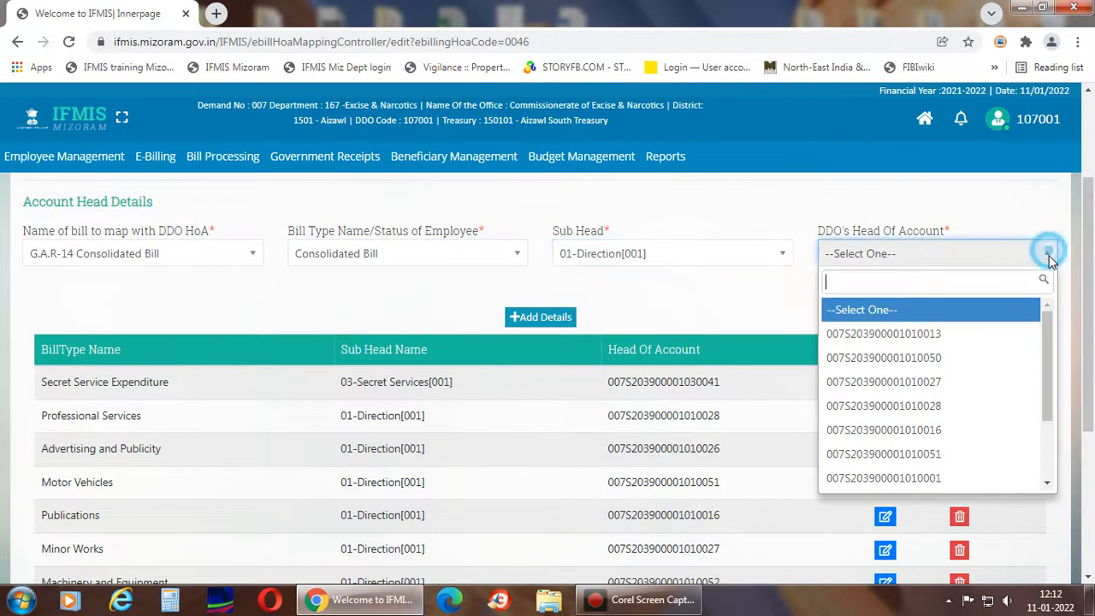
{"action": "left_click_drag", "start_coordinate": [1047, 367], "coordinate": [1063, 456]}
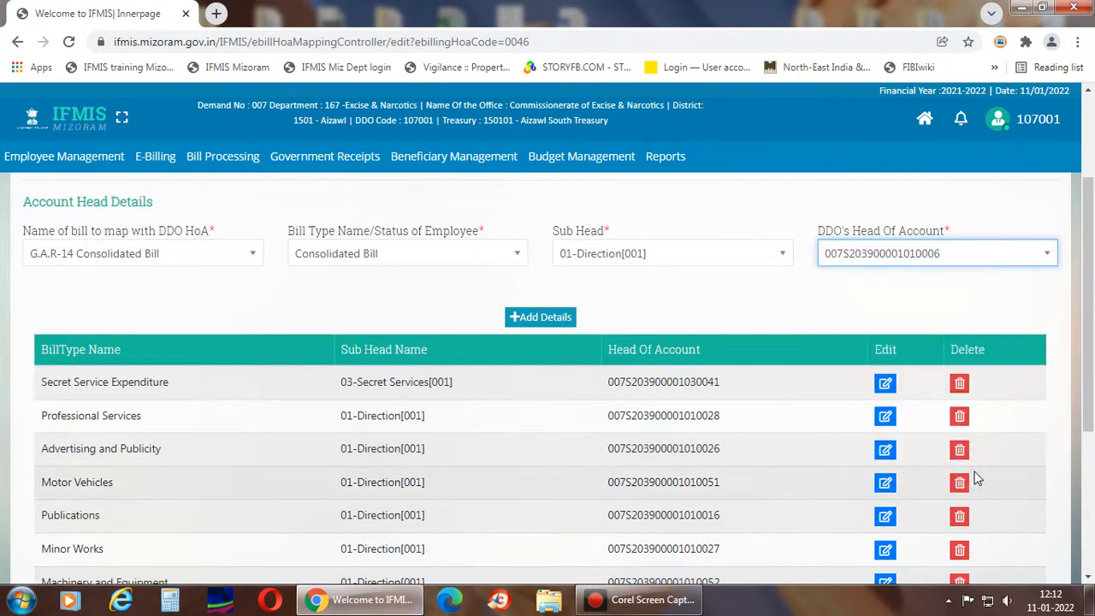
{"action": "left_click", "coordinate": [1049, 252]}
{"action": "left_click", "coordinate": [1047, 442]}
{"action": "left_click_drag", "start_coordinate": [1047, 442], "coordinate": [1067, 453]}
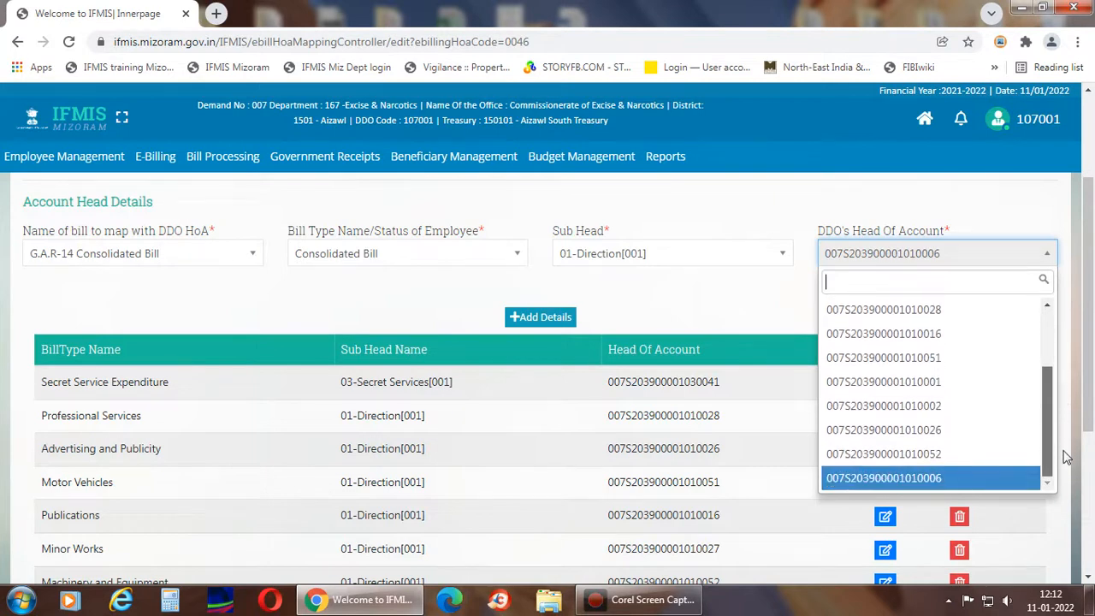
{"action": "left_click_drag", "start_coordinate": [1067, 455], "coordinate": [1075, 332]}
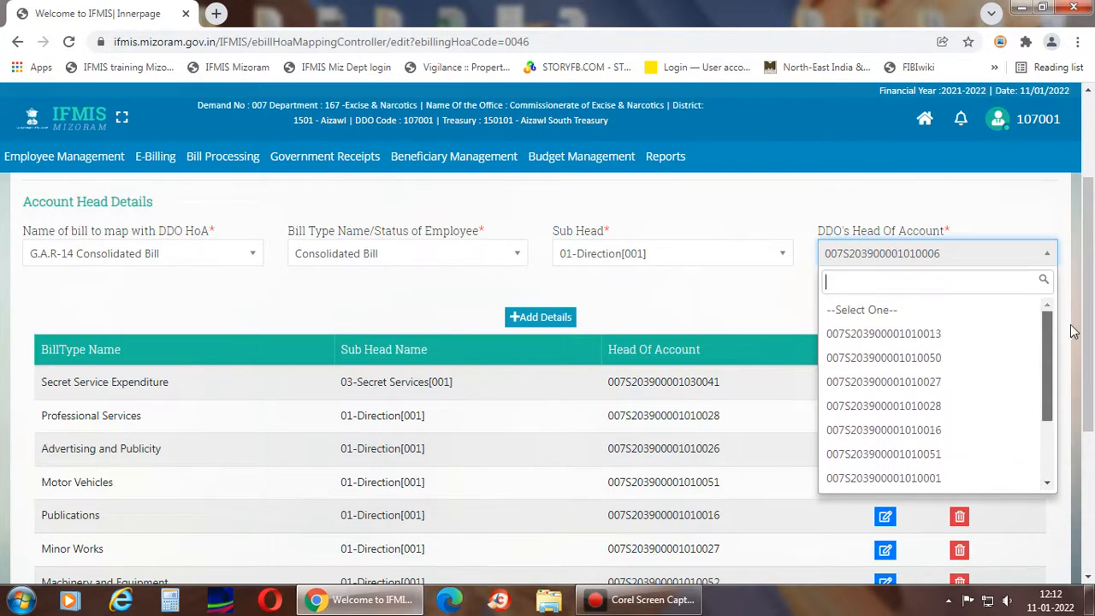
Change the bill to map to G.A.R-14C Leave Travel Bill and set its bill type to Leave Travel Concession Bill.
{"action": "left_click", "coordinate": [254, 256]}
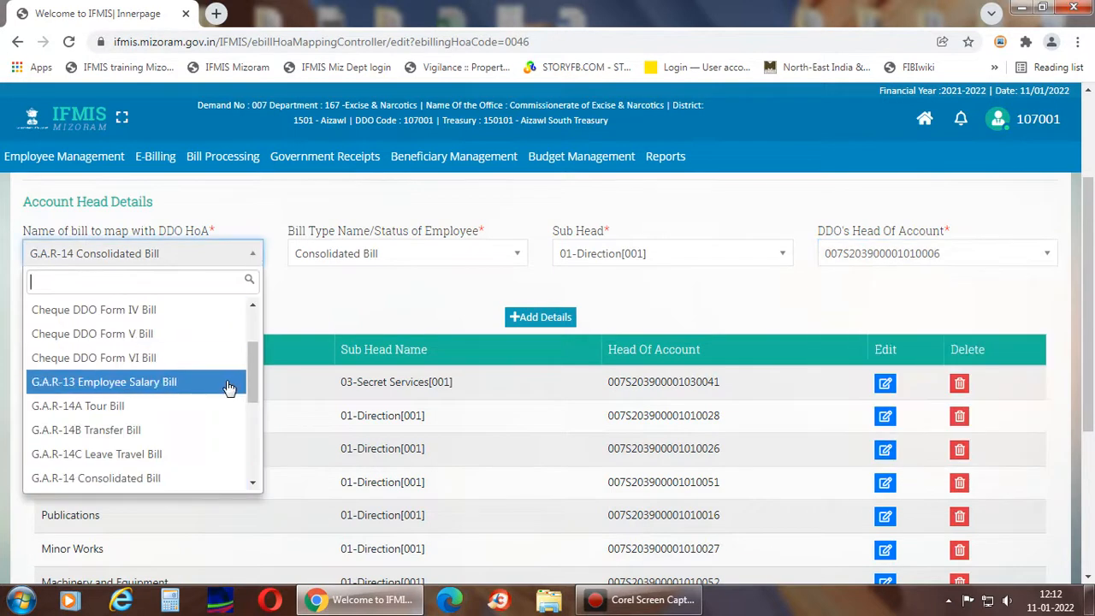
{"action": "left_click_drag", "start_coordinate": [254, 381], "coordinate": [255, 427]}
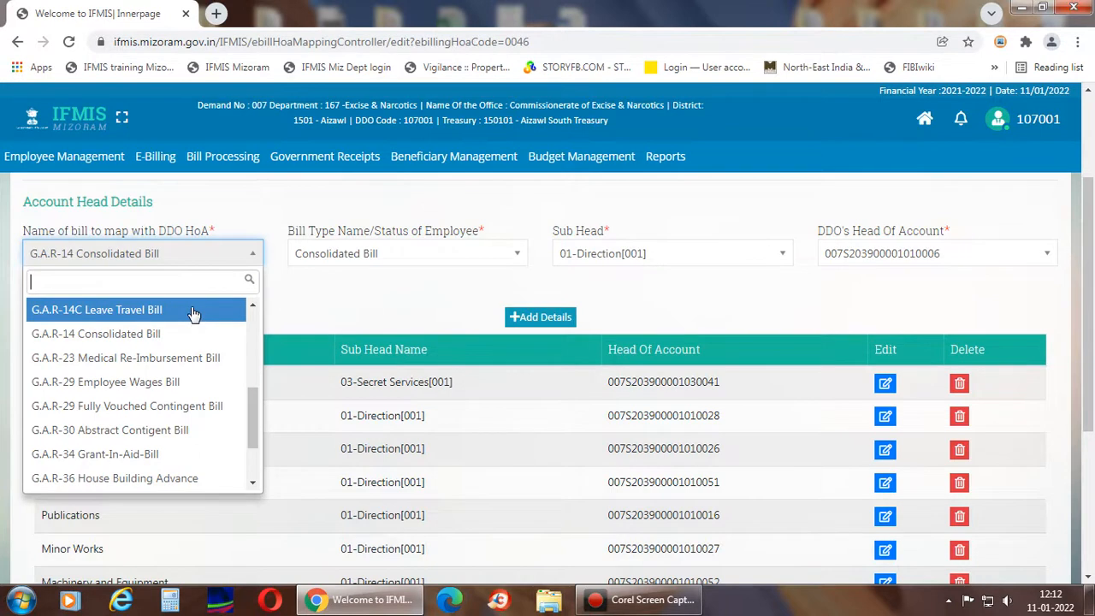
{"action": "left_click_drag", "start_coordinate": [252, 415], "coordinate": [251, 451]}
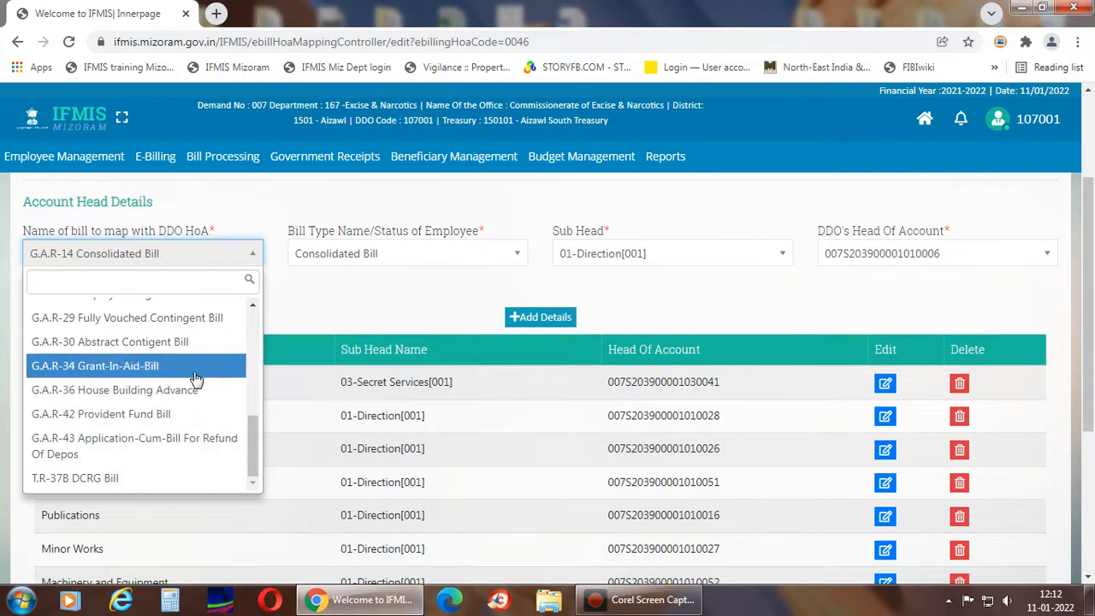
{"action": "scroll", "coordinate": [198, 353], "scroll_direction": "up", "scroll_amount": 1}
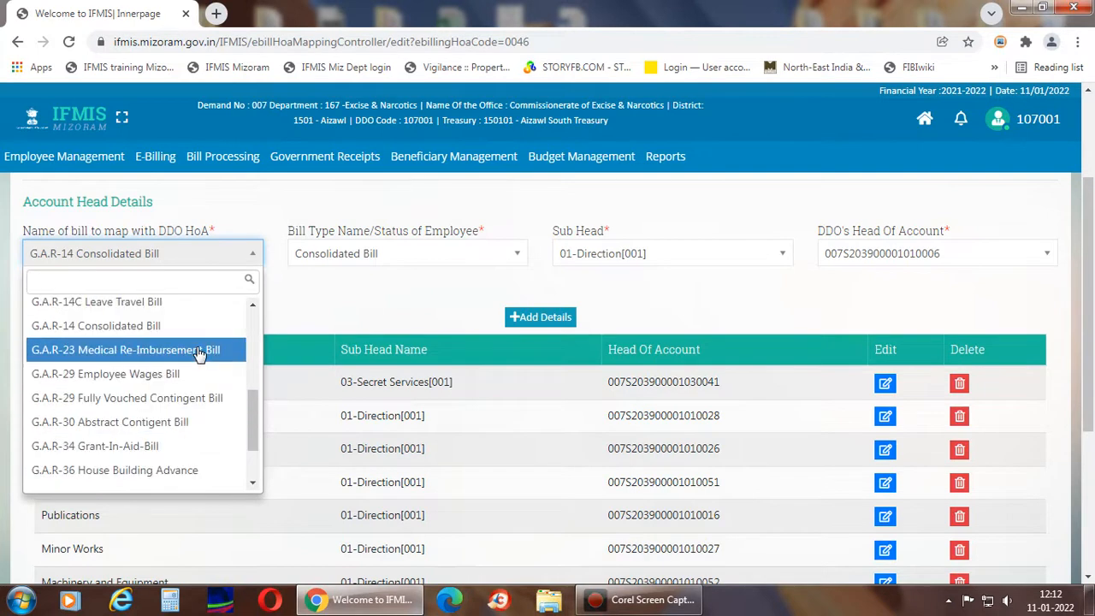
{"action": "left_click_drag", "start_coordinate": [247, 435], "coordinate": [250, 416]}
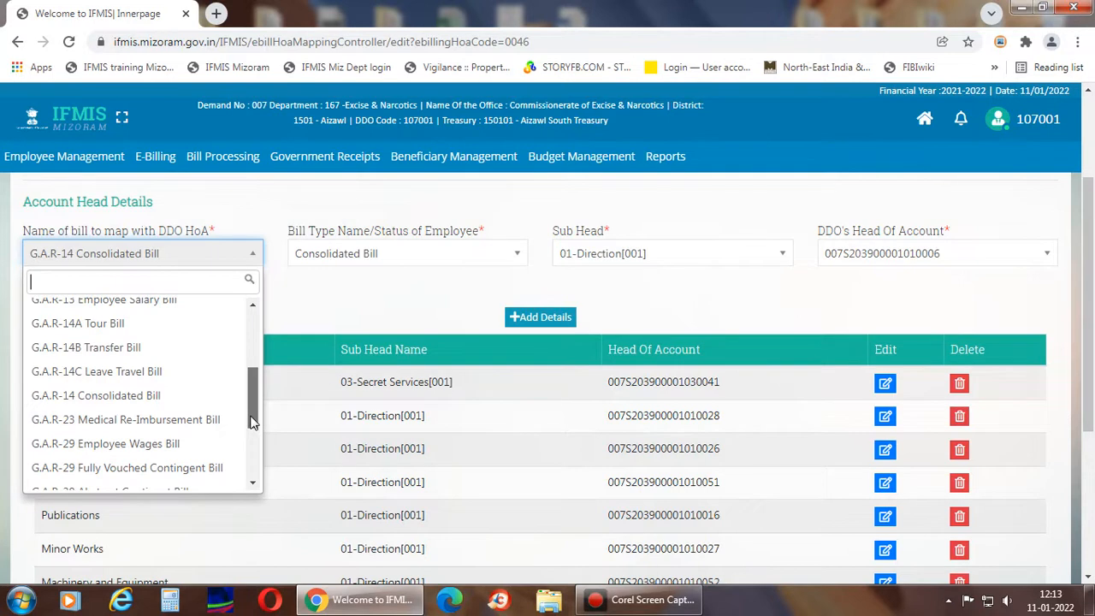
{"action": "left_click", "coordinate": [167, 371]}
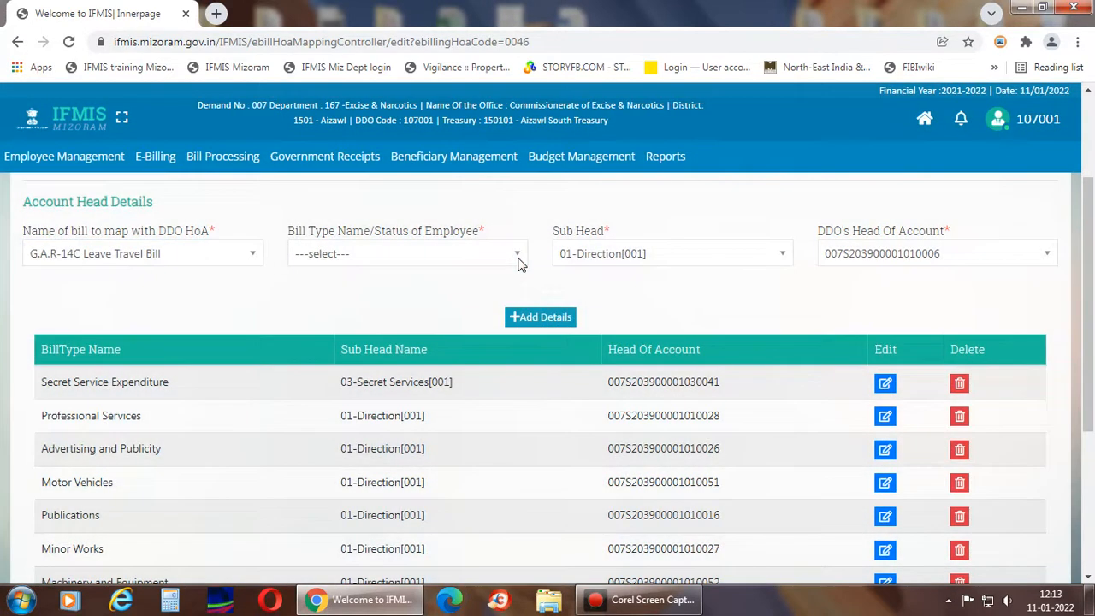
{"action": "left_click", "coordinate": [518, 259]}
{"action": "left_click", "coordinate": [460, 335]}
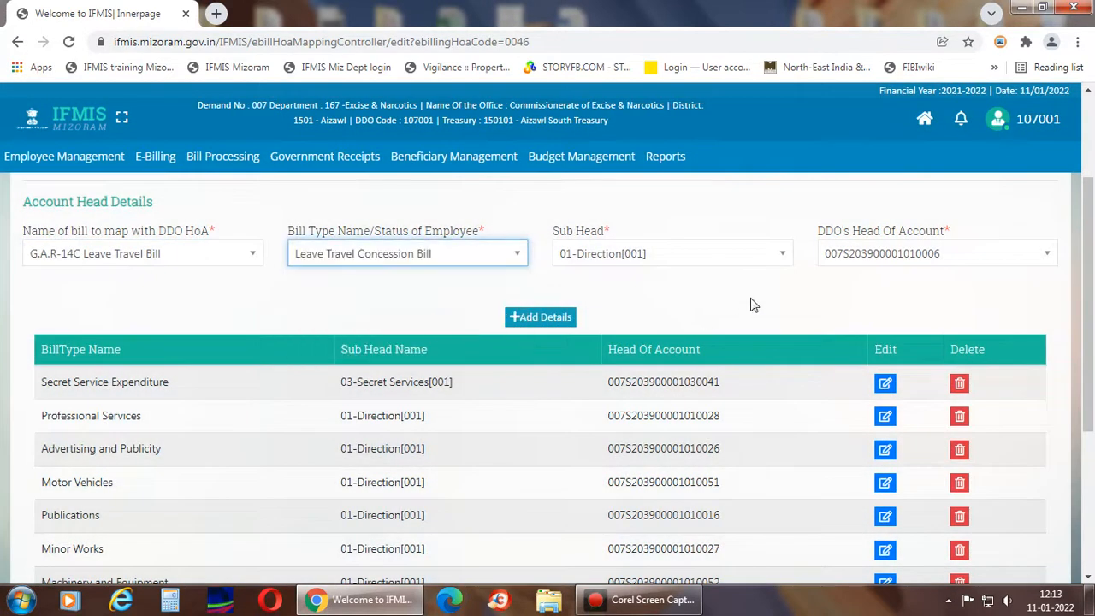
Review the sub head and the DDO's available heads of account for the Leave Travel Concession Bill.
{"action": "left_click", "coordinate": [782, 255]}
{"action": "left_click", "coordinate": [782, 254]}
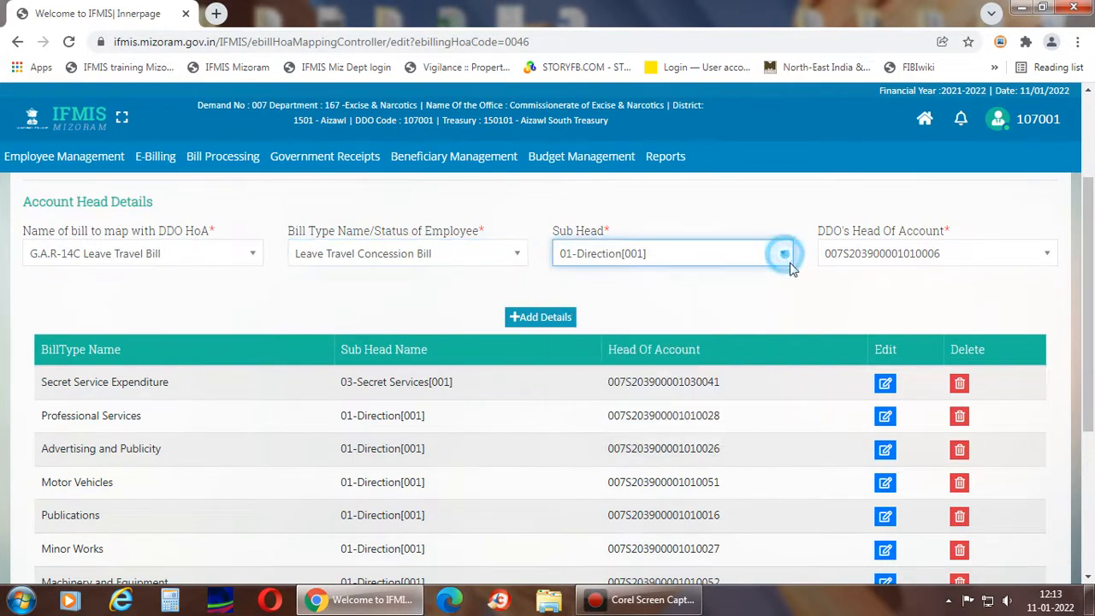
{"action": "left_click", "coordinate": [1050, 255]}
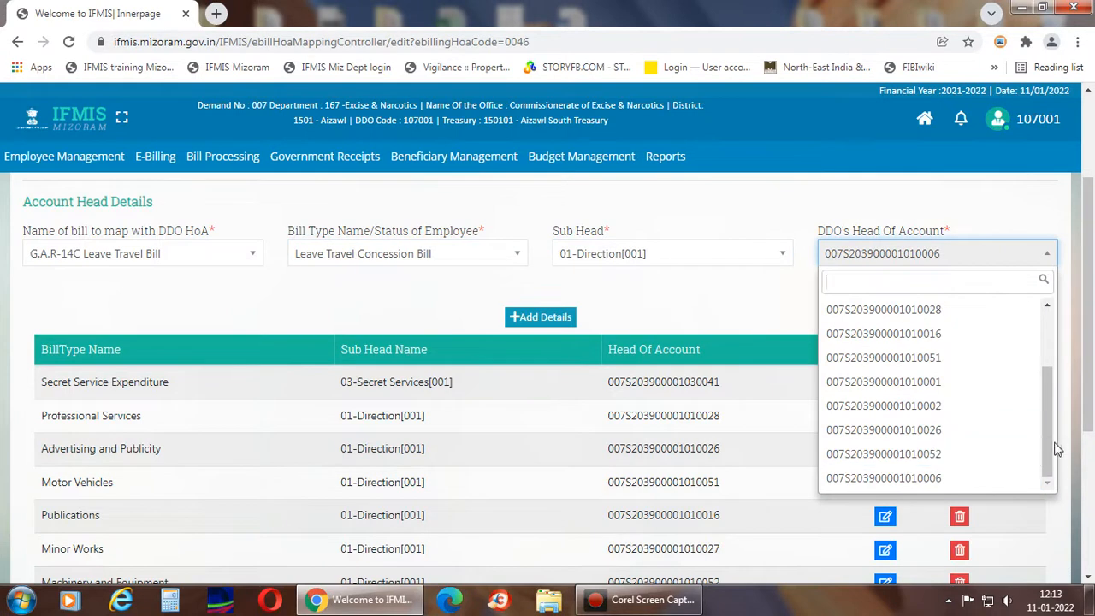
{"action": "left_click_drag", "start_coordinate": [1048, 446], "coordinate": [1069, 489]}
Change the bill to map to G.A.R-14A Tour Bill and set its bill type to Tour Bill.
{"action": "left_click", "coordinate": [249, 255]}
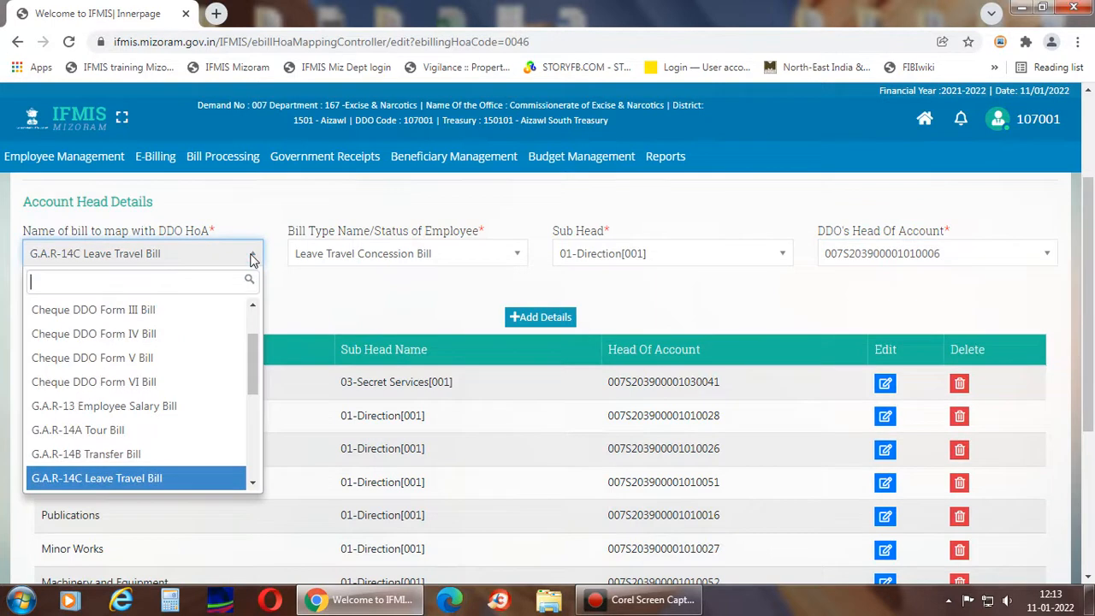
{"action": "left_click", "coordinate": [186, 430]}
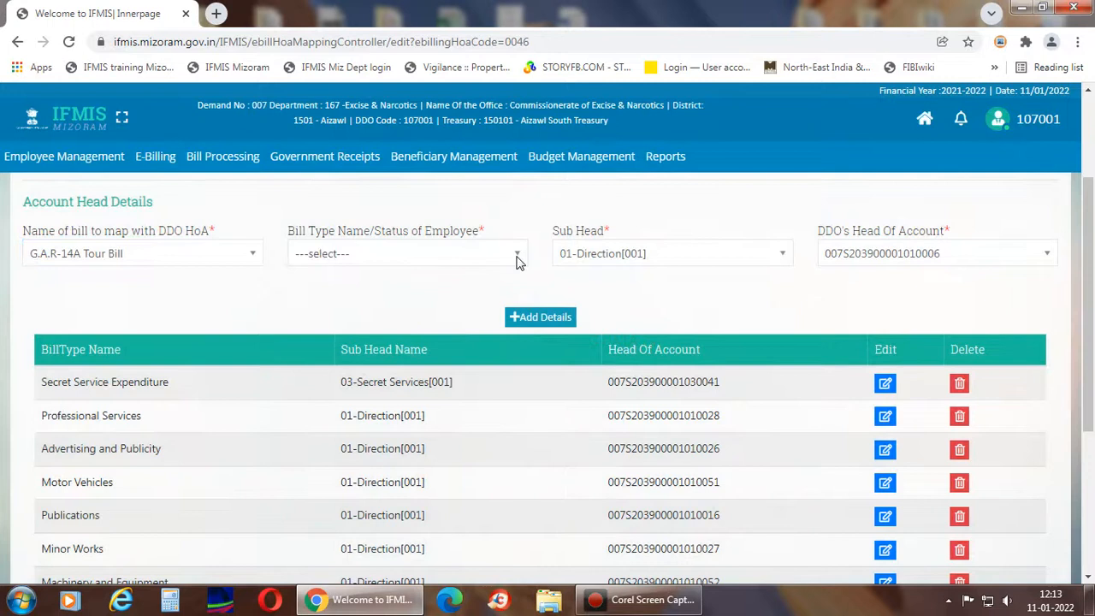
{"action": "left_click", "coordinate": [518, 261]}
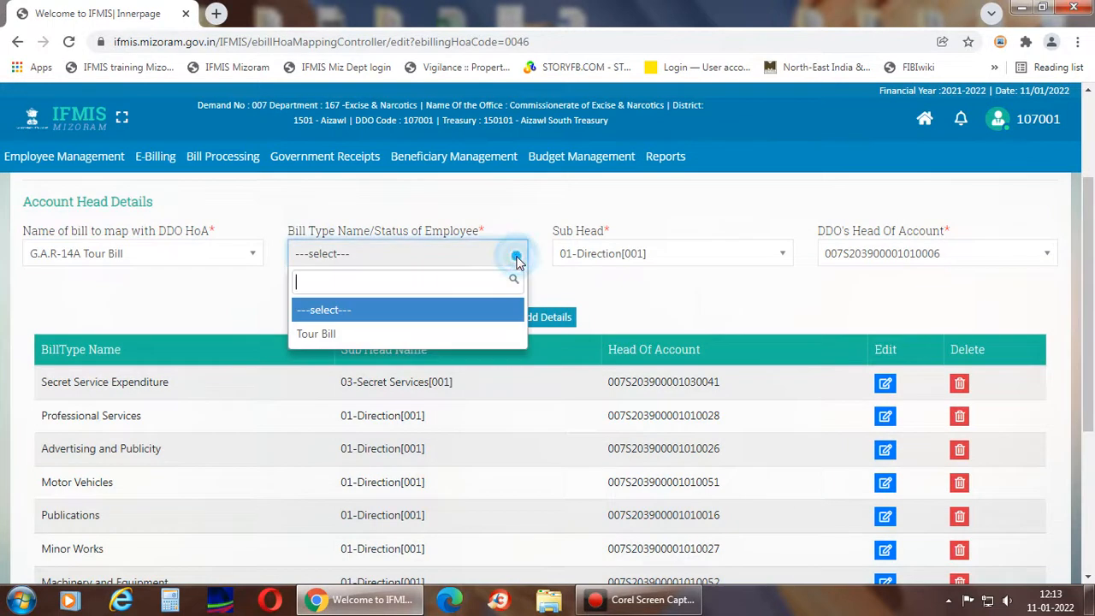
{"action": "left_click", "coordinate": [439, 328]}
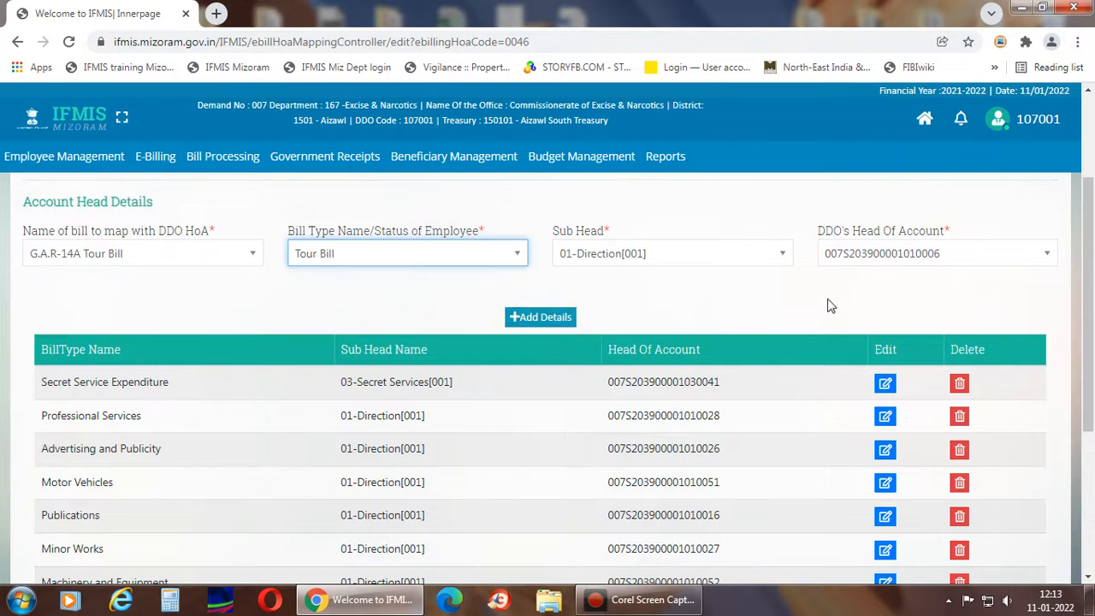
Keep sub head 01-Direction[001] for the tour bill and examine the DDO's heads of account without choosing another.
{"action": "left_click", "coordinate": [784, 255]}
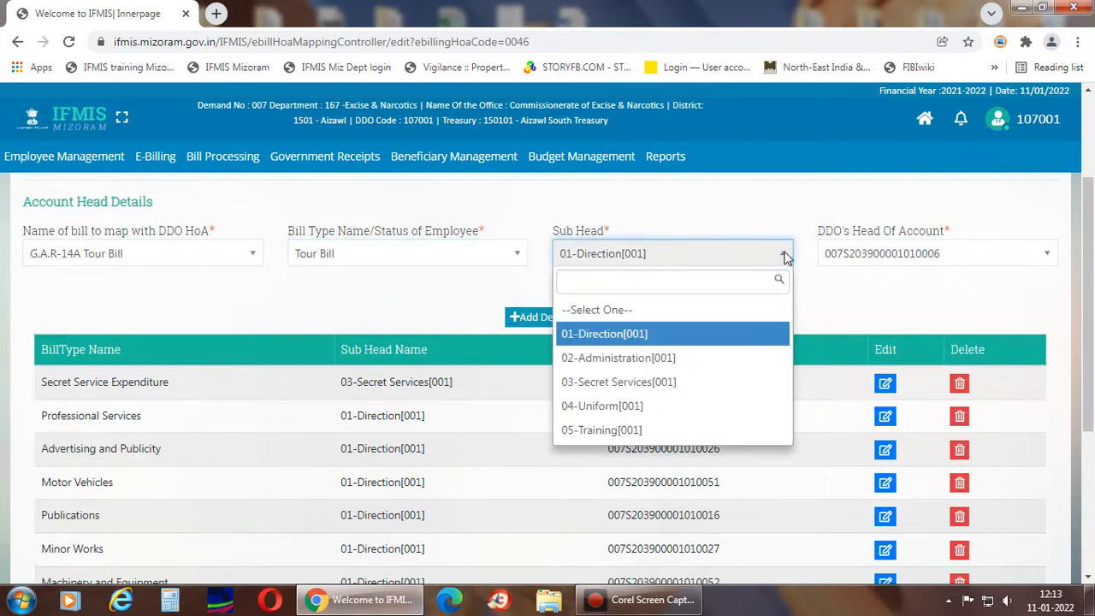
{"action": "left_click", "coordinate": [652, 336]}
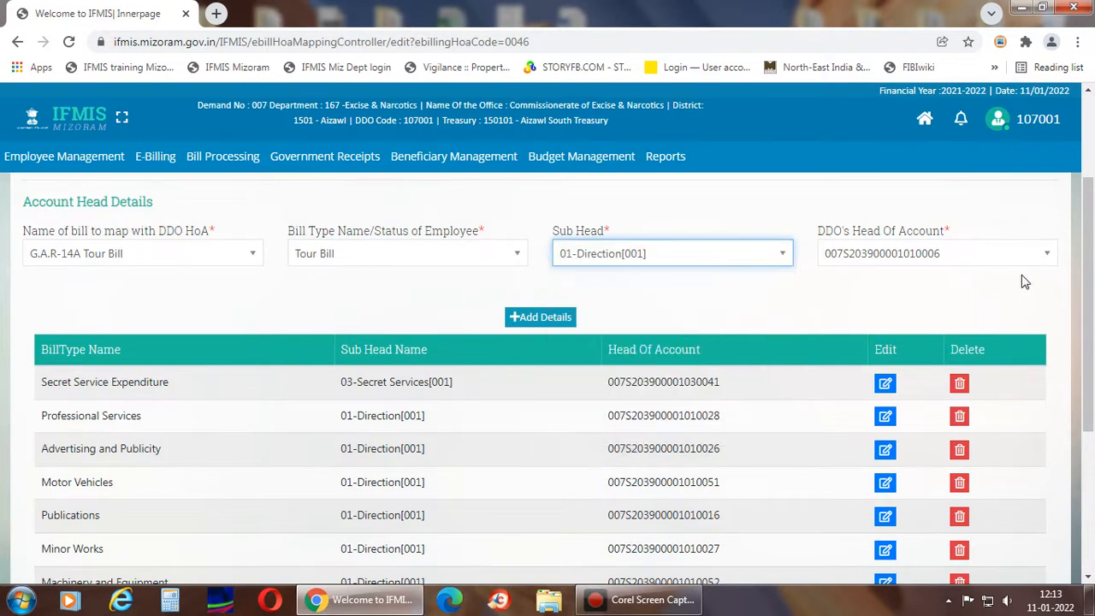
{"action": "left_click", "coordinate": [1047, 257]}
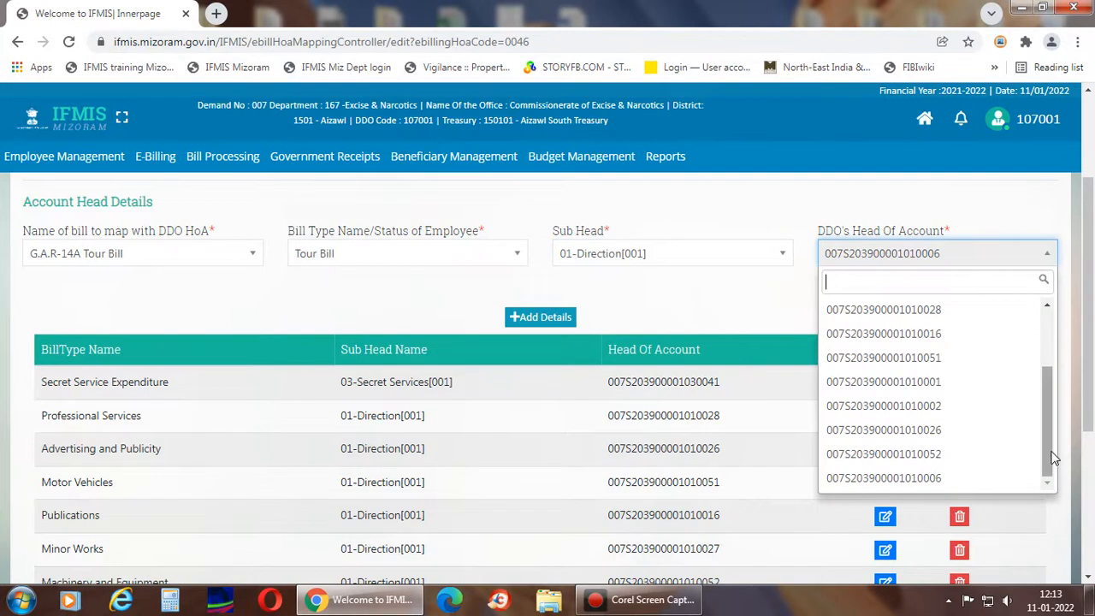
{"action": "left_click_drag", "start_coordinate": [1052, 448], "coordinate": [1067, 373]}
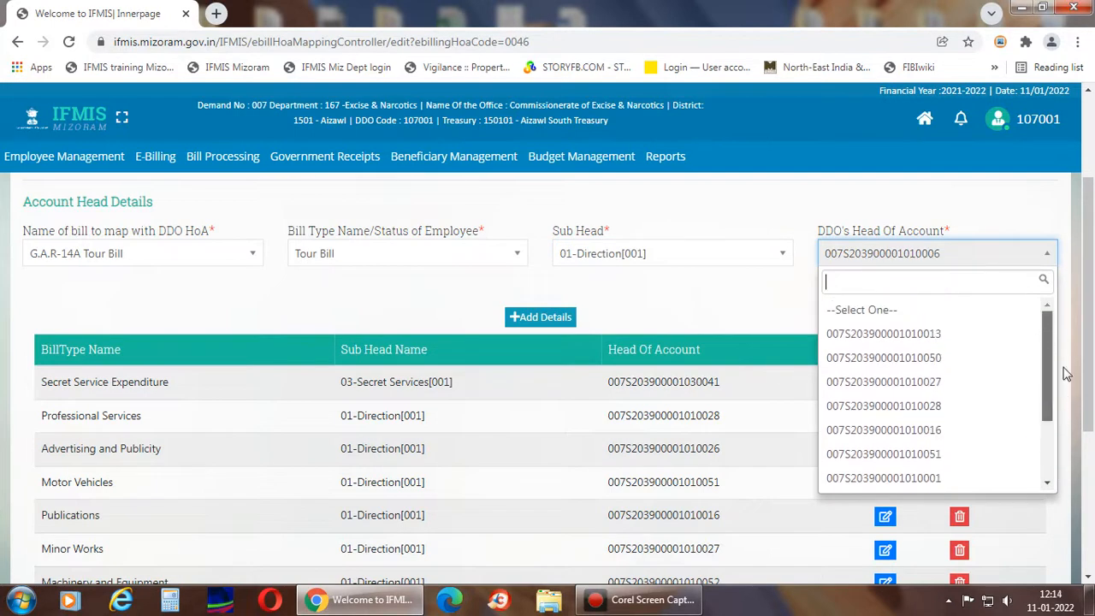
{"action": "left_click_drag", "start_coordinate": [1064, 399], "coordinate": [1066, 448]}
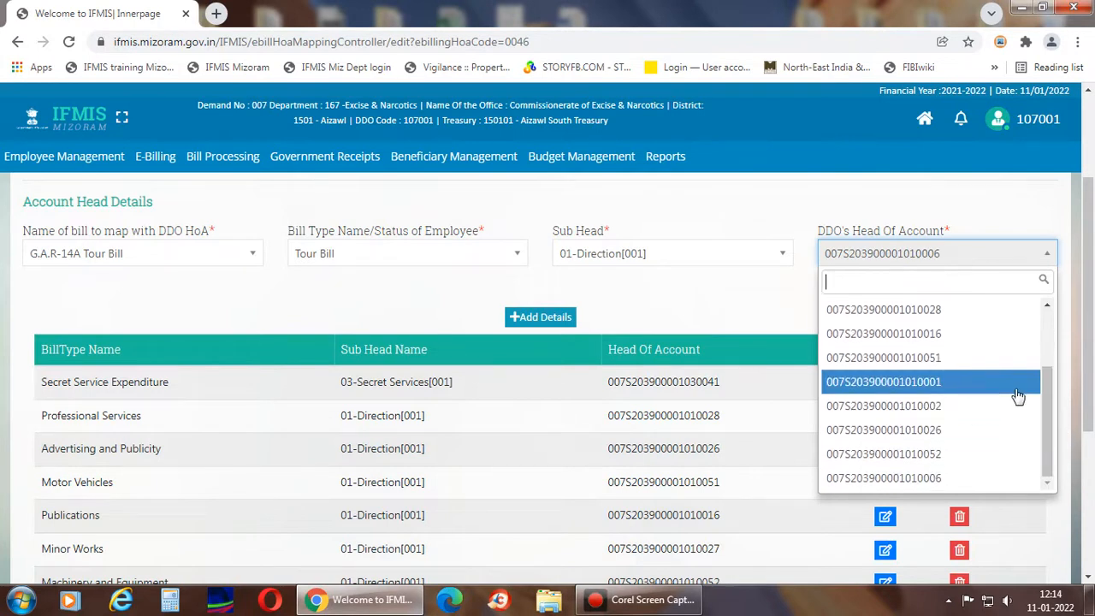
{"action": "left_click_drag", "start_coordinate": [1049, 409], "coordinate": [1052, 444]}
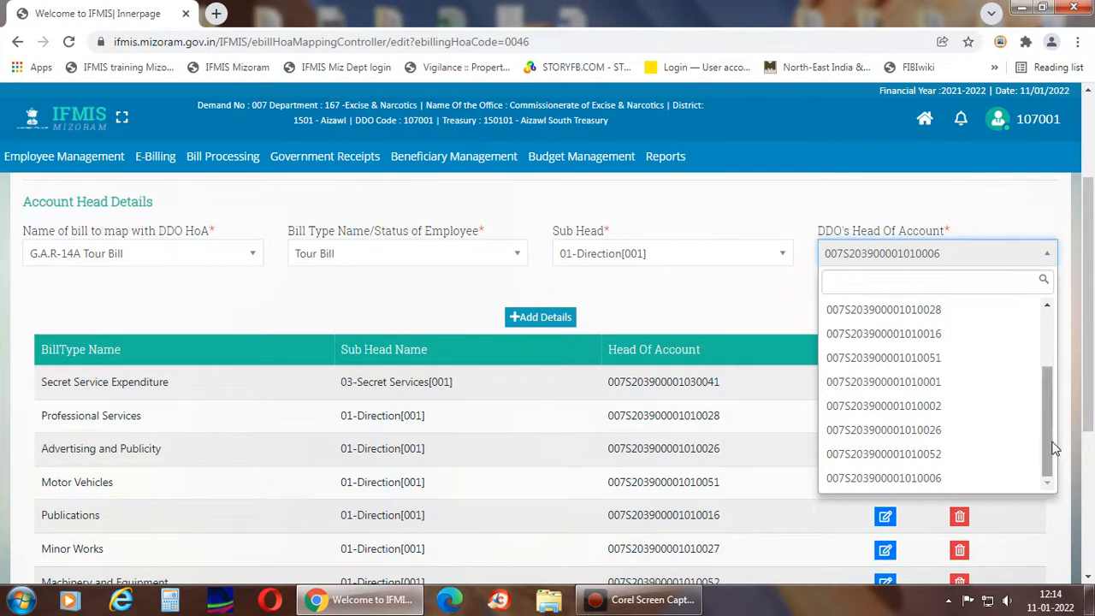
{"action": "scroll", "coordinate": [1049, 436], "scroll_direction": "up", "scroll_amount": 5}
{"action": "left_click", "coordinate": [705, 298]}
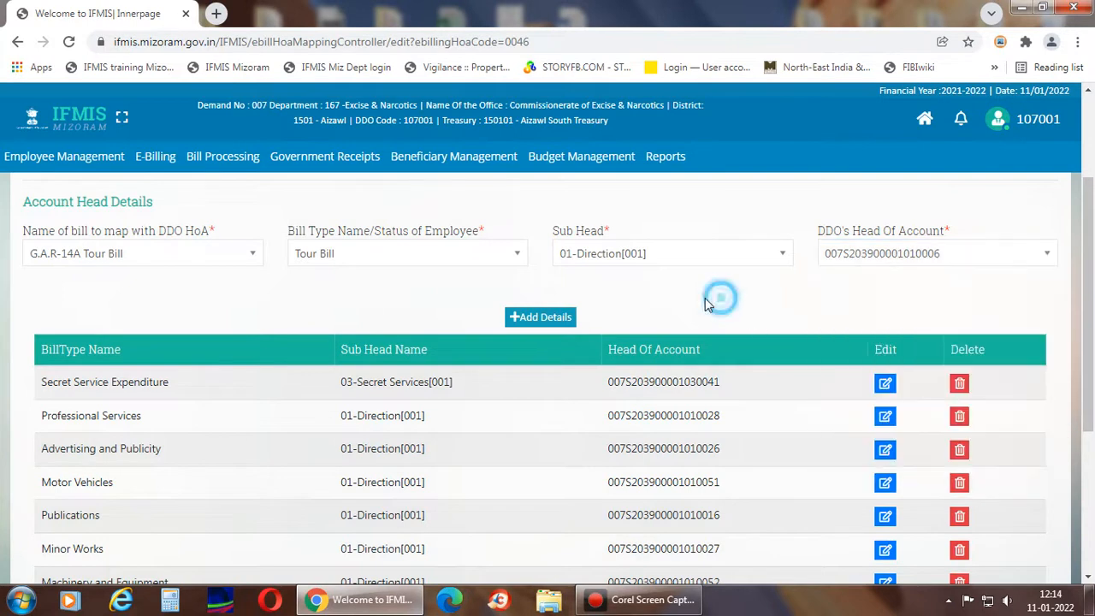
Change the bill to map to G.A.R-14B Transfer Bill and set its bill type to Transfer Bill.
{"action": "left_click", "coordinate": [253, 257]}
{"action": "scroll", "coordinate": [213, 382], "scroll_direction": "down", "scroll_amount": 1}
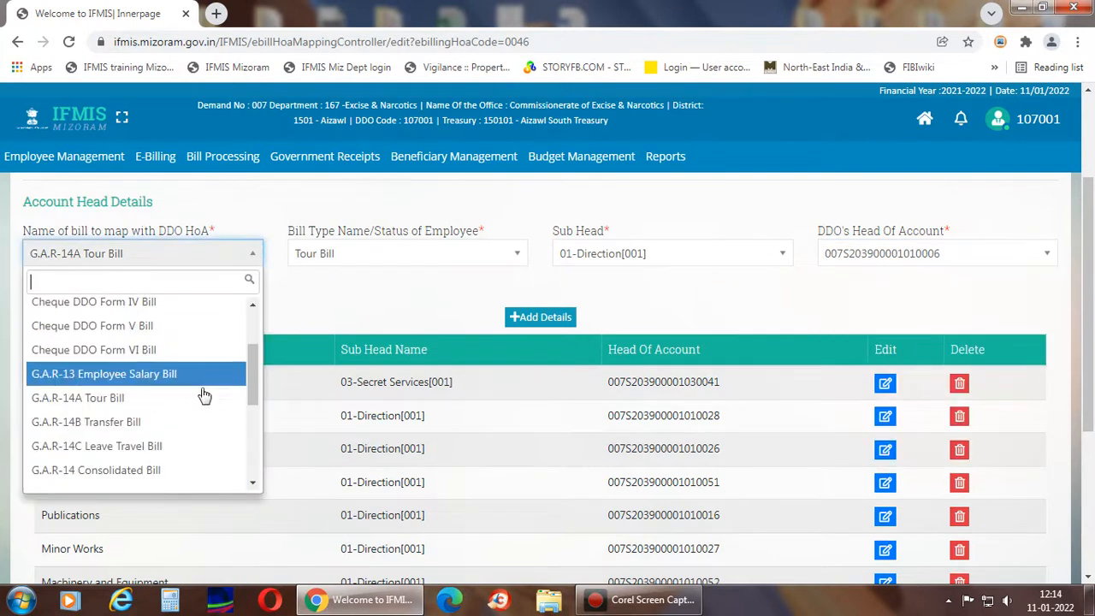
{"action": "left_click", "coordinate": [196, 420]}
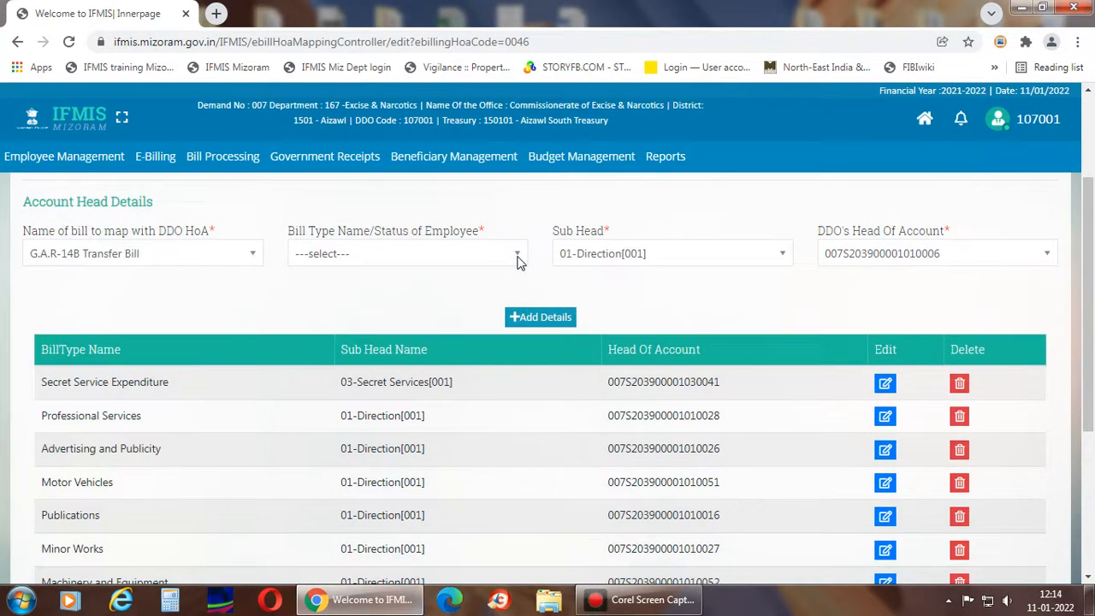
{"action": "left_click", "coordinate": [518, 260]}
{"action": "left_click", "coordinate": [441, 336]}
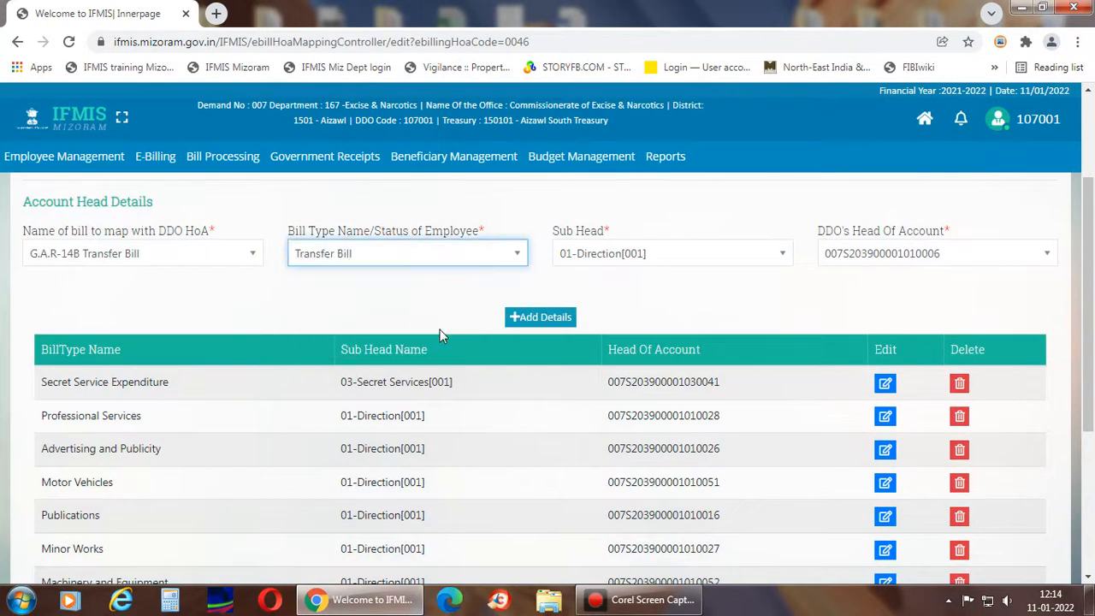
Keep sub head 01-Direction[001] for the transfer bill and look through the DDO's available heads of account.
{"action": "left_click", "coordinate": [783, 259]}
{"action": "left_click", "coordinate": [724, 336]}
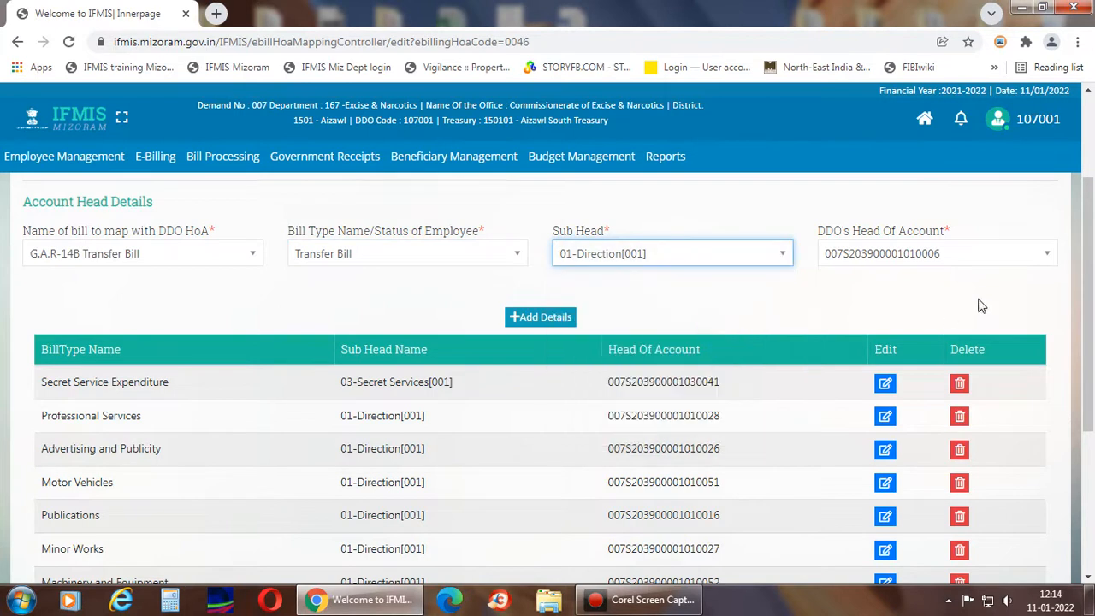
{"action": "left_click", "coordinate": [1047, 260]}
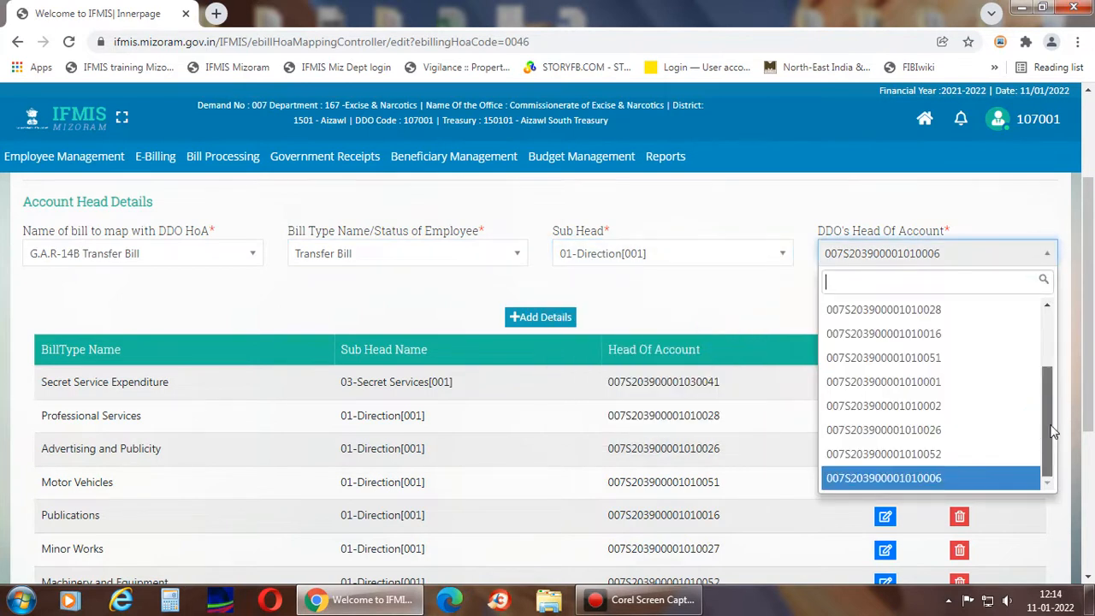
{"action": "left_click_drag", "start_coordinate": [1050, 438], "coordinate": [1065, 368]}
{"action": "left_click", "coordinate": [384, 294]}
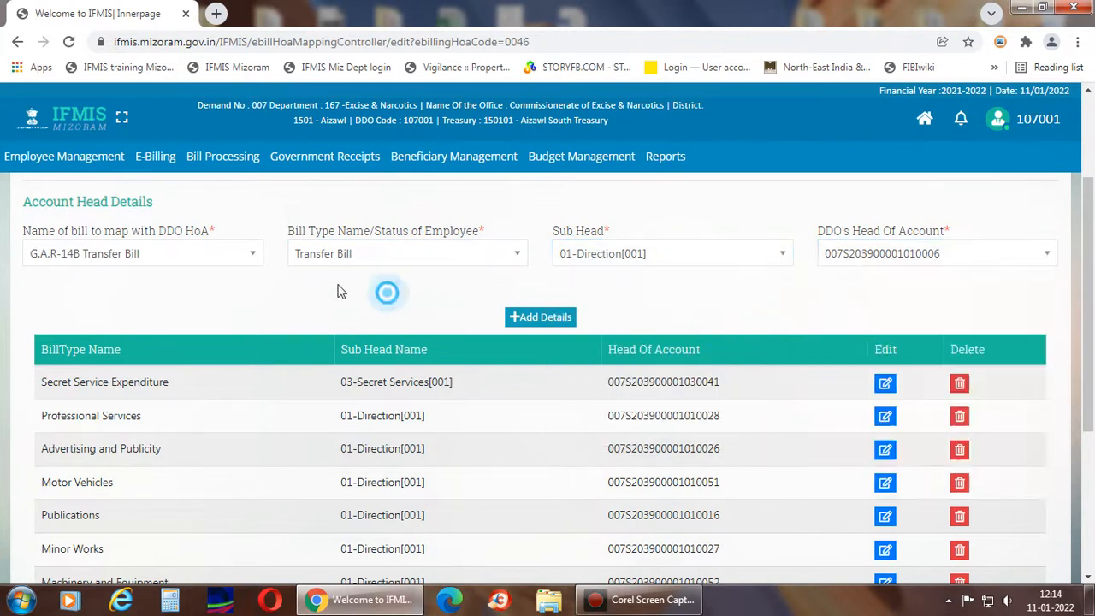
Change the bill to map to G.A.R-14C Leave Travel Bill and check its bill types without choosing one.
{"action": "left_click", "coordinate": [254, 258]}
{"action": "scroll", "coordinate": [210, 395], "scroll_direction": "down", "scroll_amount": 1}
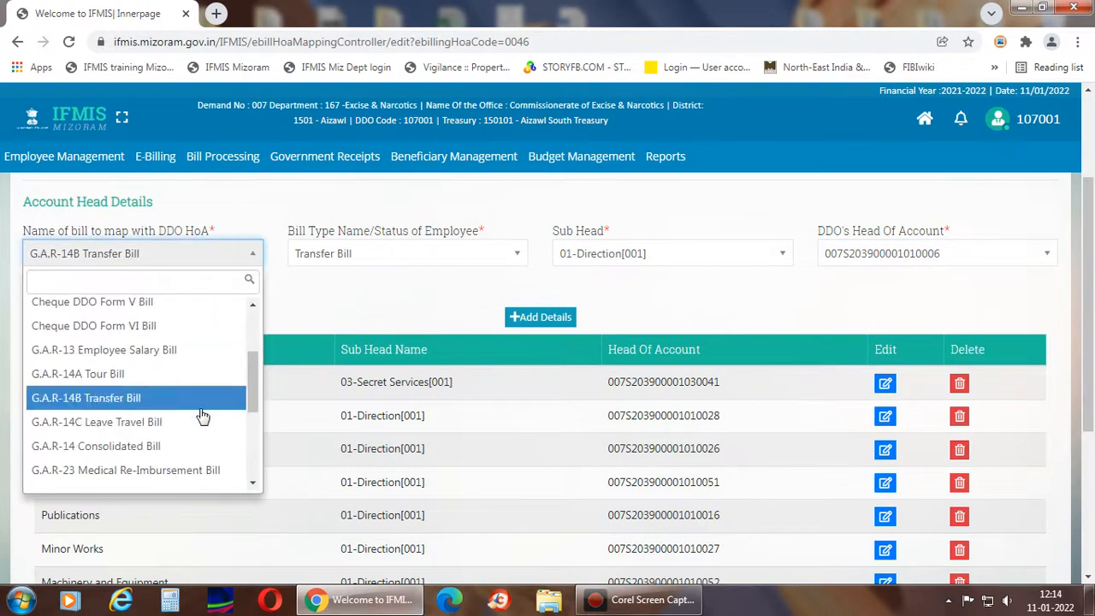
{"action": "left_click", "coordinate": [192, 425]}
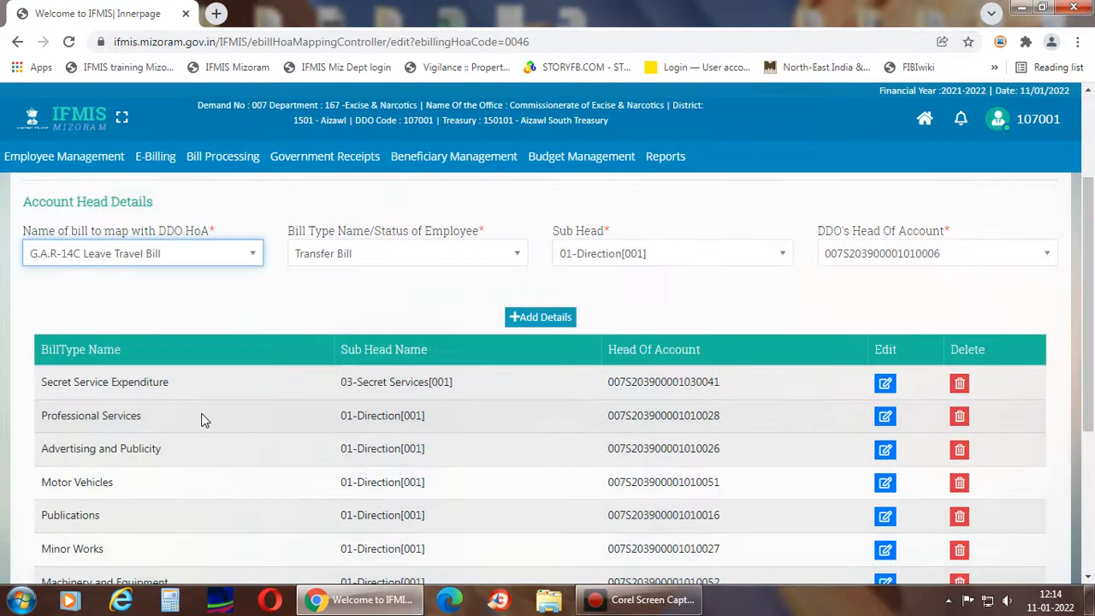
{"action": "left_click", "coordinate": [517, 262]}
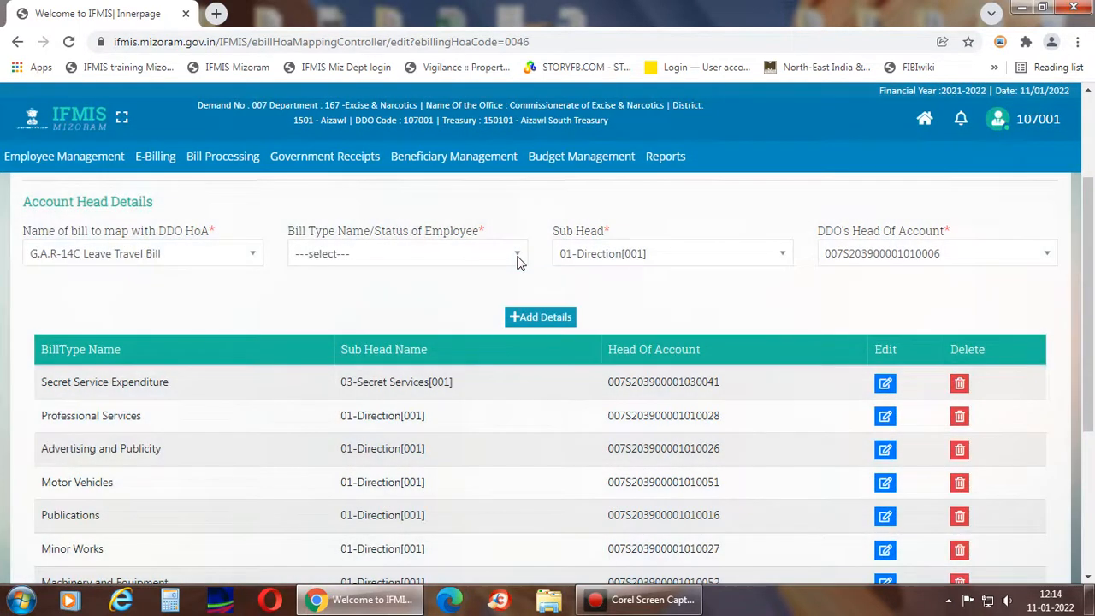
{"action": "left_click", "coordinate": [517, 257]}
{"action": "left_click", "coordinate": [517, 254]}
Switch the bill to map to G.A.R-14 Consolidated Bill and choose Consolidated Bill as its bill type.
{"action": "left_click", "coordinate": [251, 253]}
{"action": "scroll", "coordinate": [176, 402], "scroll_direction": "down", "scroll_amount": 1}
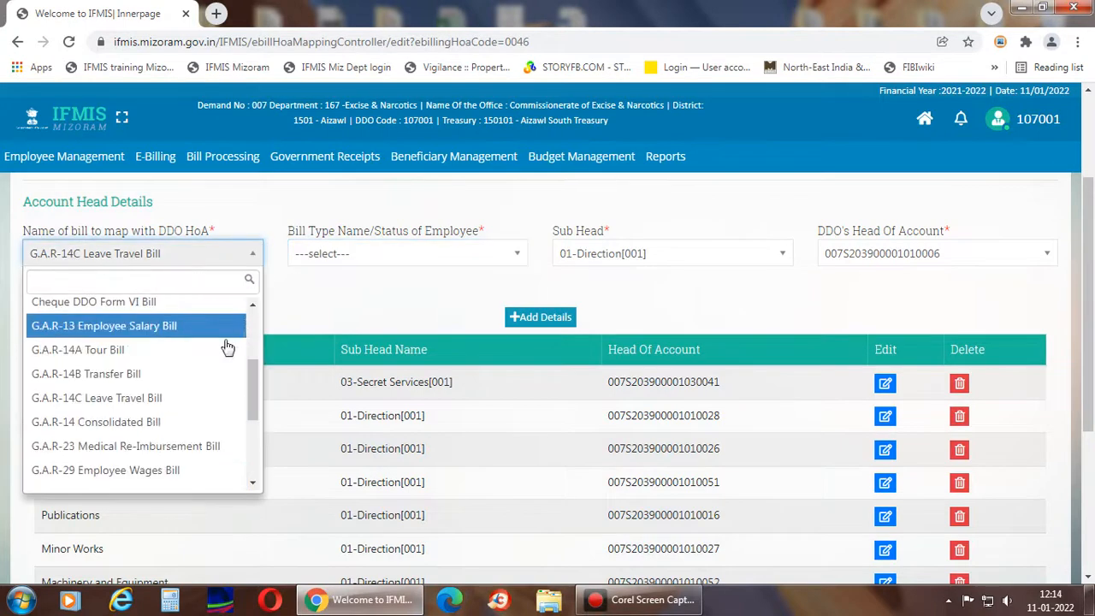
{"action": "left_click", "coordinate": [175, 421]}
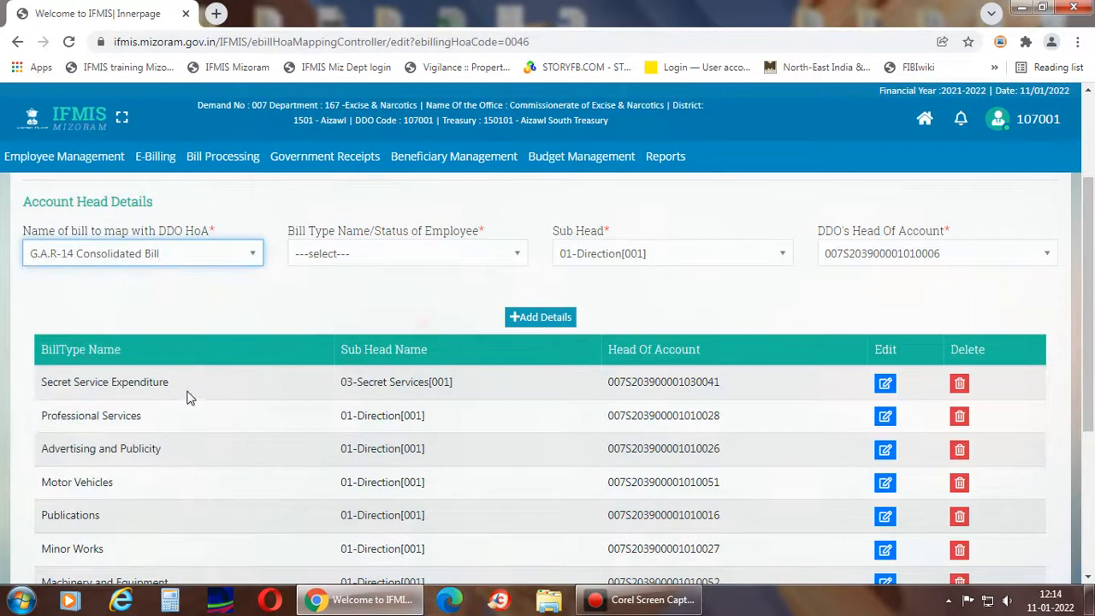
{"action": "left_click", "coordinate": [519, 255]}
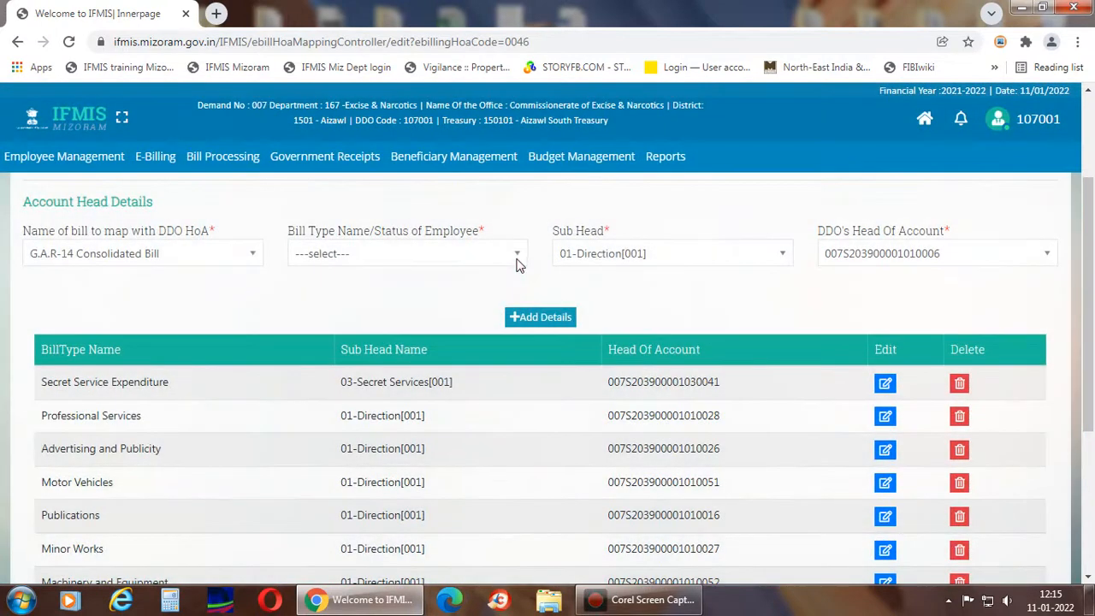
{"action": "left_click", "coordinate": [519, 256]}
{"action": "left_click", "coordinate": [455, 337]}
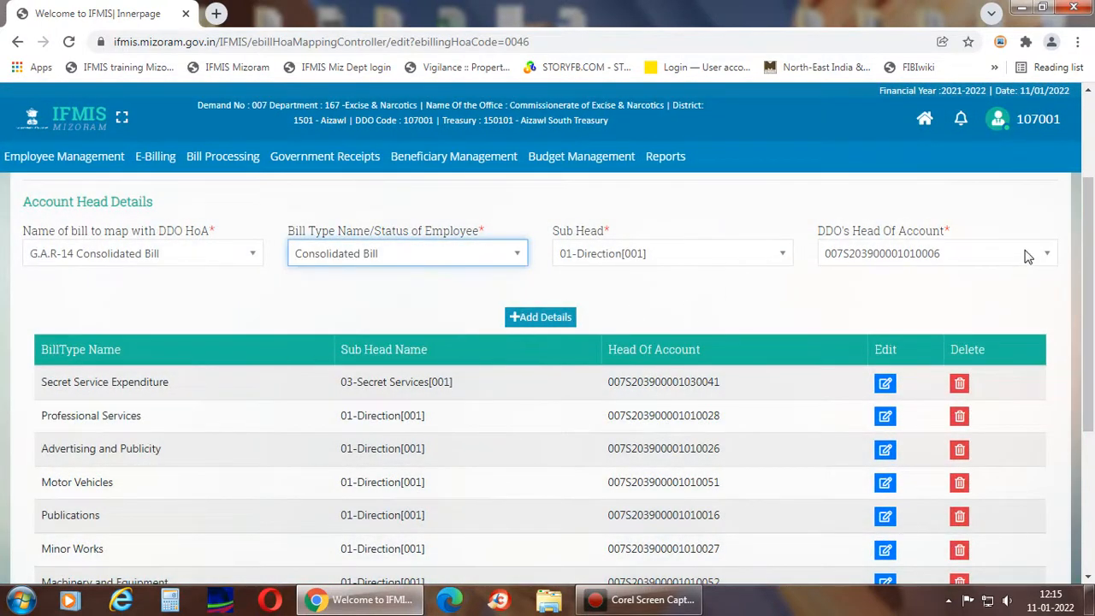
Keep sub head 01-Direction[001] for the consolidated bill and review the DDO's heads of account without changing the selection.
{"action": "left_click", "coordinate": [781, 255]}
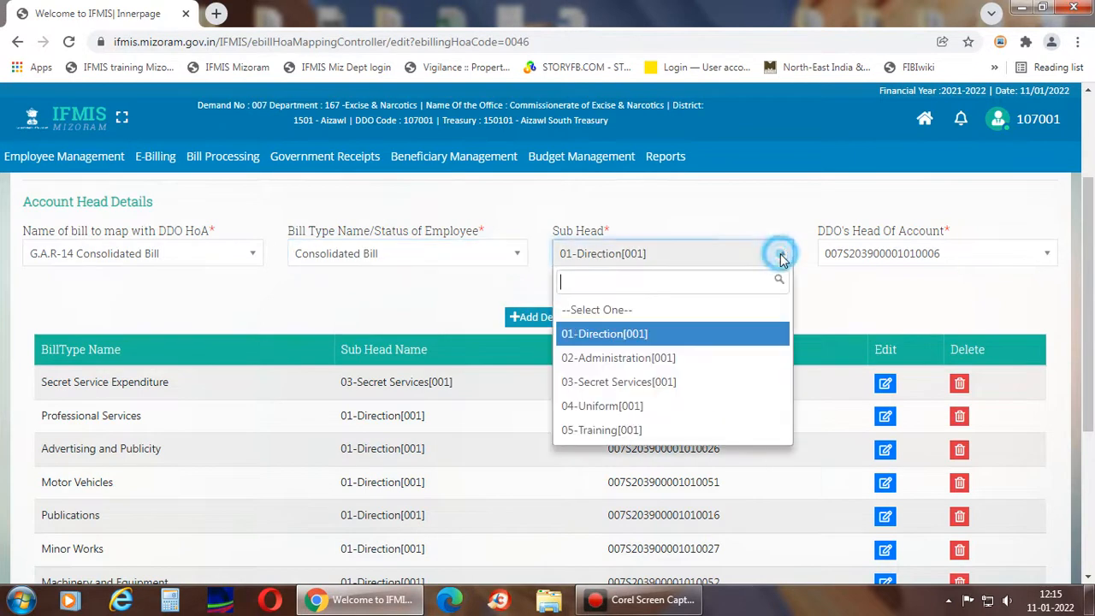
{"action": "left_click", "coordinate": [667, 330]}
{"action": "left_click", "coordinate": [1051, 257]}
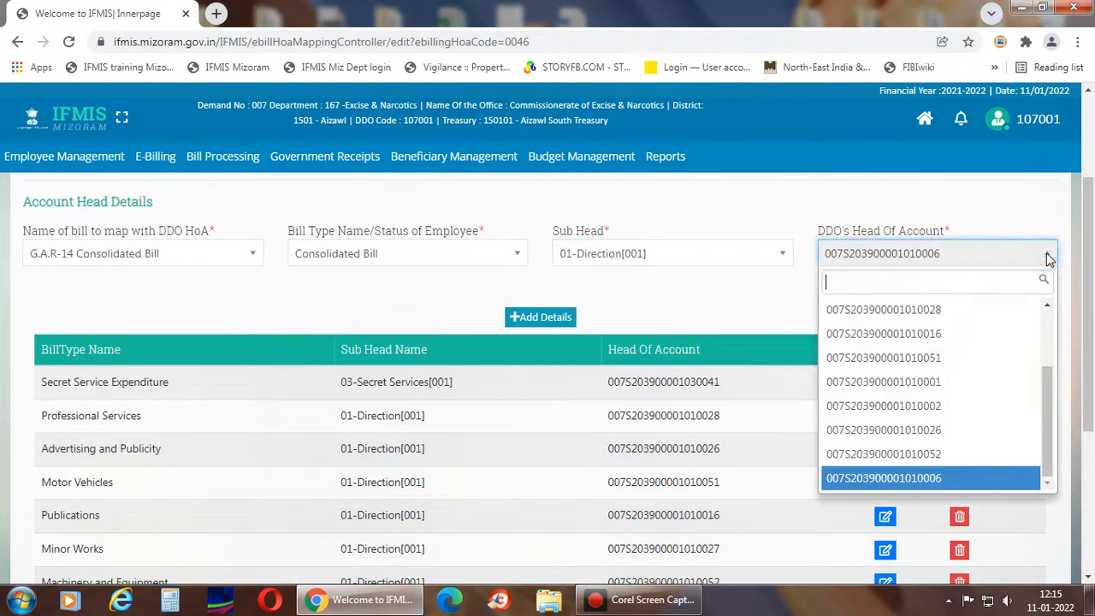
{"action": "left_click_drag", "start_coordinate": [1049, 441], "coordinate": [1059, 361]}
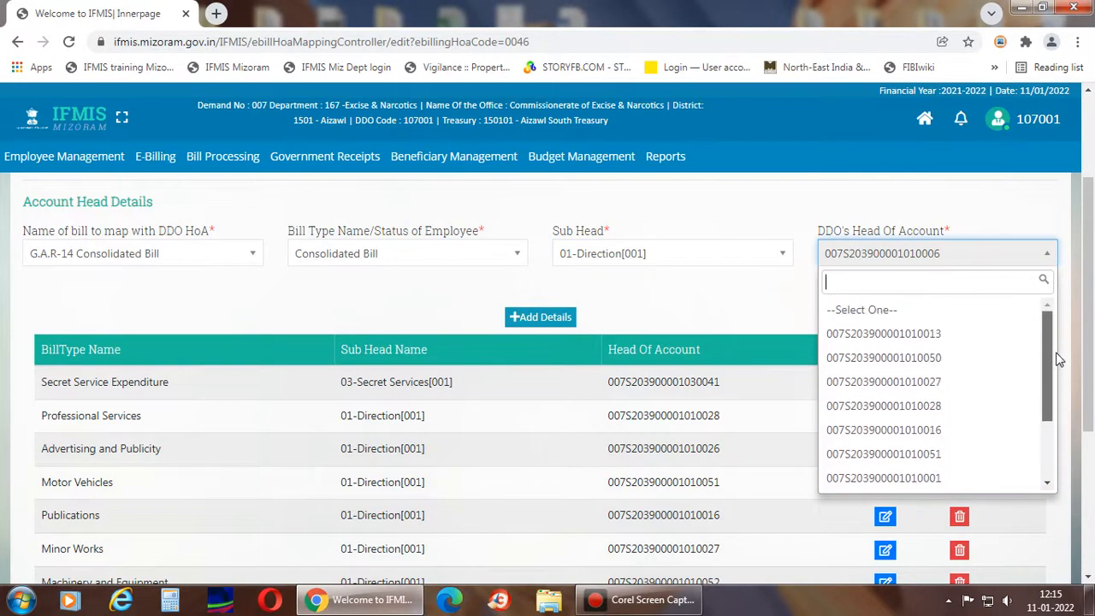
{"action": "left_click_drag", "start_coordinate": [1057, 355], "coordinate": [1059, 304]}
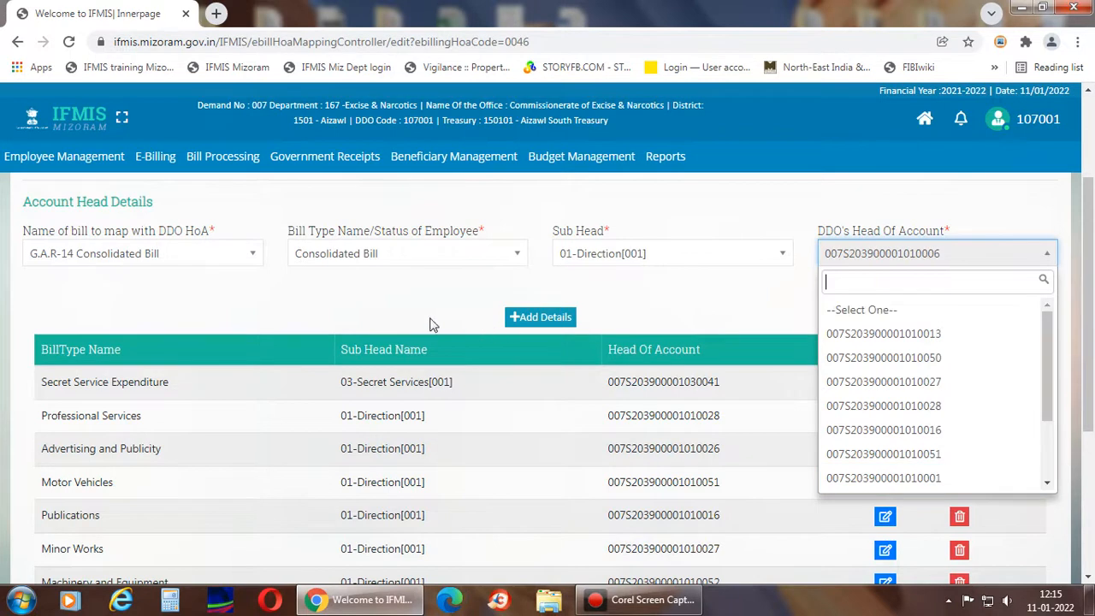
{"action": "left_click", "coordinate": [387, 306]}
Switch the bill to map to G.A.R-29 Fully Vouched Contingent Bill and choose Domestic Travel Expenses CSS as its bill type.
{"action": "left_click", "coordinate": [257, 255]}
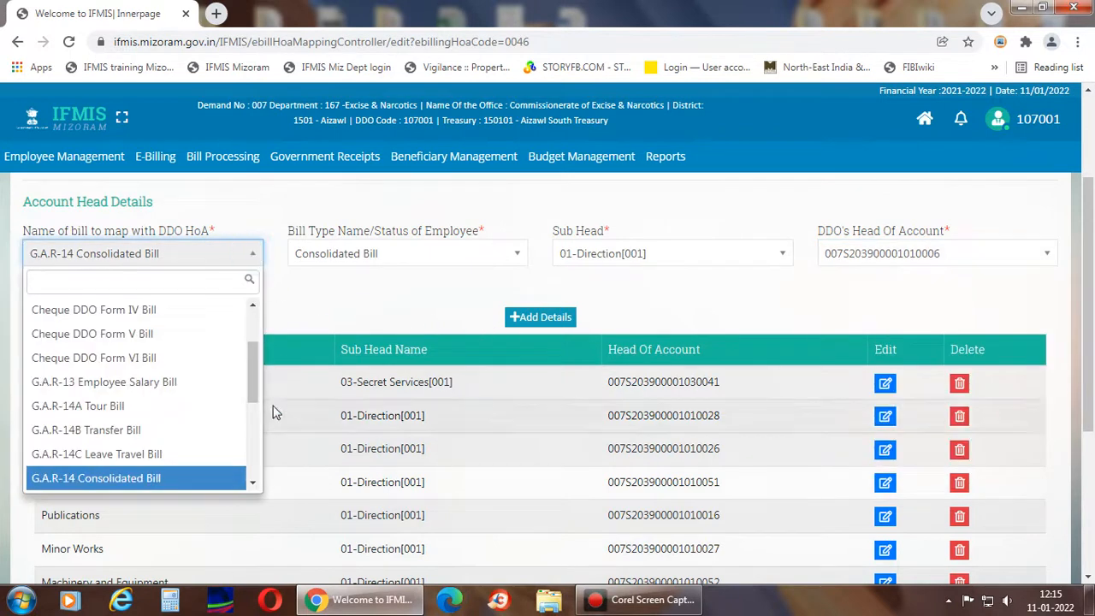
{"action": "left_click_drag", "start_coordinate": [254, 392], "coordinate": [268, 436]}
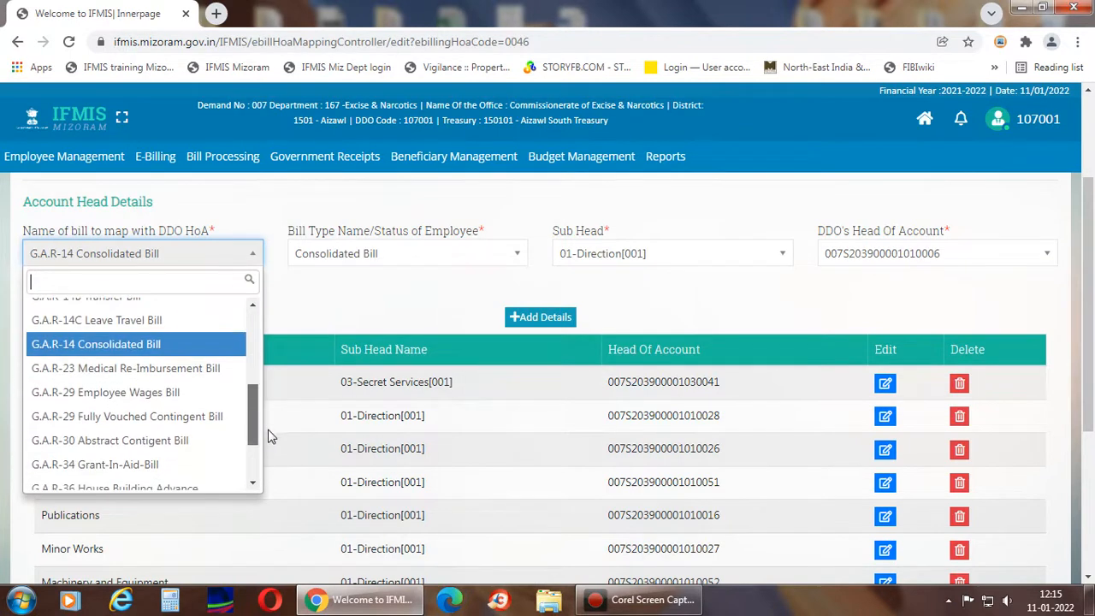
{"action": "left_click", "coordinate": [195, 418]}
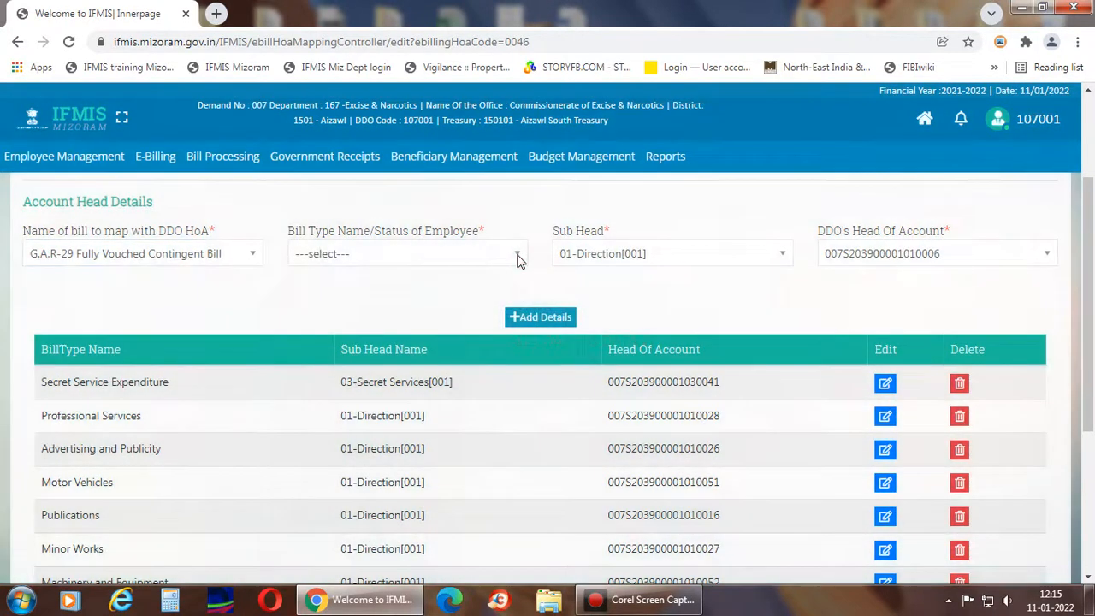
{"action": "left_click", "coordinate": [518, 256]}
{"action": "type", "text": "t"}
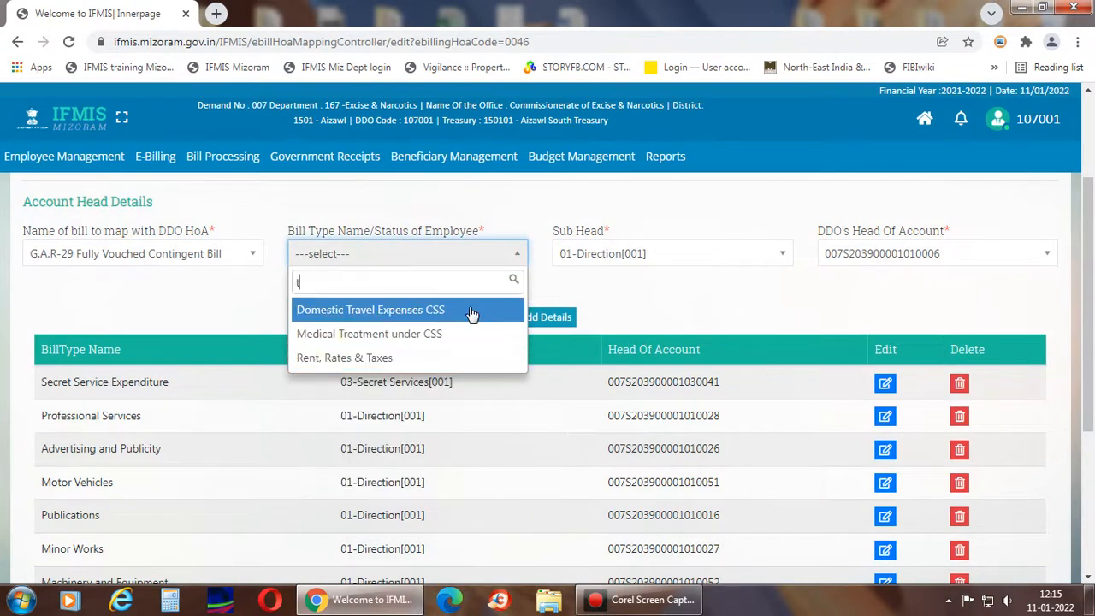
{"action": "left_click", "coordinate": [470, 314]}
Keep sub head 01-Direction[001] for the fully vouched contingent bill and review the DDO's heads of account without changing the selection.
{"action": "left_click", "coordinate": [785, 257]}
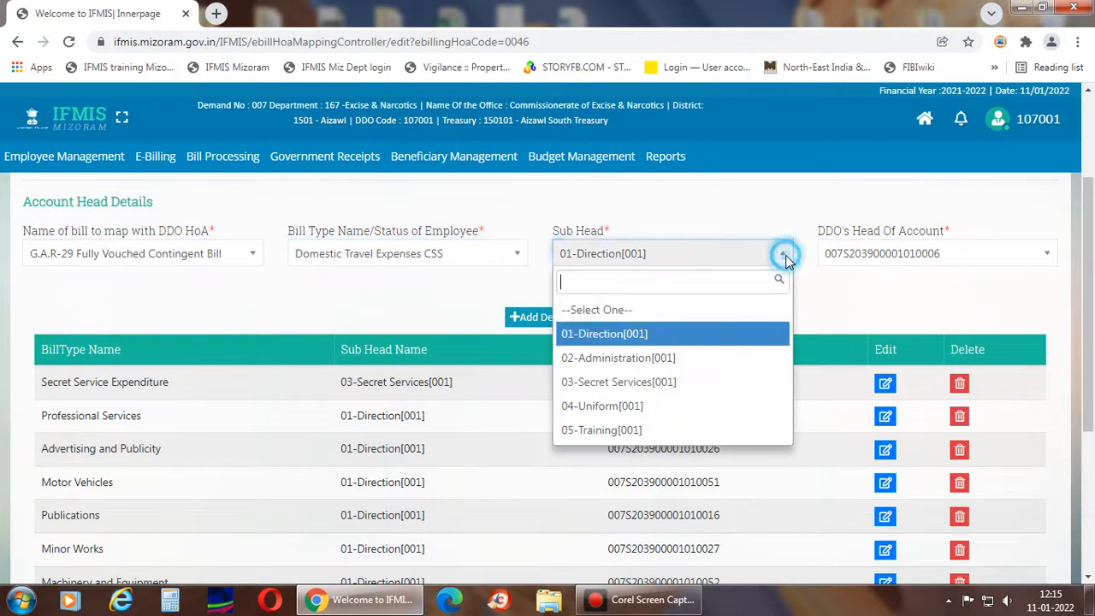
{"action": "left_click", "coordinate": [684, 335]}
{"action": "left_click", "coordinate": [1049, 257]}
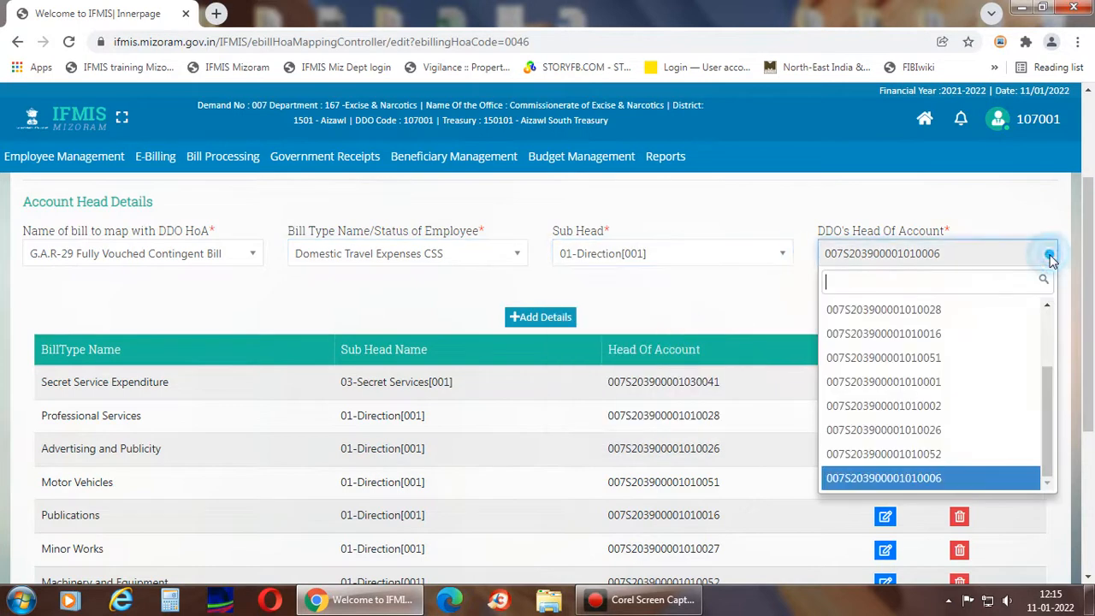
{"action": "left_click_drag", "start_coordinate": [1048, 437], "coordinate": [1057, 499]}
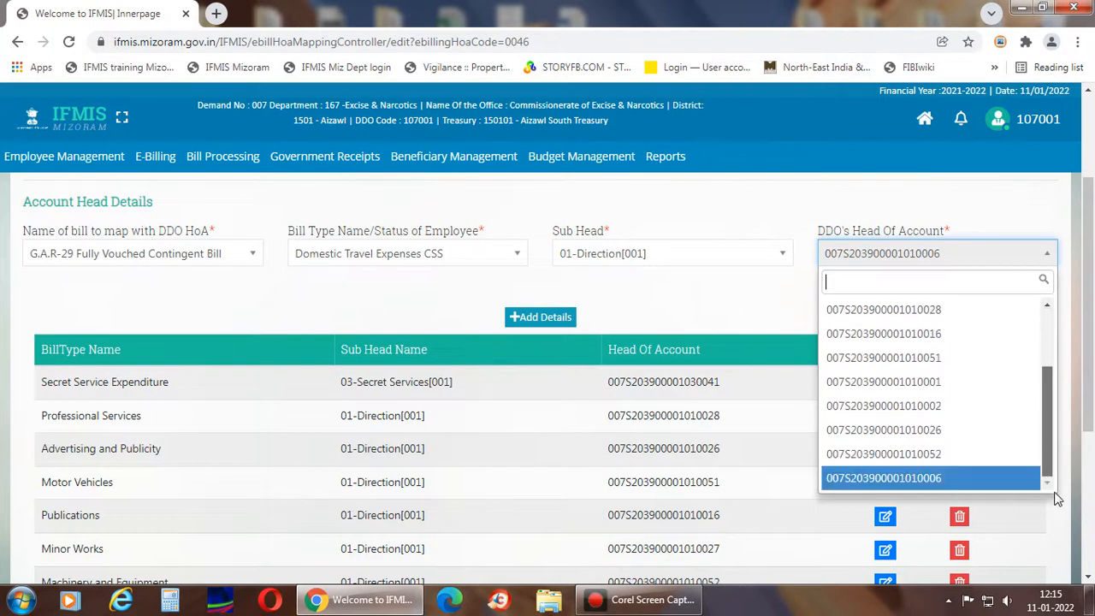
{"action": "left_click", "coordinate": [694, 295]}
Change the bill to map to T.R-37B DCRG Bill and check its bill types without choosing one.
{"action": "left_click", "coordinate": [254, 256]}
{"action": "left_click_drag", "start_coordinate": [254, 405], "coordinate": [263, 439]}
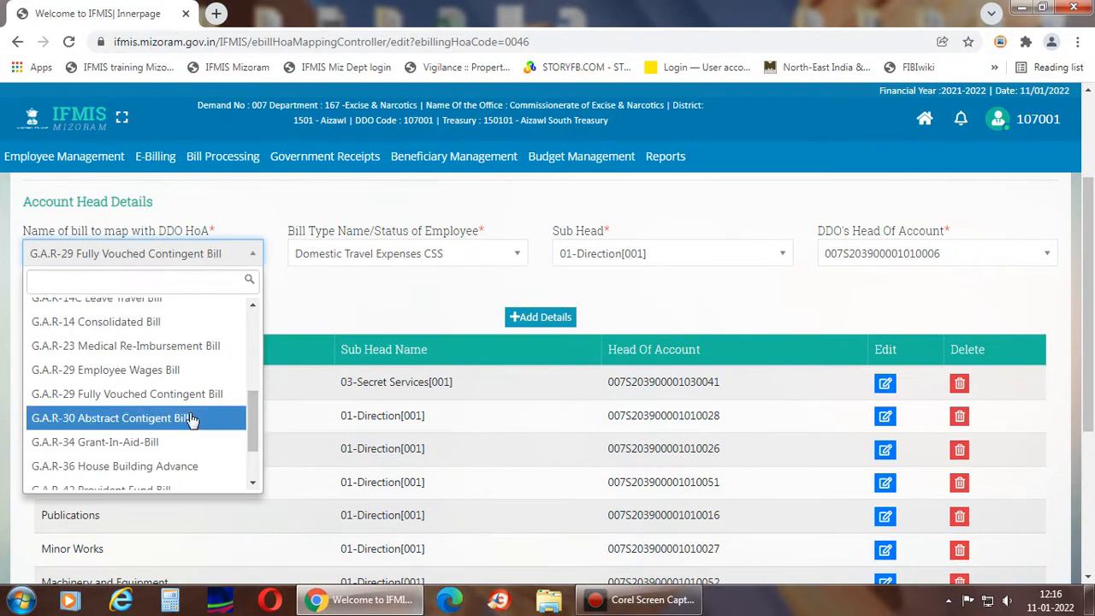
{"action": "left_click_drag", "start_coordinate": [254, 436], "coordinate": [259, 476]}
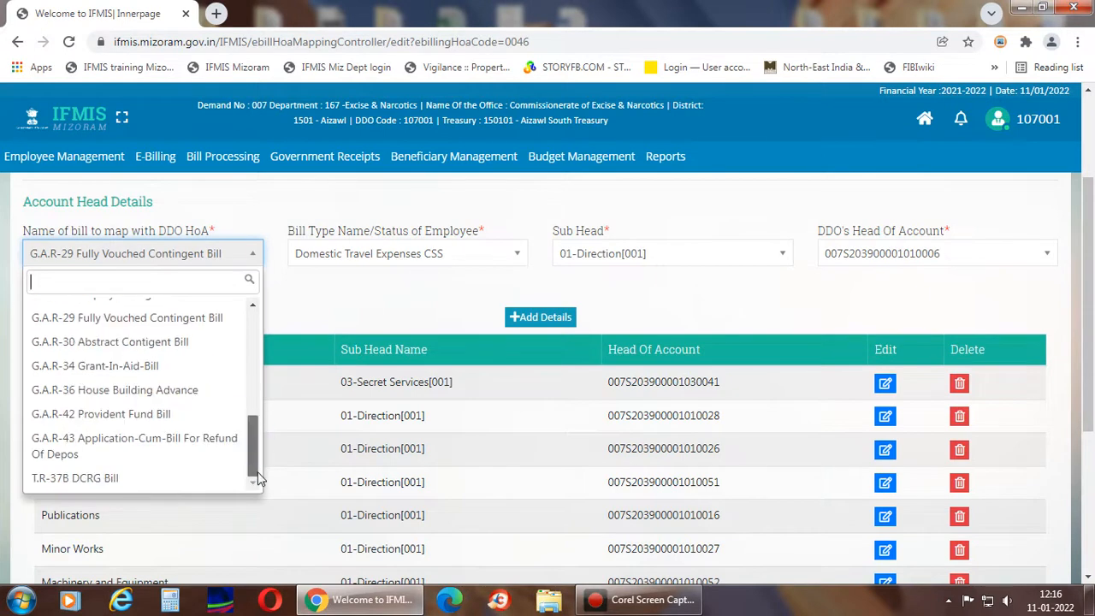
{"action": "left_click", "coordinate": [169, 479]}
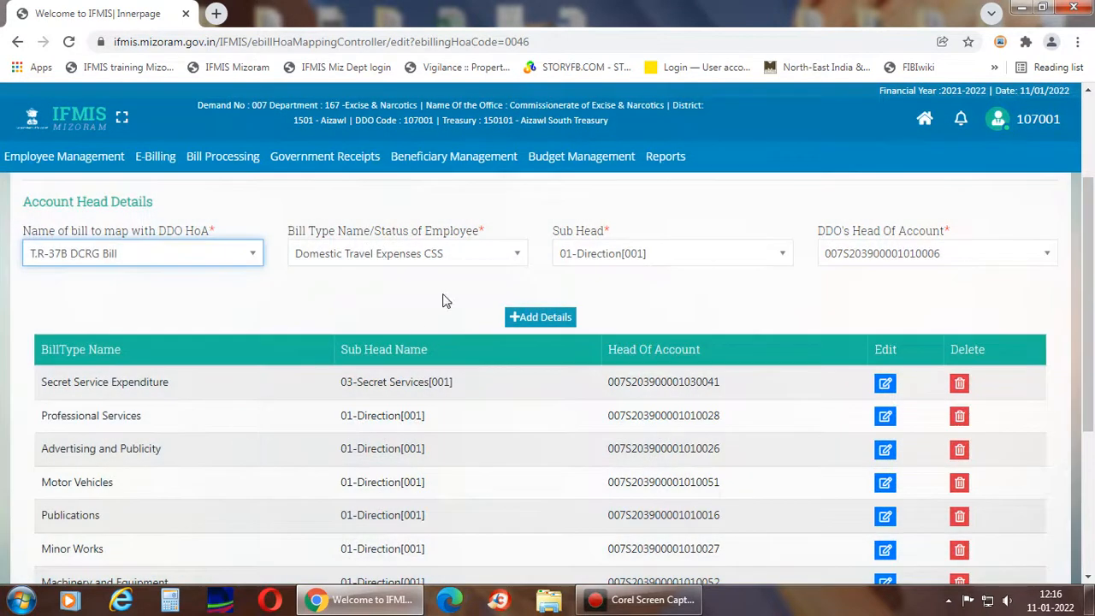
{"action": "left_click", "coordinate": [515, 253]}
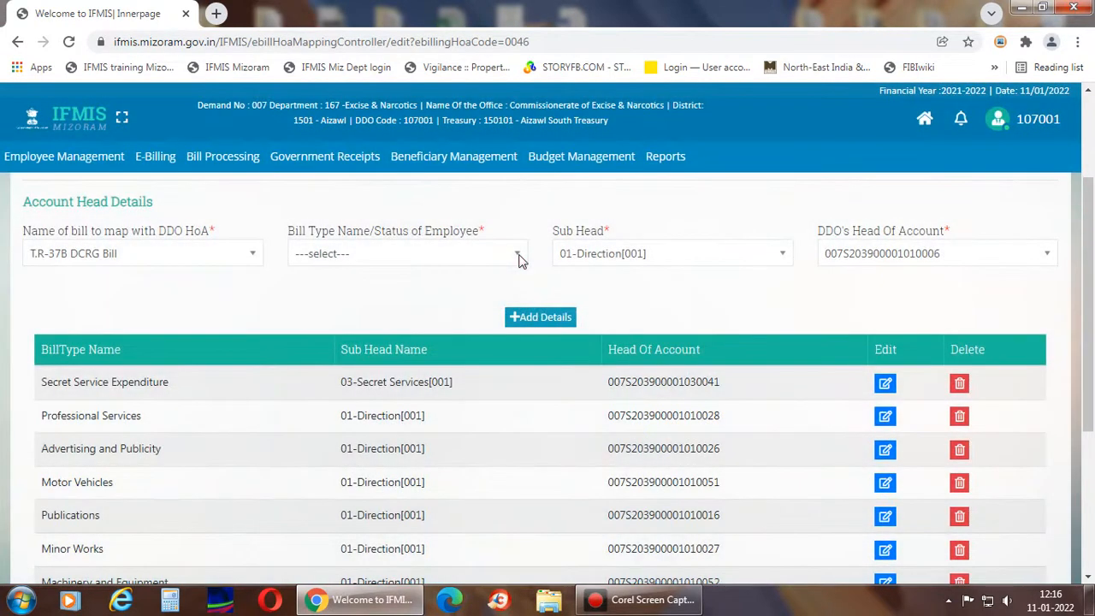
{"action": "left_click", "coordinate": [521, 261]}
{"action": "left_click", "coordinate": [261, 327]}
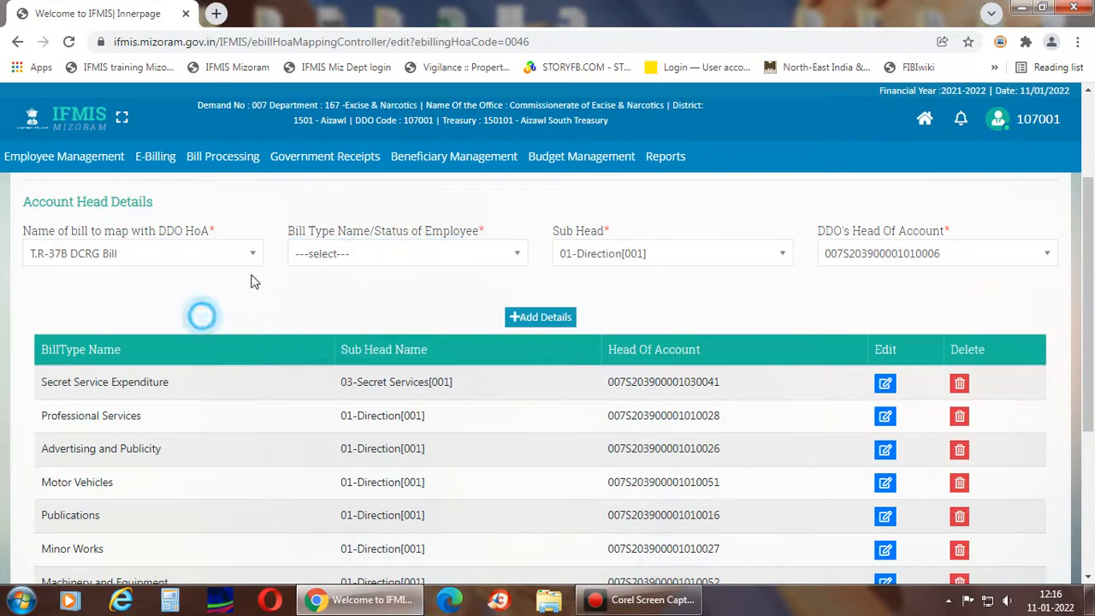
Look through the bill names available for mapping from the beginning, keeping the DCRG bill selected.
{"action": "left_click", "coordinate": [253, 256]}
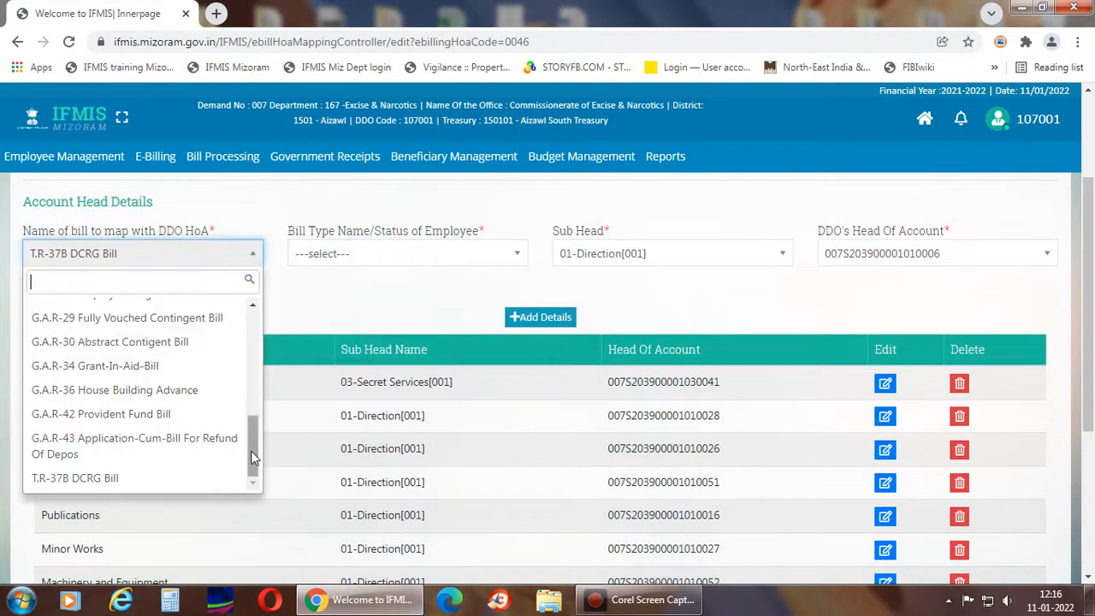
{"action": "scroll", "coordinate": [254, 454], "scroll_direction": "up", "scroll_amount": 10}
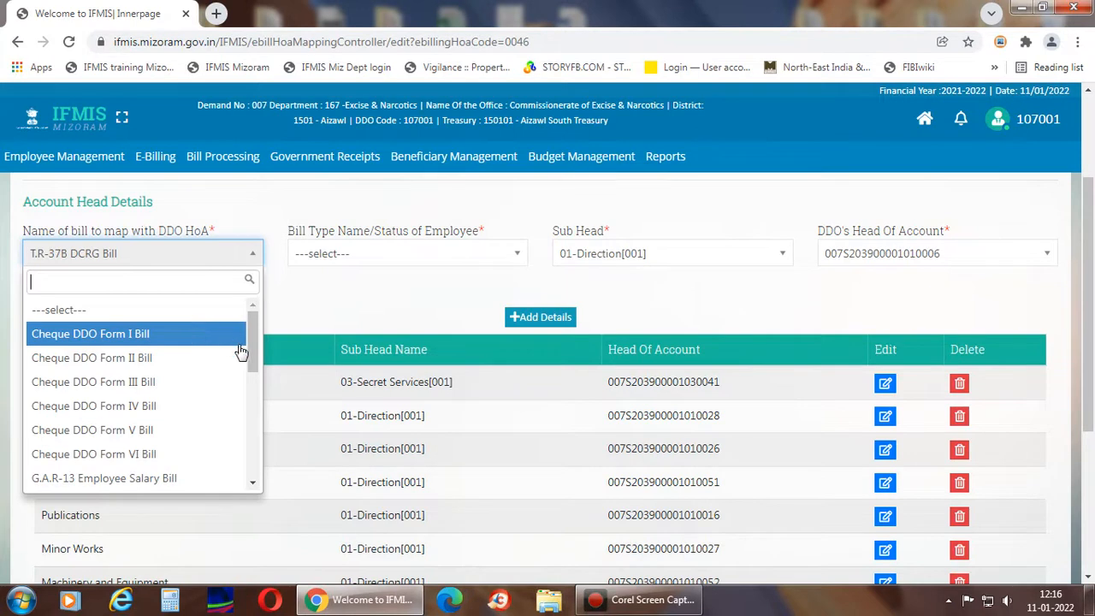
{"action": "left_click_drag", "start_coordinate": [255, 350], "coordinate": [255, 375]}
{"action": "left_click", "coordinate": [311, 314]}
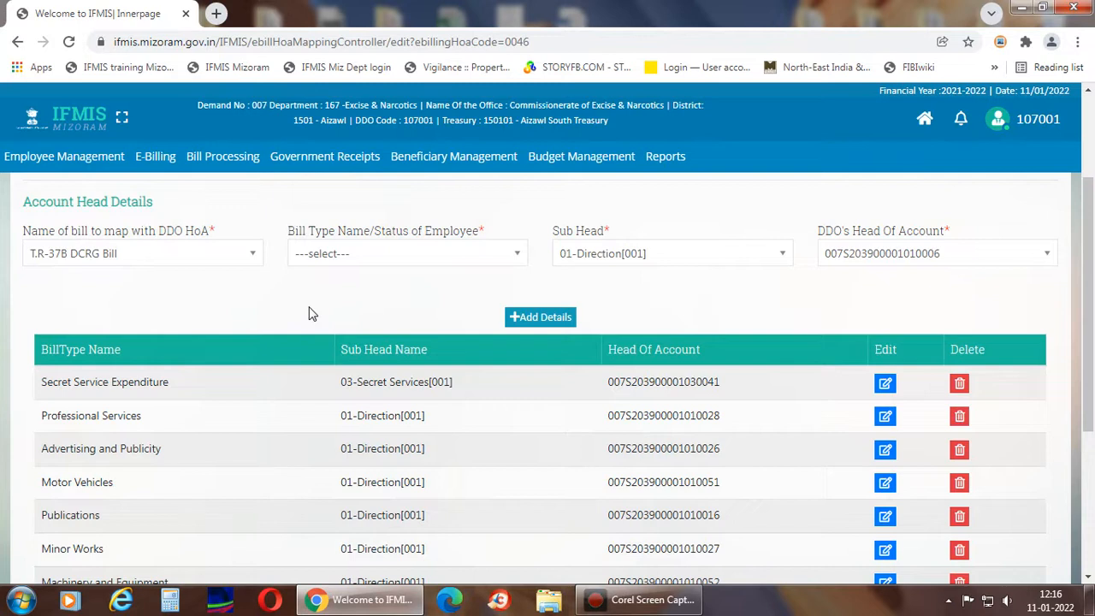
Set the bill to map to G.A.R-23 Medical Re-Imbursement Bill with Medical Re-Imbursement Bill as its bill type.
{"action": "left_click", "coordinate": [253, 258]}
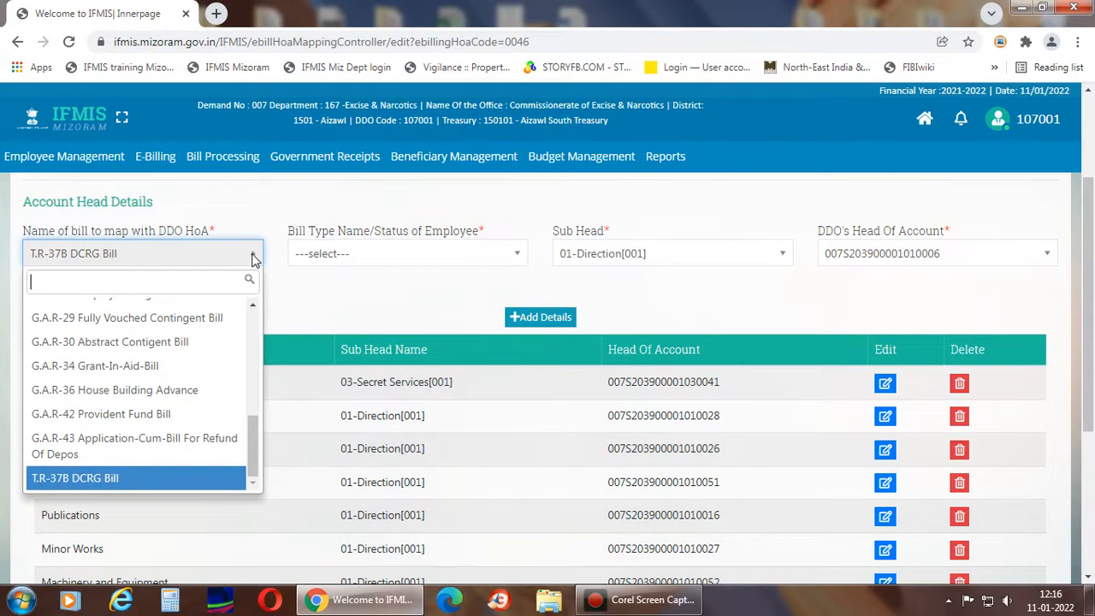
{"action": "left_click_drag", "start_coordinate": [255, 442], "coordinate": [266, 396]}
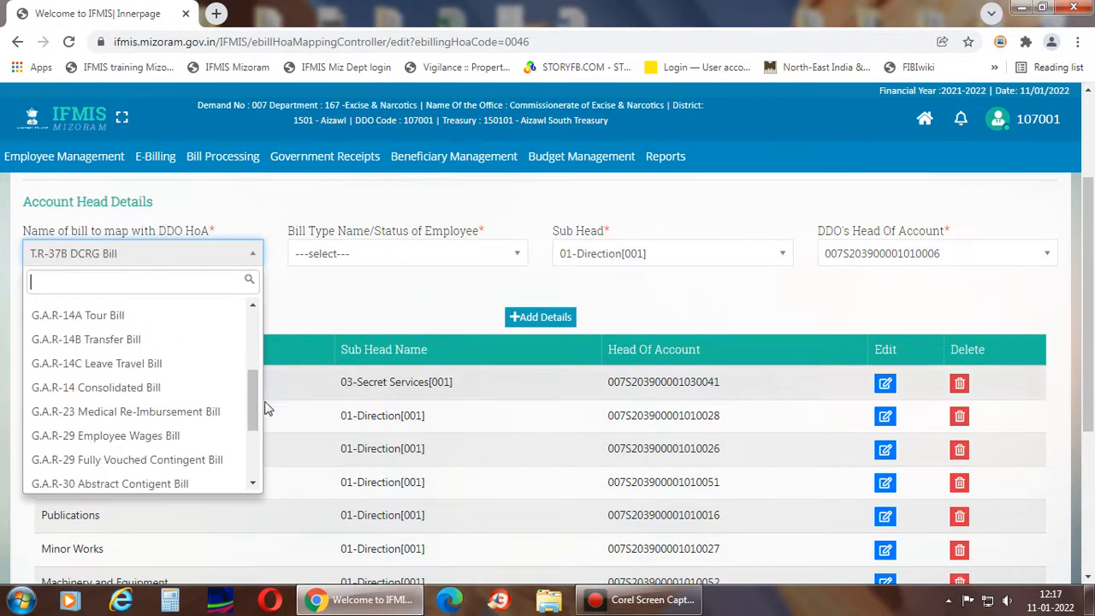
{"action": "left_click", "coordinate": [202, 413]}
{"action": "left_click", "coordinate": [516, 258]}
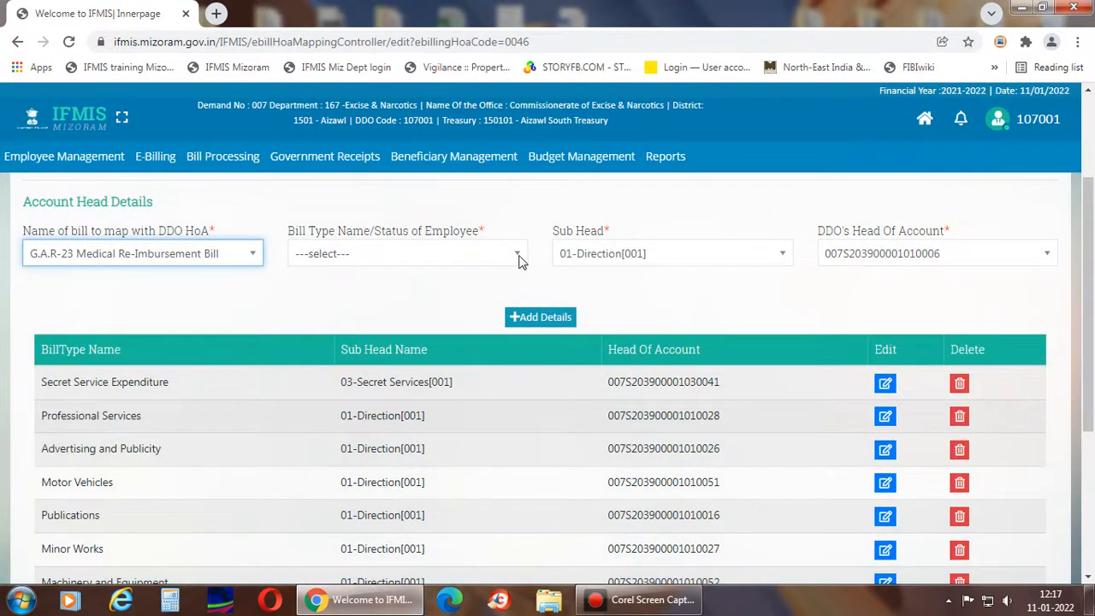
{"action": "left_click", "coordinate": [519, 255]}
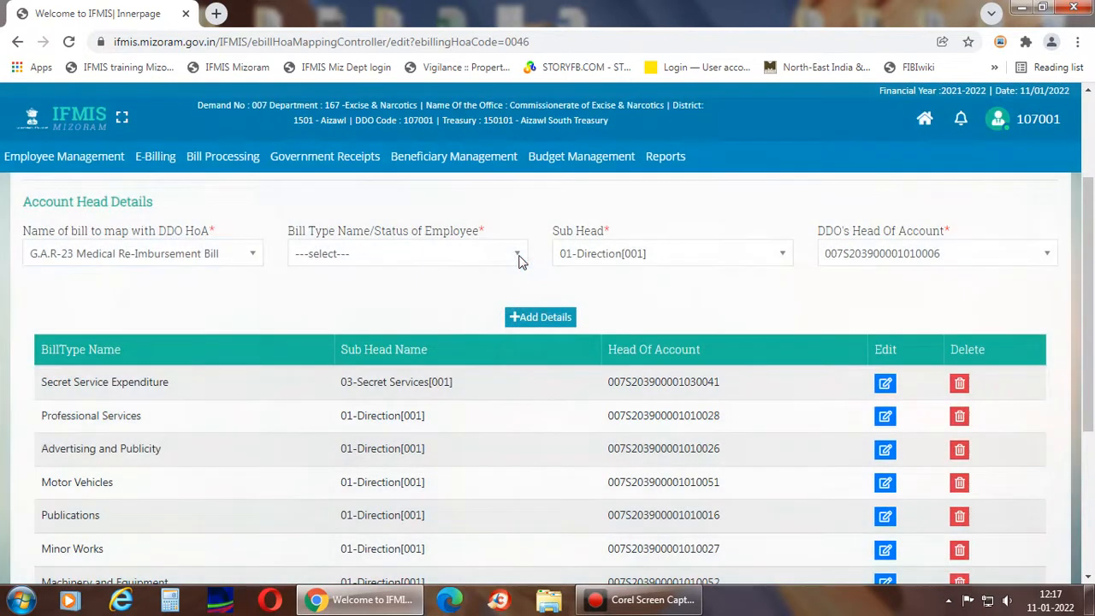
{"action": "left_click", "coordinate": [518, 256]}
{"action": "left_click", "coordinate": [444, 334]}
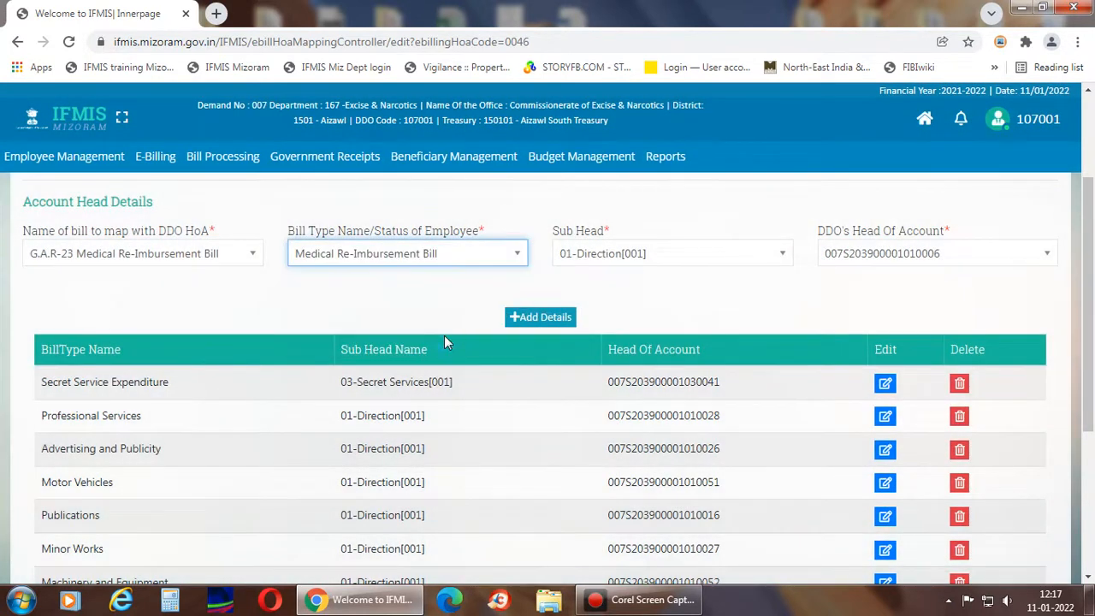
{"action": "left_click", "coordinate": [780, 259]}
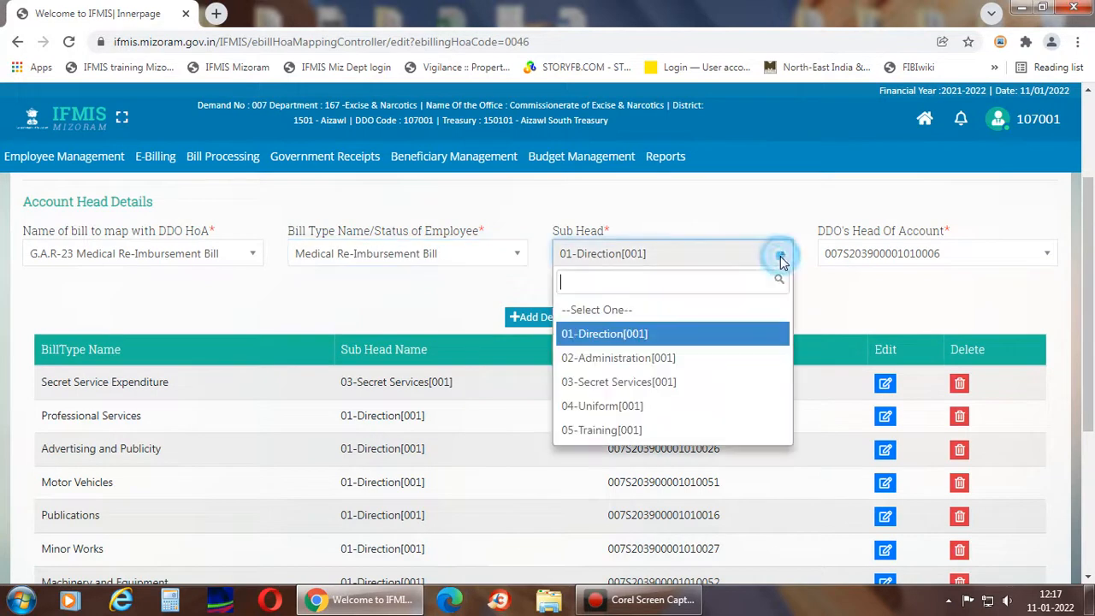
{"action": "left_click", "coordinate": [660, 340]}
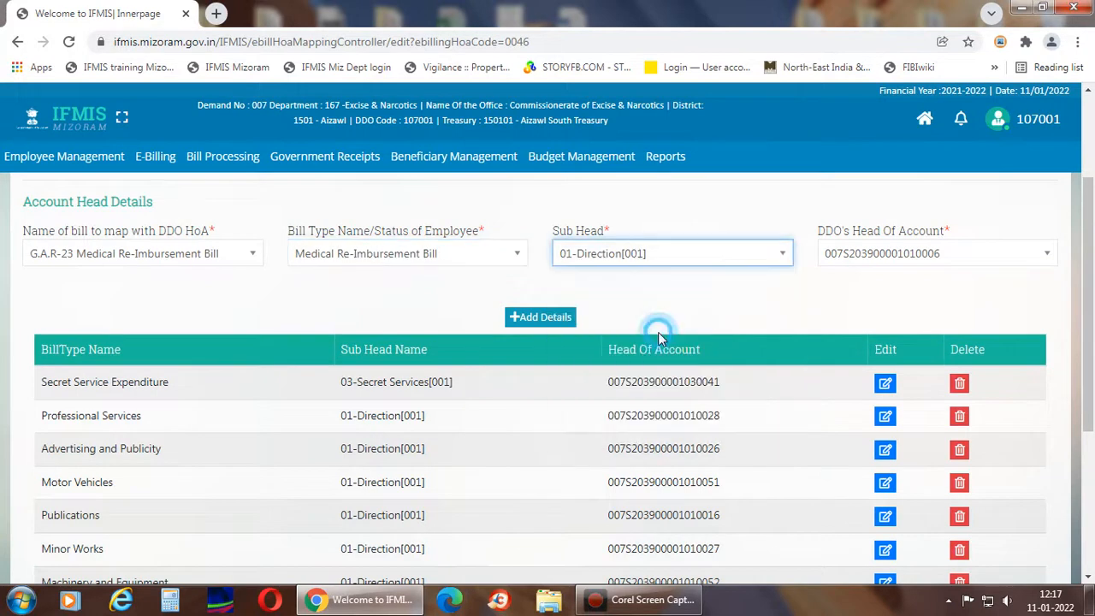
{"action": "left_click", "coordinate": [1047, 255]}
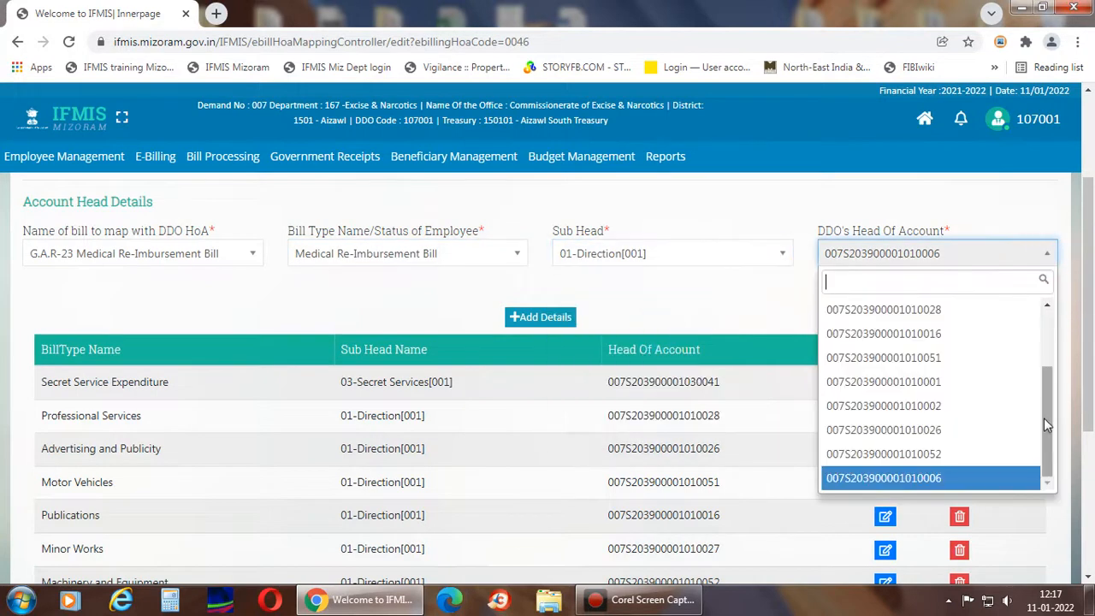
{"action": "left_click_drag", "start_coordinate": [1044, 417], "coordinate": [1056, 488]}
{"action": "left_click", "coordinate": [985, 479]}
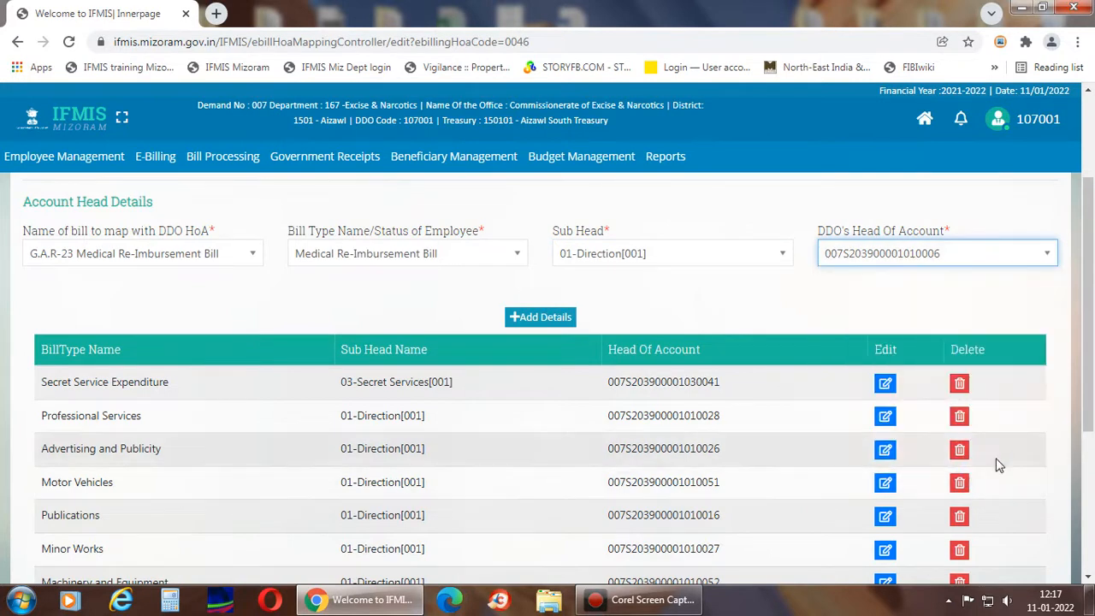
{"action": "left_click", "coordinate": [542, 318]}
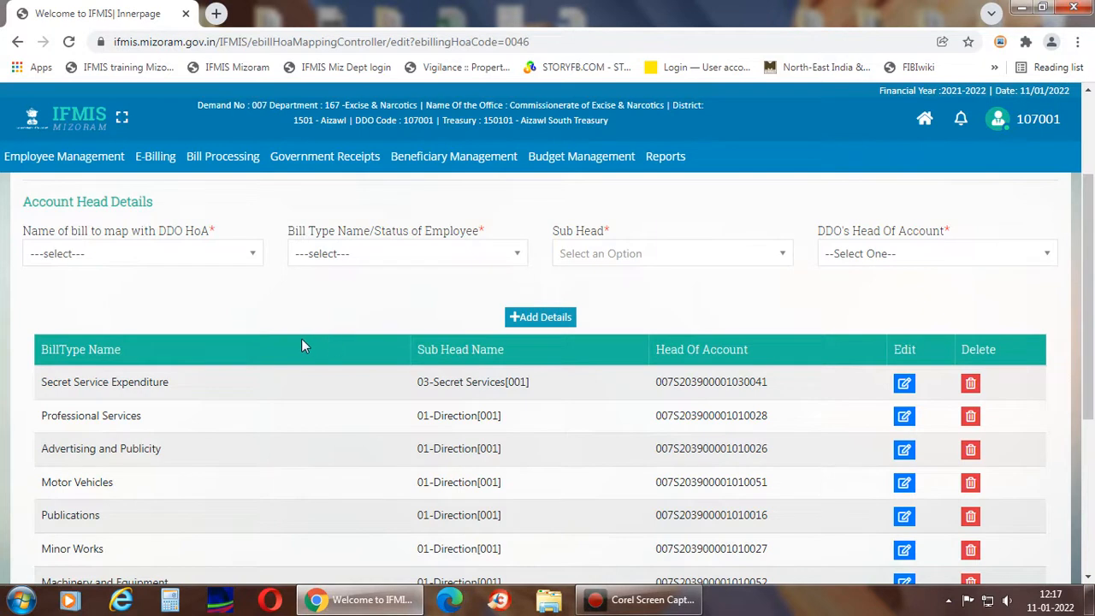
Start another mapping for G.A.R-29 Employee Wages Bill and choose Employee Wages Bill as its bill type.
{"action": "left_click", "coordinate": [253, 259]}
{"action": "scroll", "coordinate": [252, 357], "scroll_direction": "down", "scroll_amount": 3}
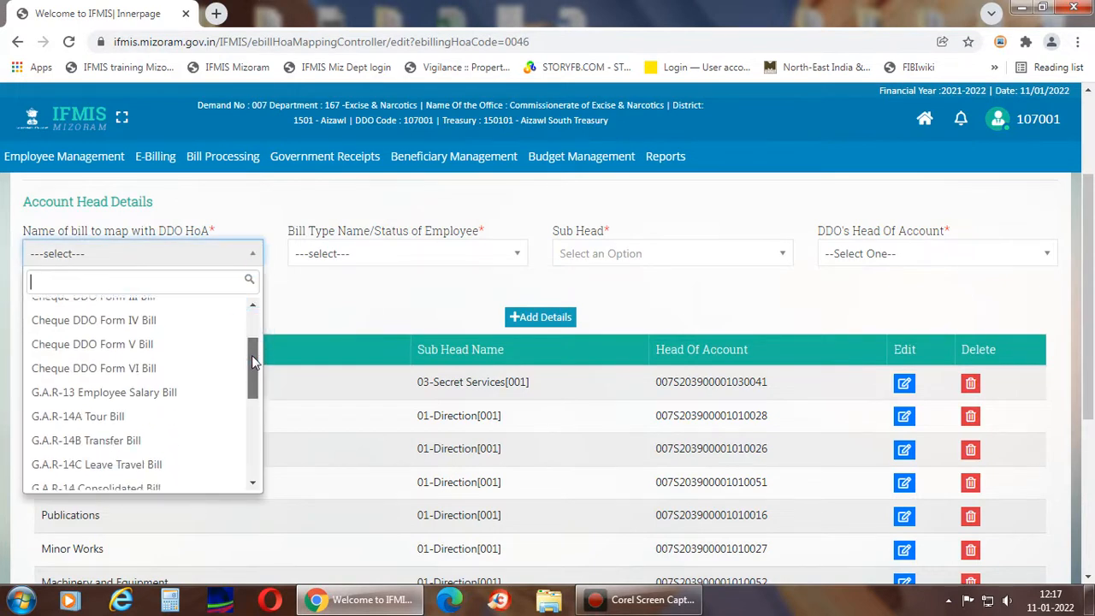
{"action": "left_click_drag", "start_coordinate": [253, 371], "coordinate": [252, 406]}
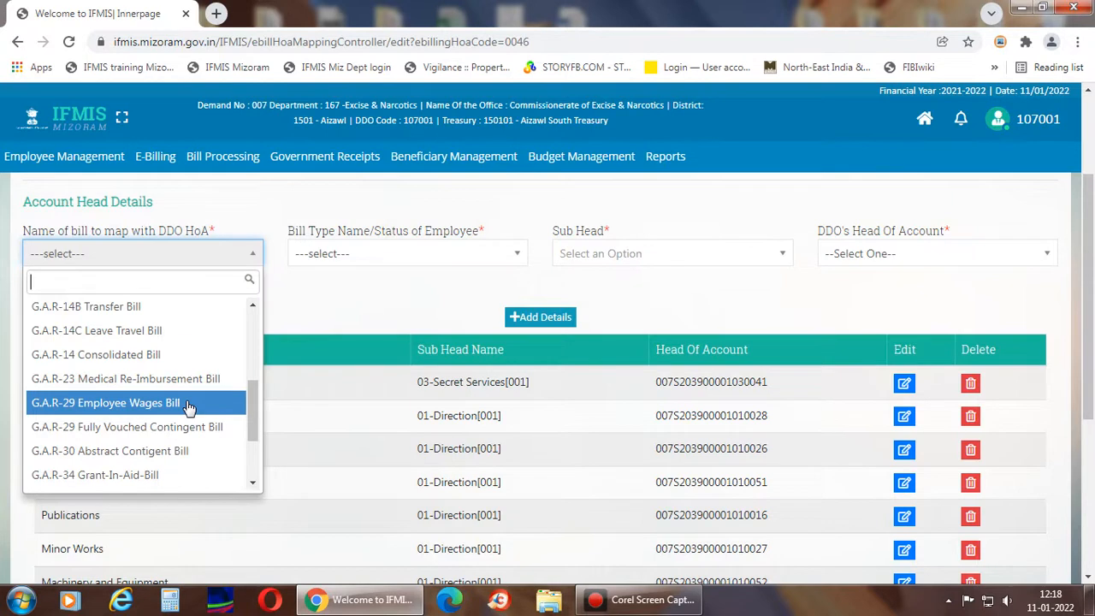
{"action": "left_click", "coordinate": [188, 404]}
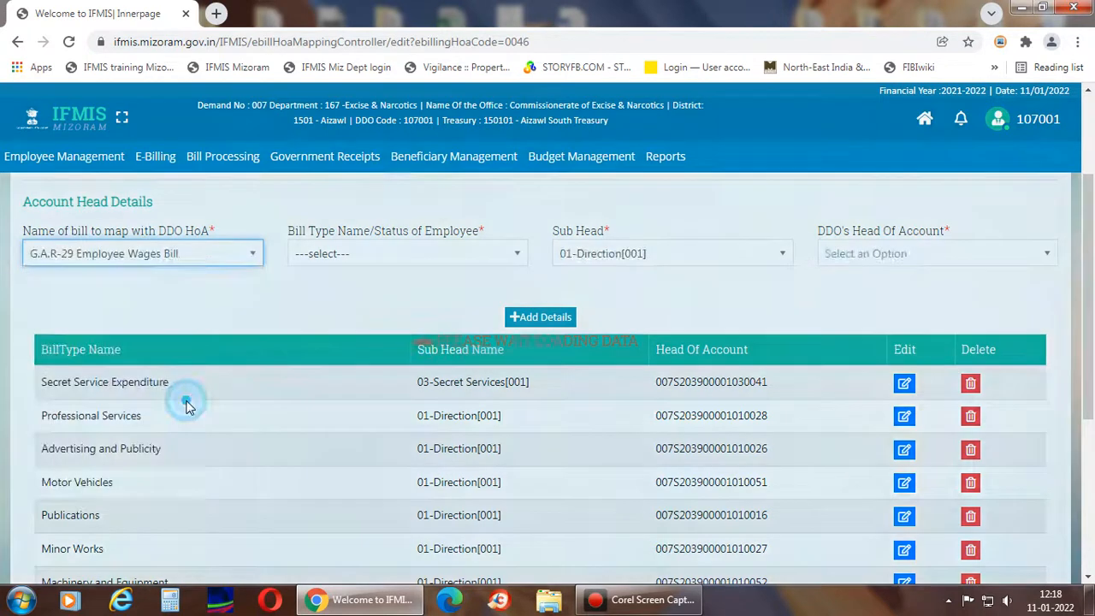
{"action": "left_click", "coordinate": [520, 259]}
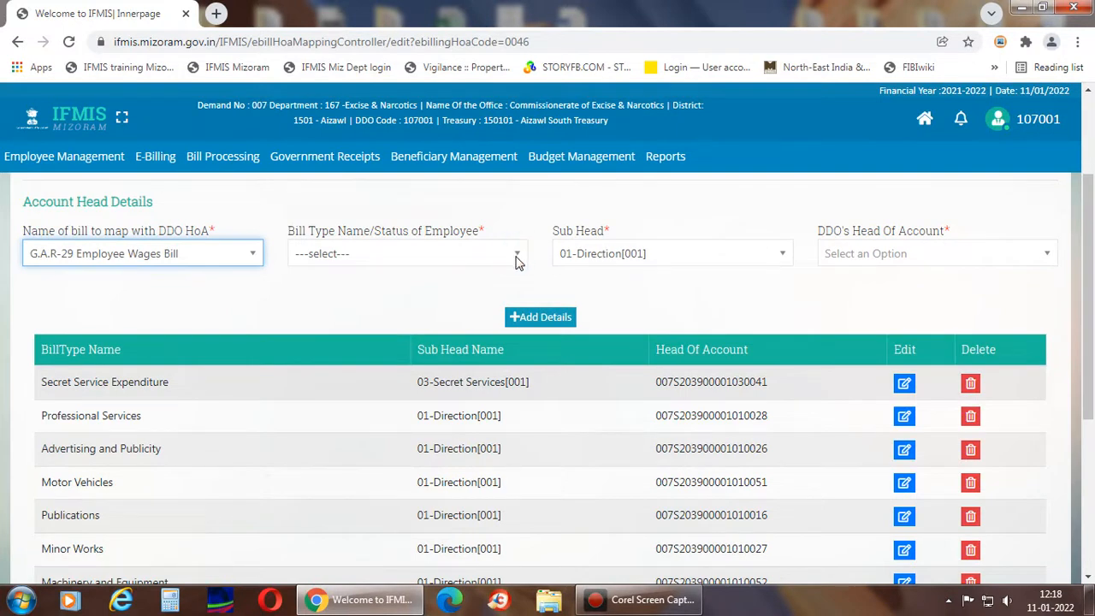
{"action": "left_click", "coordinate": [515, 257]}
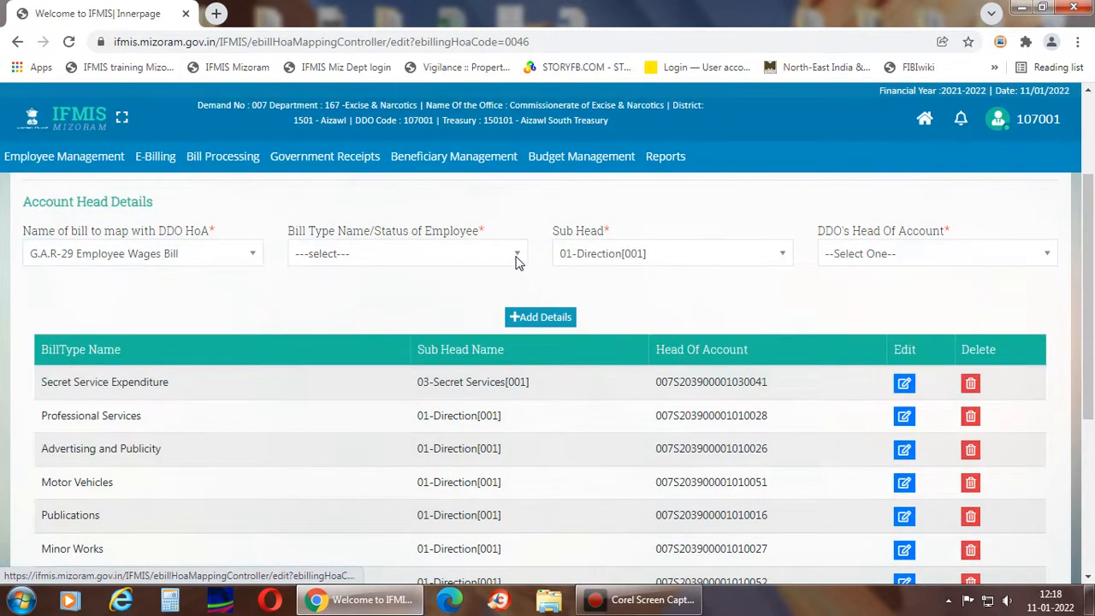
{"action": "left_click", "coordinate": [515, 257]}
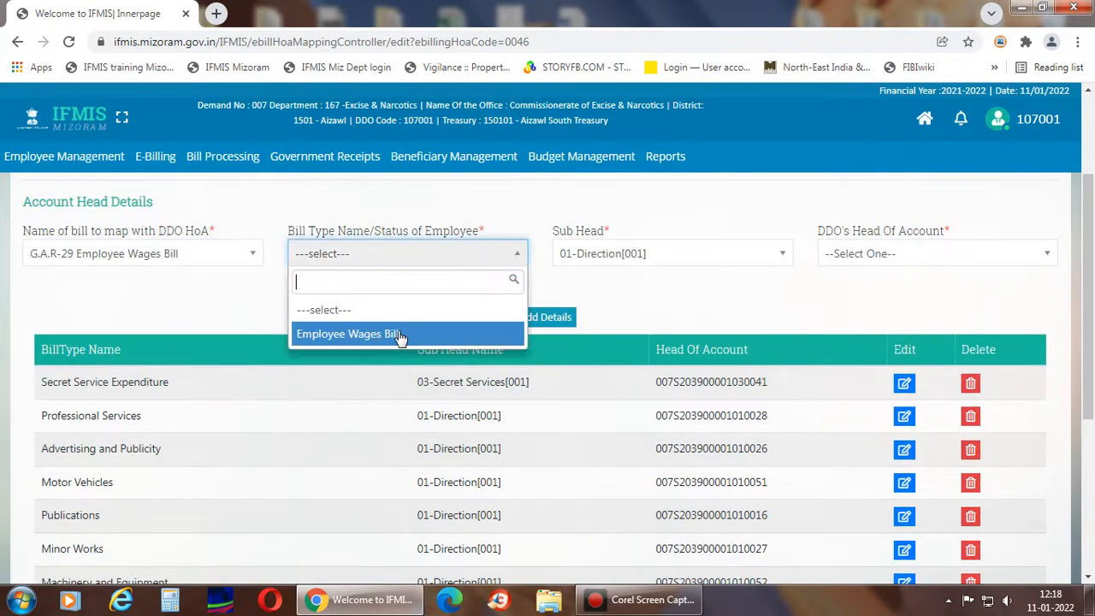
{"action": "left_click", "coordinate": [398, 336]}
Review the DDO's heads of account available for the employee wages bill under 01-Direction[001] without choosing one.
{"action": "key", "text": "Tab"}
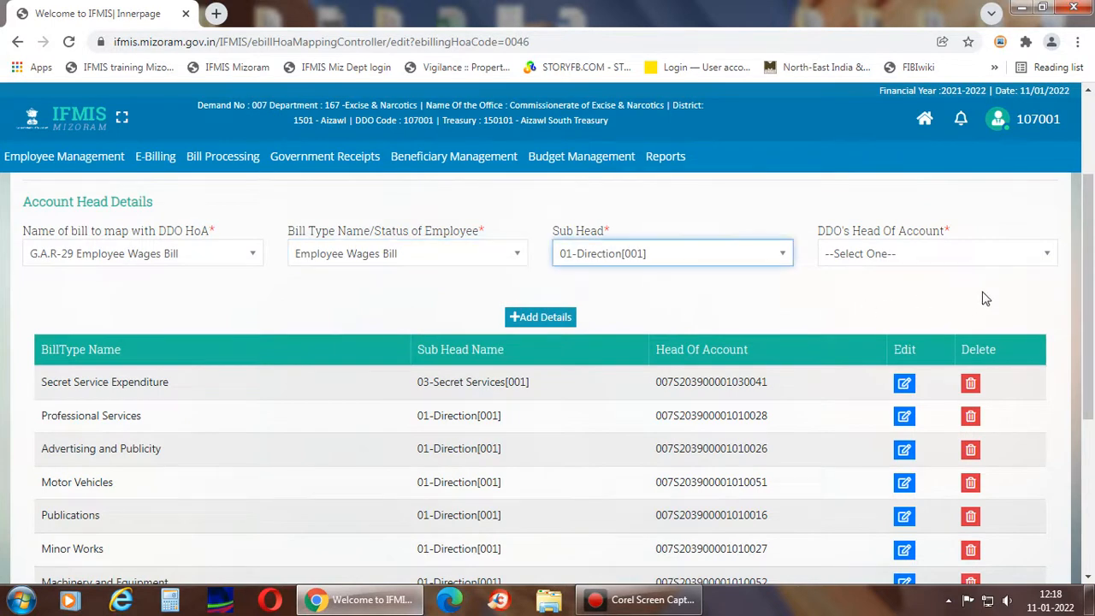
{"action": "left_click", "coordinate": [1047, 252]}
{"action": "left_click_drag", "start_coordinate": [1044, 361], "coordinate": [1054, 426]}
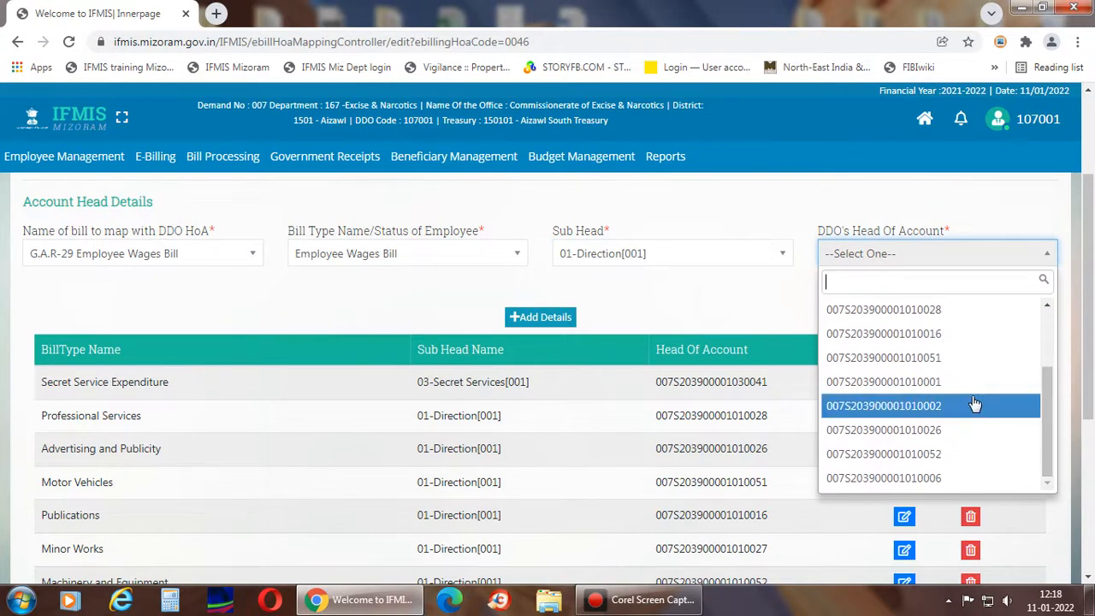
{"action": "left_click", "coordinate": [374, 310]}
Set the bill to map to G.A.R-29 Fully Vouched Contingent Bill and review its available bill types without choosing one.
{"action": "left_click", "coordinate": [257, 253]}
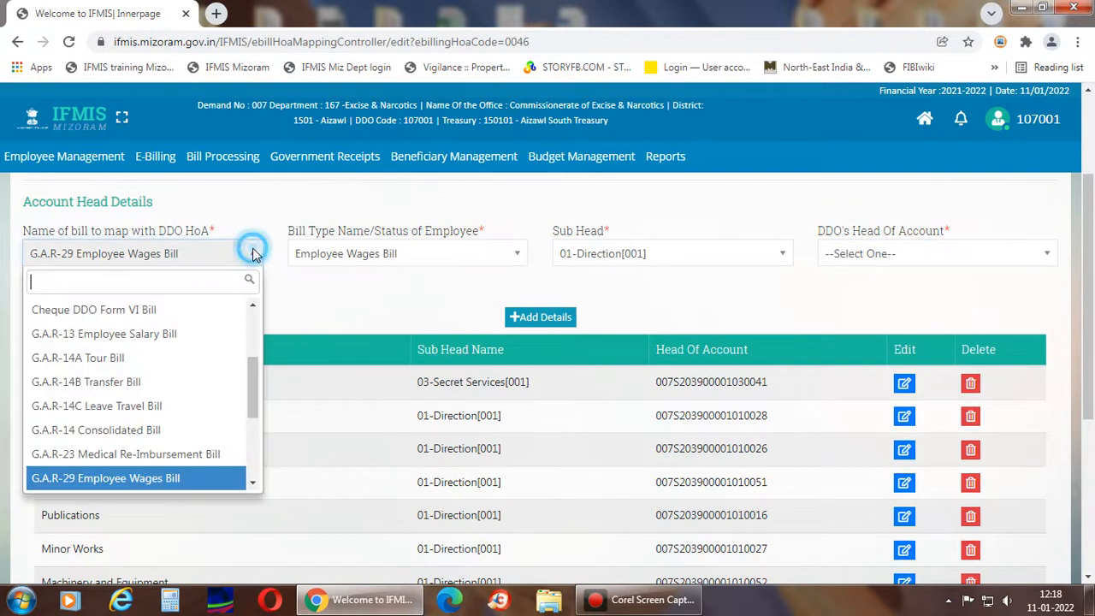
{"action": "scroll", "coordinate": [214, 374], "scroll_direction": "down", "scroll_amount": 1}
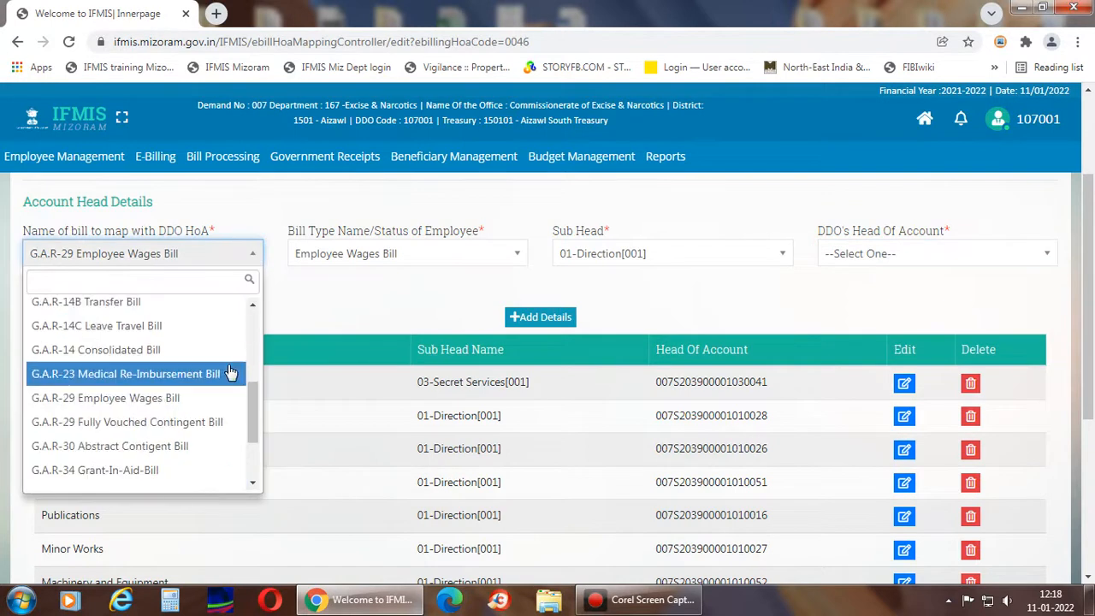
{"action": "left_click", "coordinate": [186, 423]}
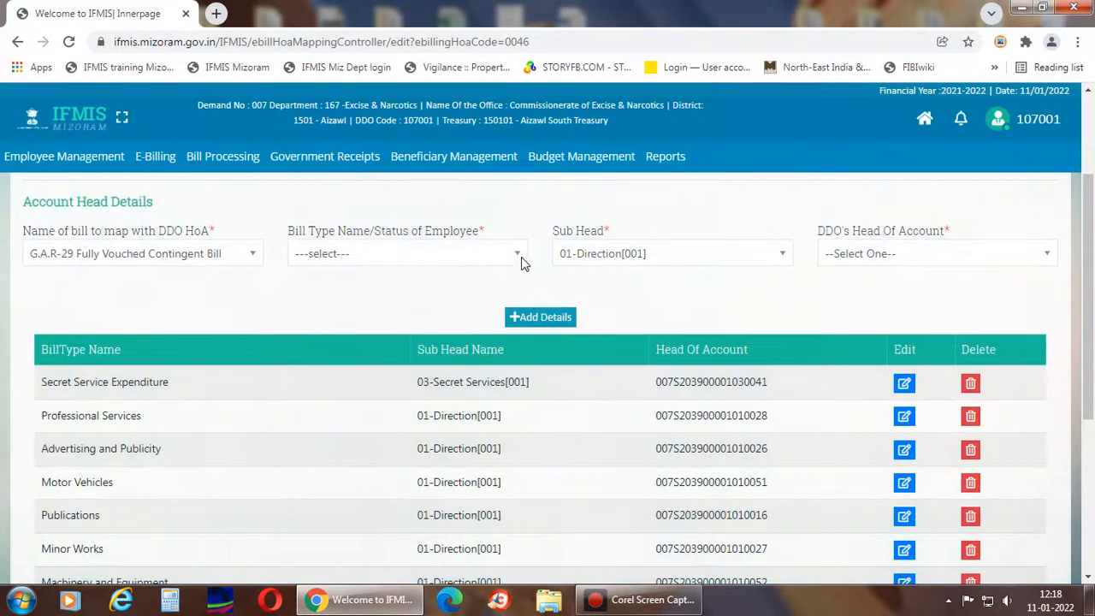
{"action": "left_click", "coordinate": [515, 255]}
{"action": "left_click_drag", "start_coordinate": [511, 343], "coordinate": [514, 414]}
{"action": "left_click_drag", "start_coordinate": [515, 416], "coordinate": [517, 469]}
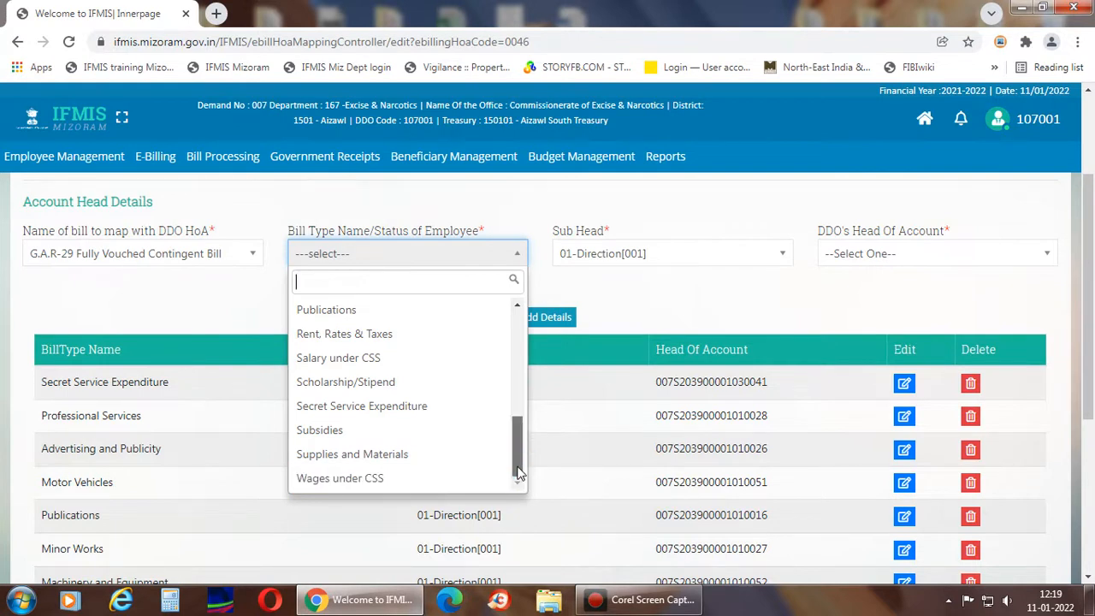
{"action": "left_click_drag", "start_coordinate": [517, 472], "coordinate": [518, 364]}
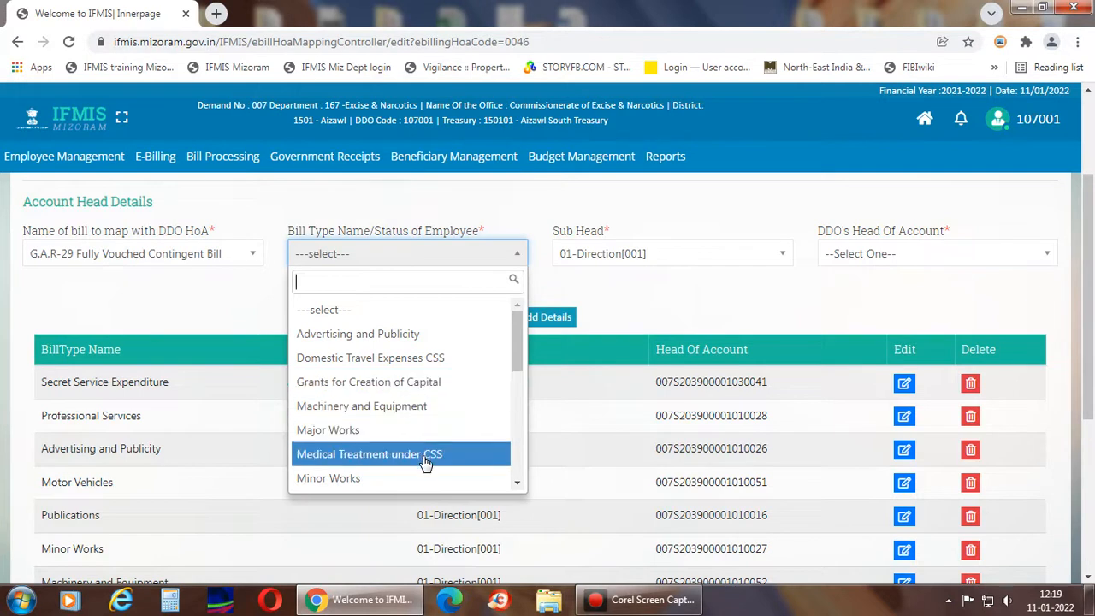
{"action": "left_click", "coordinate": [519, 484]}
{"action": "left_click", "coordinate": [519, 484]}
{"action": "left_click", "coordinate": [519, 485]}
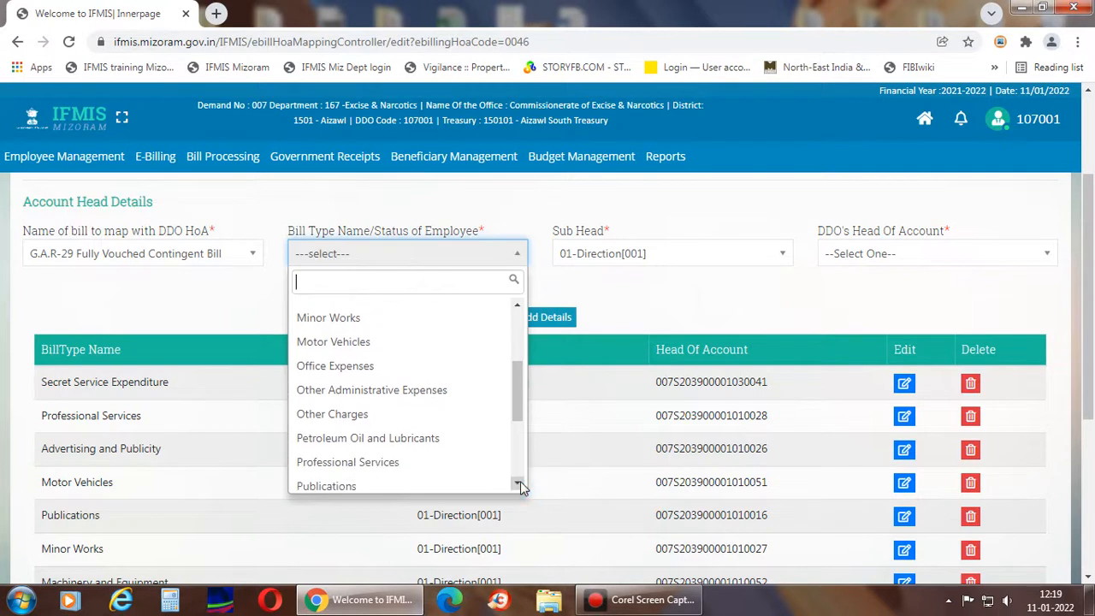
{"action": "left_click", "coordinate": [520, 484]}
{"action": "left_click", "coordinate": [519, 484]}
{"action": "left_click", "coordinate": [520, 484]}
{"action": "left_click", "coordinate": [519, 484]}
{"action": "left_click", "coordinate": [520, 484]}
{"action": "left_click", "coordinate": [519, 485]}
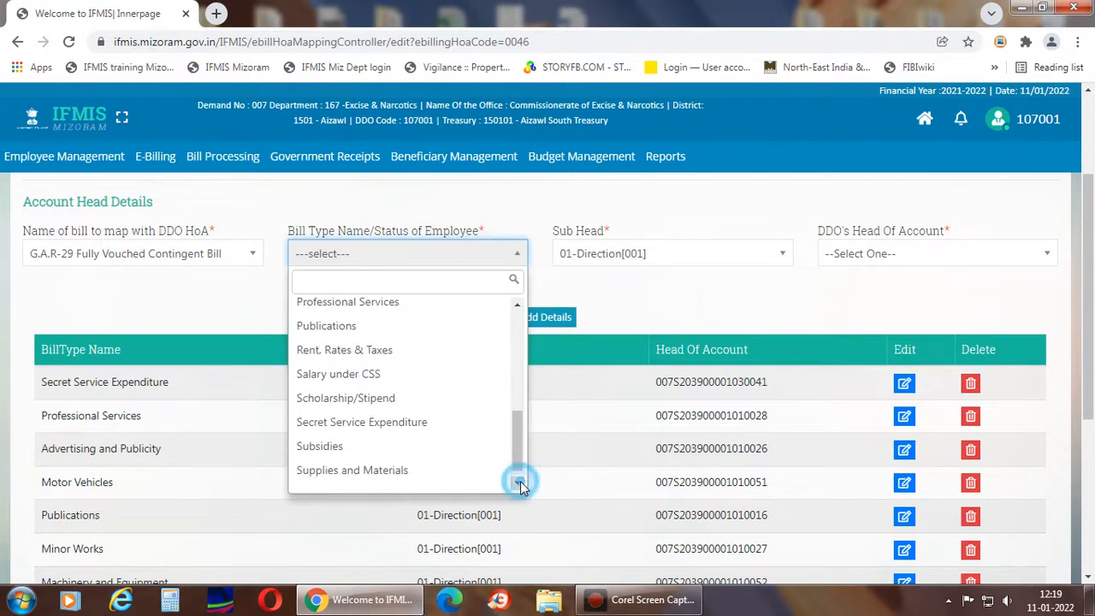
{"action": "left_click", "coordinate": [519, 484]}
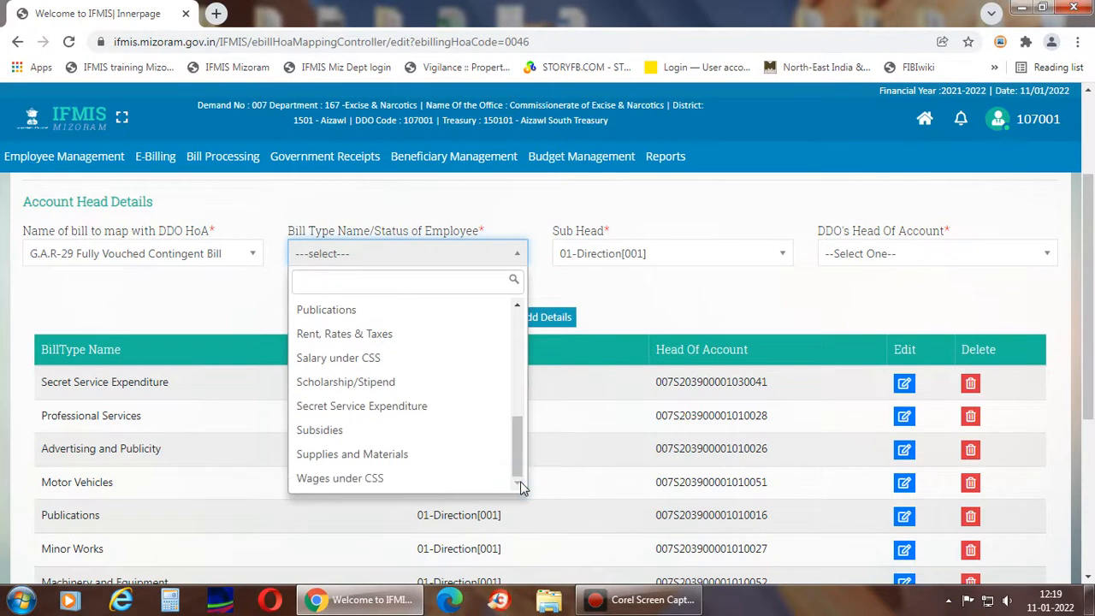
{"action": "left_click", "coordinate": [521, 484]}
{"action": "left_click", "coordinate": [226, 296]}
Look through the bills available for mapping and choose G.A.R-13 Employee Salary Bill.
{"action": "left_click", "coordinate": [249, 253]}
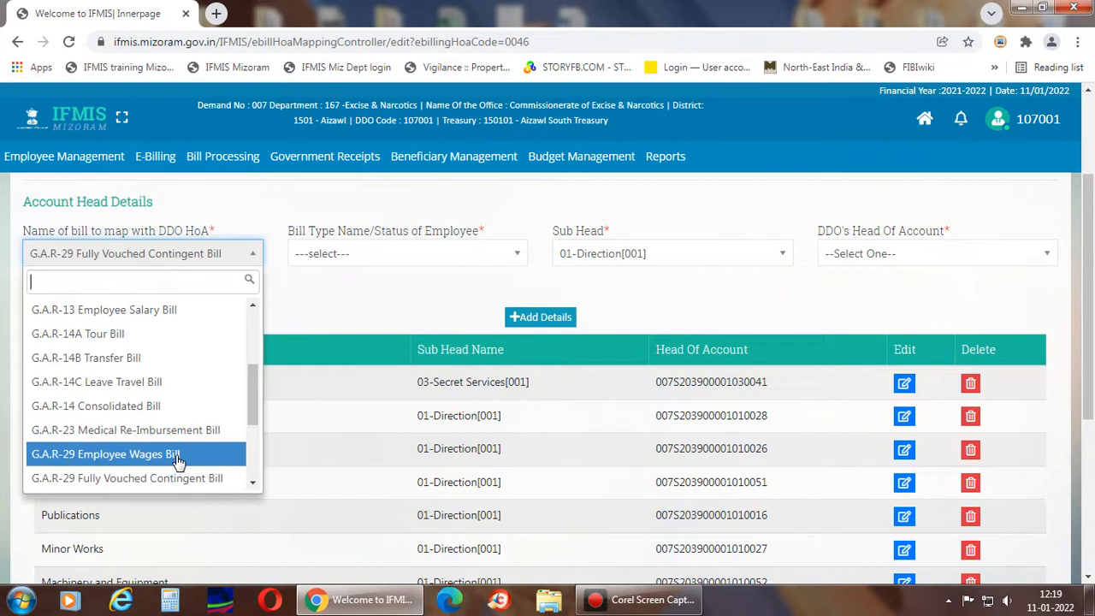
{"action": "left_click", "coordinate": [253, 484]}
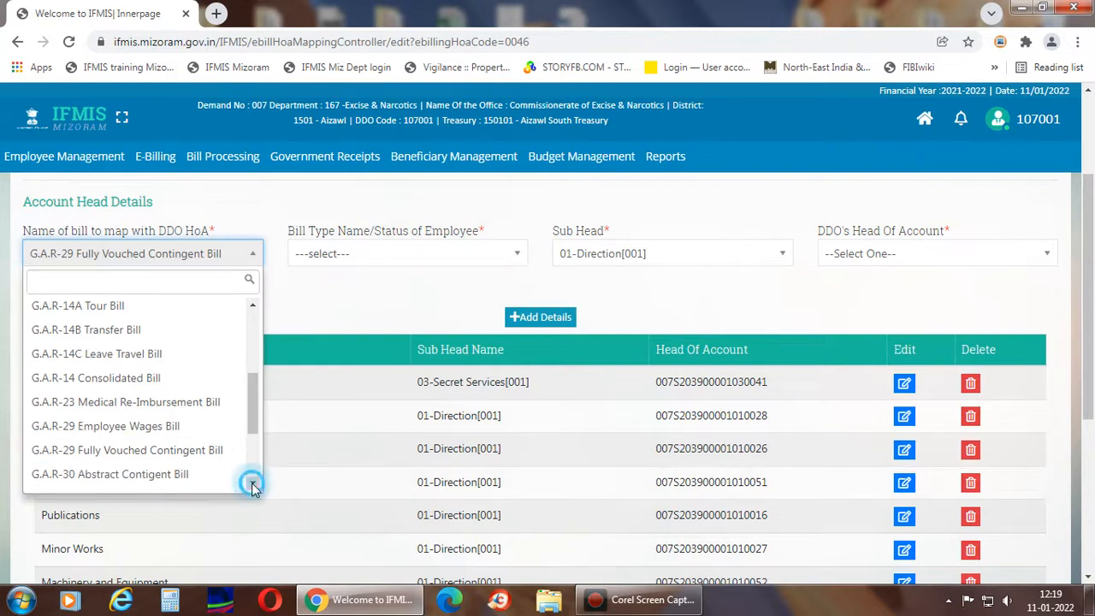
{"action": "left_click", "coordinate": [253, 485]}
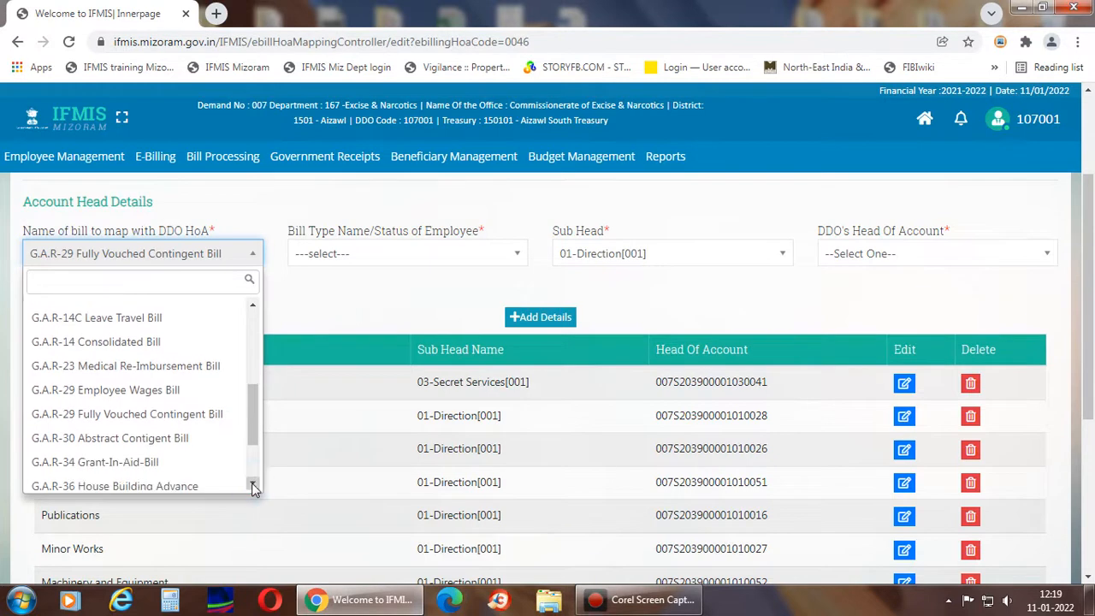
{"action": "left_click", "coordinate": [253, 484]}
{"action": "left_click", "coordinate": [252, 484]}
{"action": "left_click", "coordinate": [251, 482]}
{"action": "left_click", "coordinate": [252, 482]}
{"action": "left_click", "coordinate": [252, 459]}
{"action": "left_click_drag", "start_coordinate": [252, 460], "coordinate": [265, 391]}
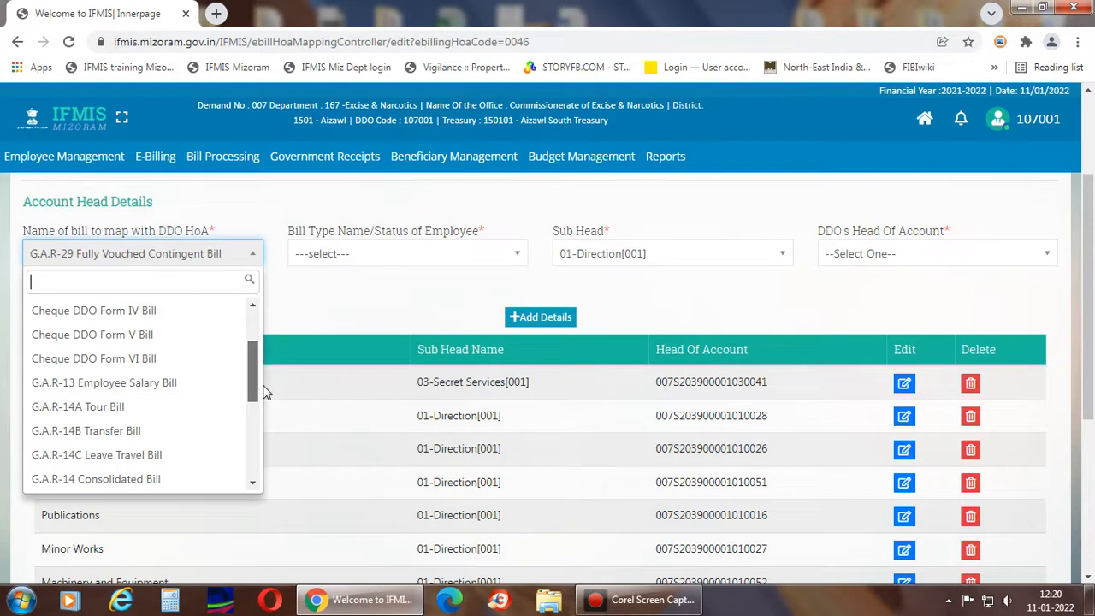
{"action": "left_click", "coordinate": [178, 382]}
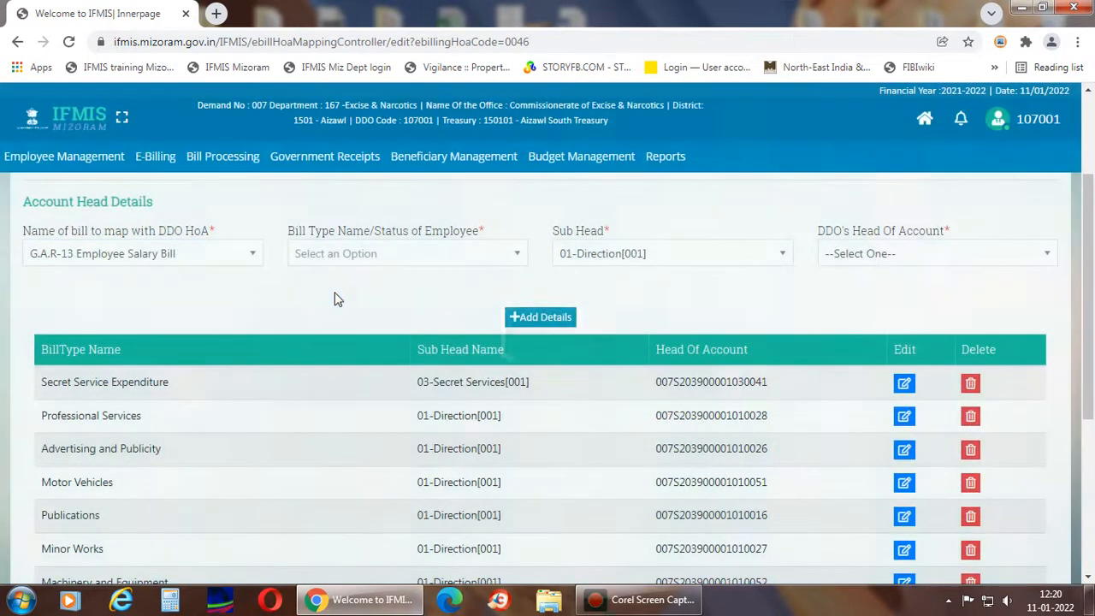
Set the salary bill's employee status to Regular and its sub head to 01-Direction[001].
{"action": "scroll", "coordinate": [334, 295], "scroll_direction": "down", "scroll_amount": 3}
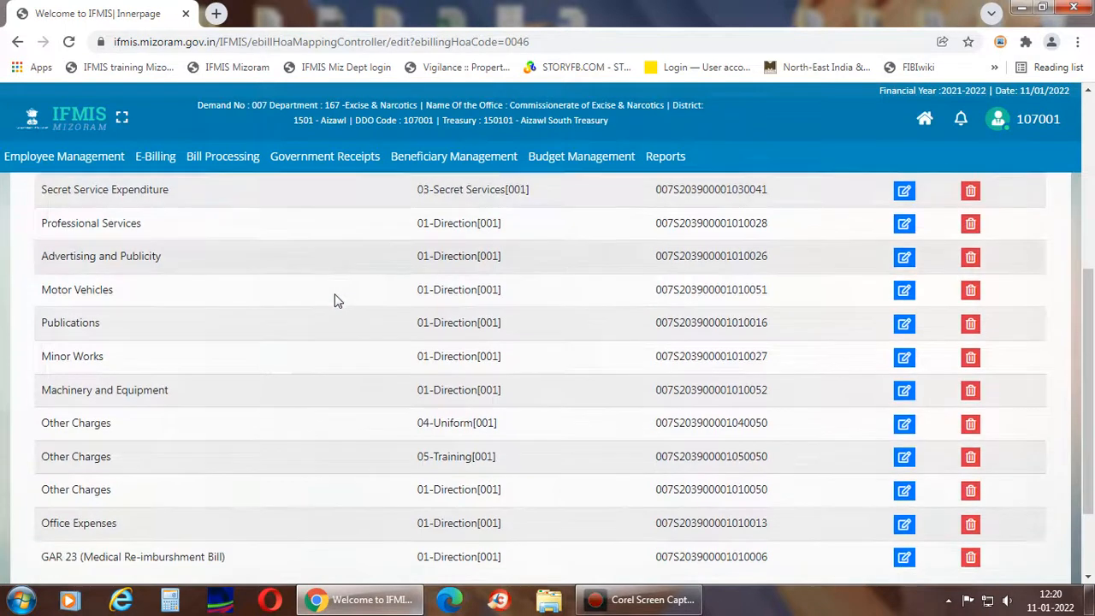
{"action": "scroll", "coordinate": [335, 301], "scroll_direction": "down", "scroll_amount": 1}
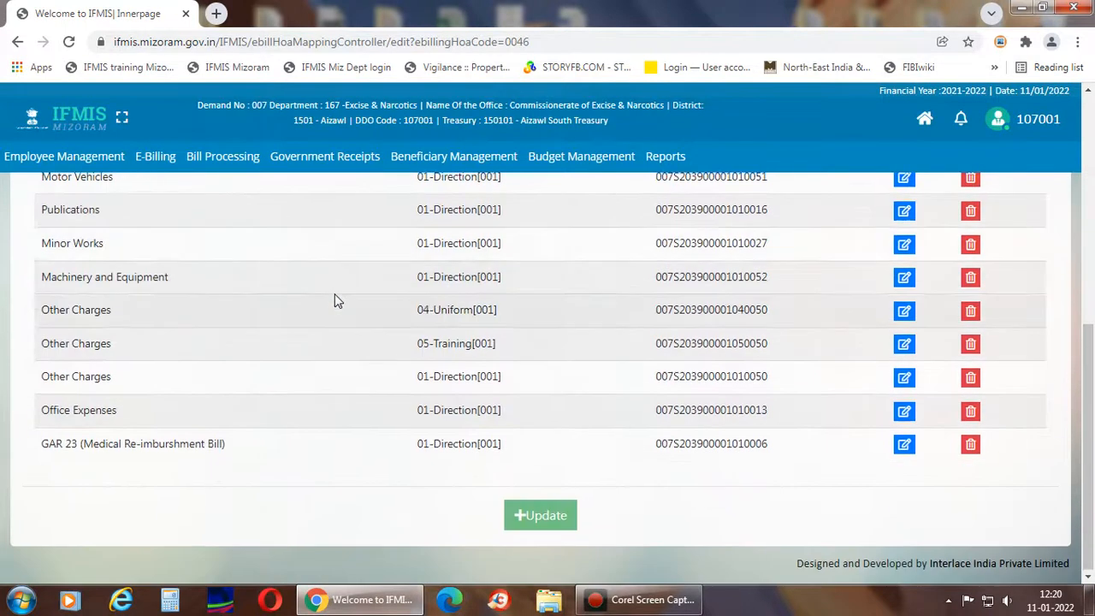
{"action": "scroll", "coordinate": [335, 301], "scroll_direction": "up", "scroll_amount": 2}
{"action": "scroll", "coordinate": [334, 301], "scroll_direction": "up", "scroll_amount": 2}
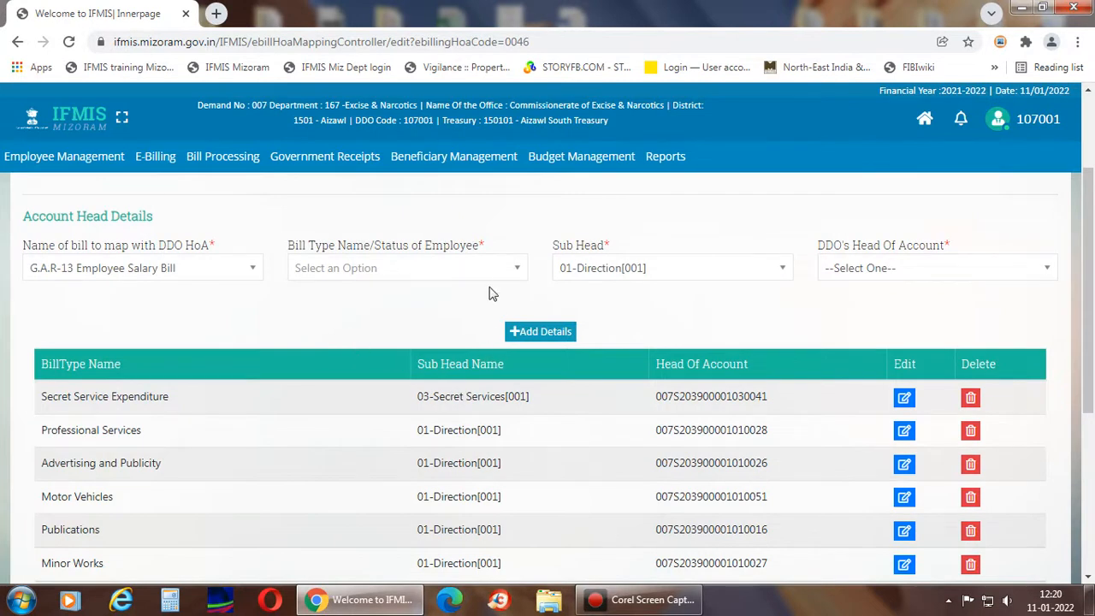
{"action": "left_click", "coordinate": [516, 270]}
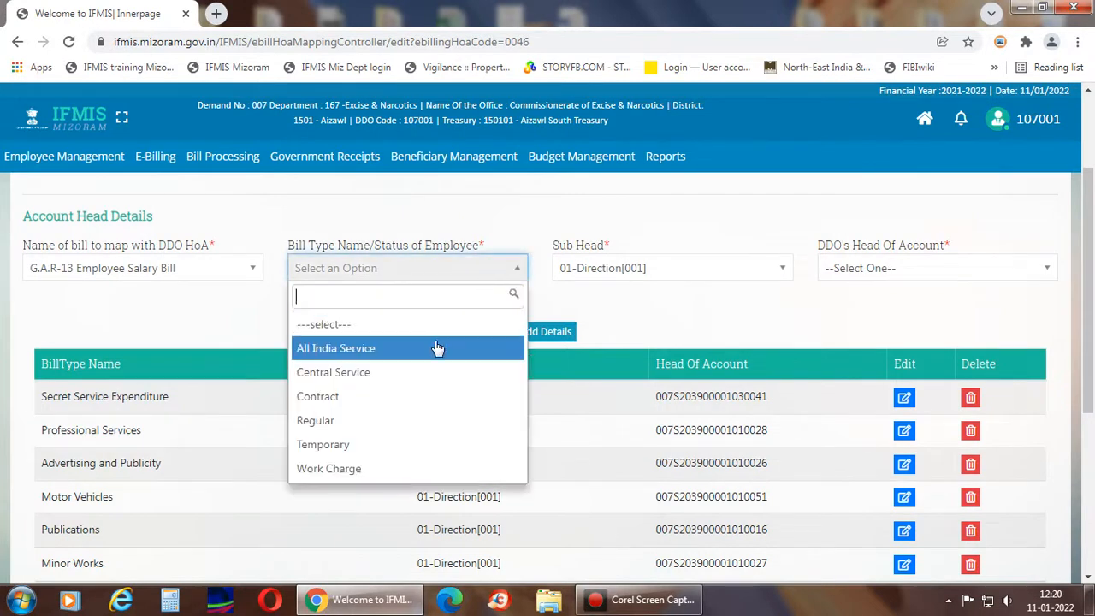
{"action": "left_click", "coordinate": [366, 422]}
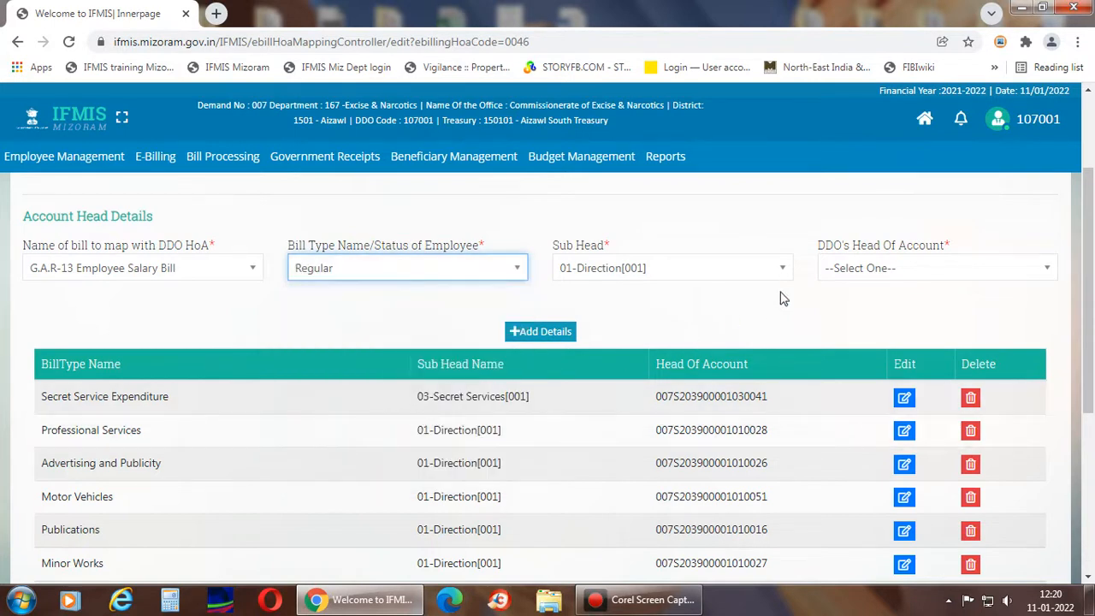
{"action": "left_click", "coordinate": [785, 272]}
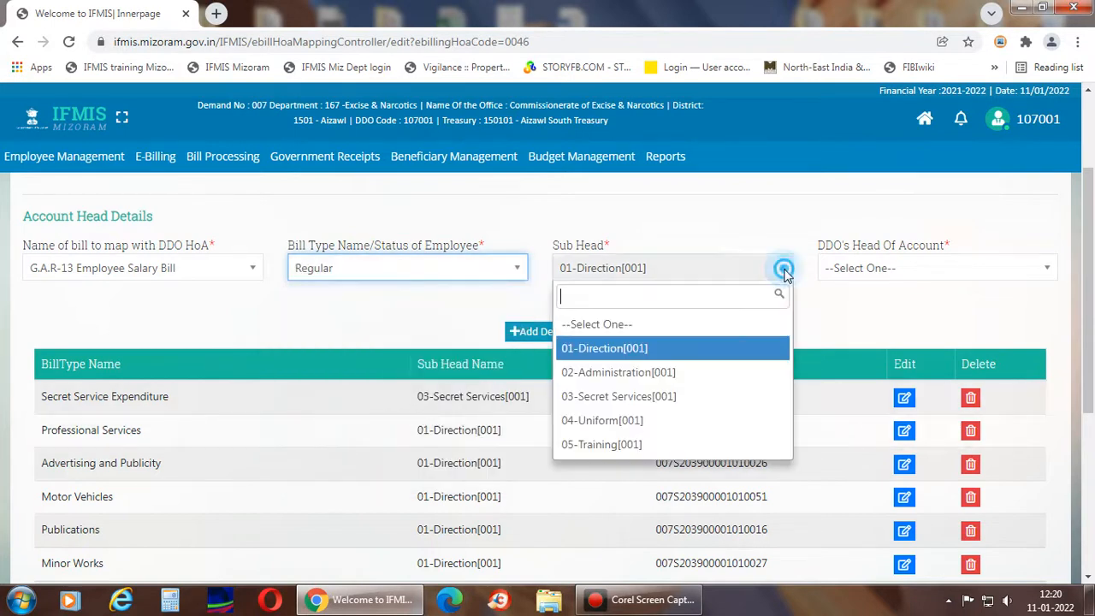
{"action": "left_click", "coordinate": [652, 349]}
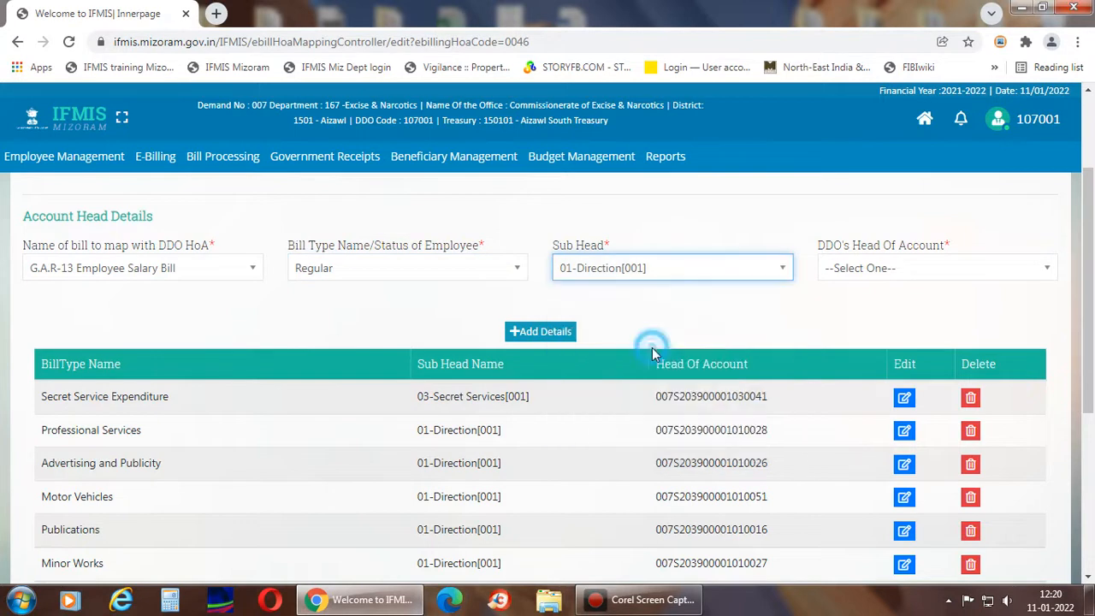
{"action": "left_click", "coordinate": [1050, 270]}
{"action": "left_click_drag", "start_coordinate": [1043, 375], "coordinate": [1046, 398]}
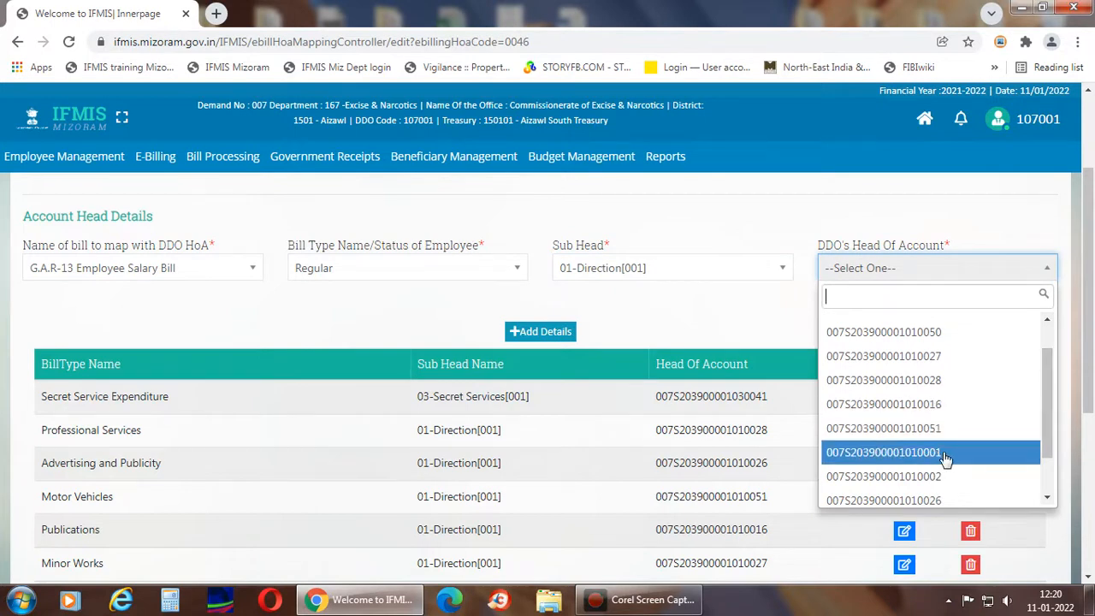
{"action": "left_click", "coordinate": [944, 453]}
{"action": "left_click", "coordinate": [550, 334]}
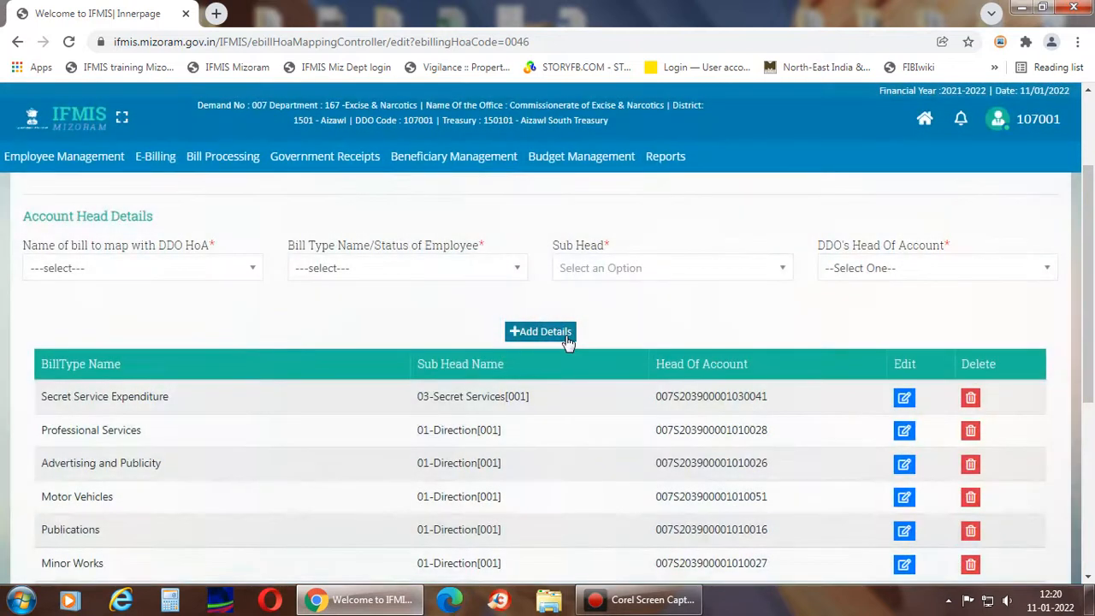
Check the added salary mapping, and start another G.A.R-13 Employee Salary Bill mapping with Regular as the employee status.
{"action": "left_click", "coordinate": [281, 309]}
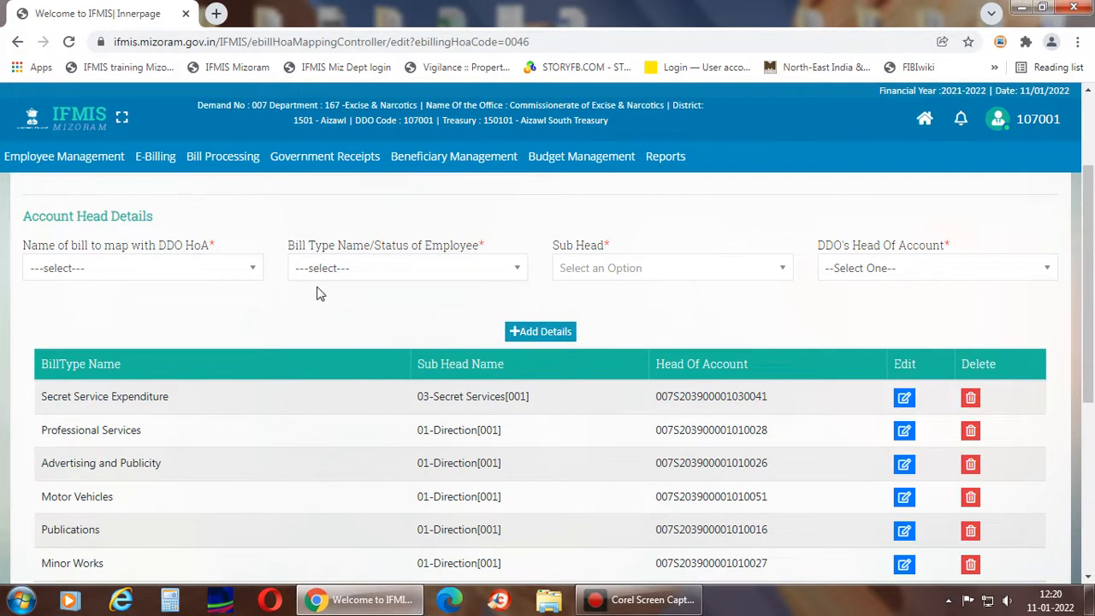
{"action": "scroll", "coordinate": [321, 269], "scroll_direction": "down", "scroll_amount": 3}
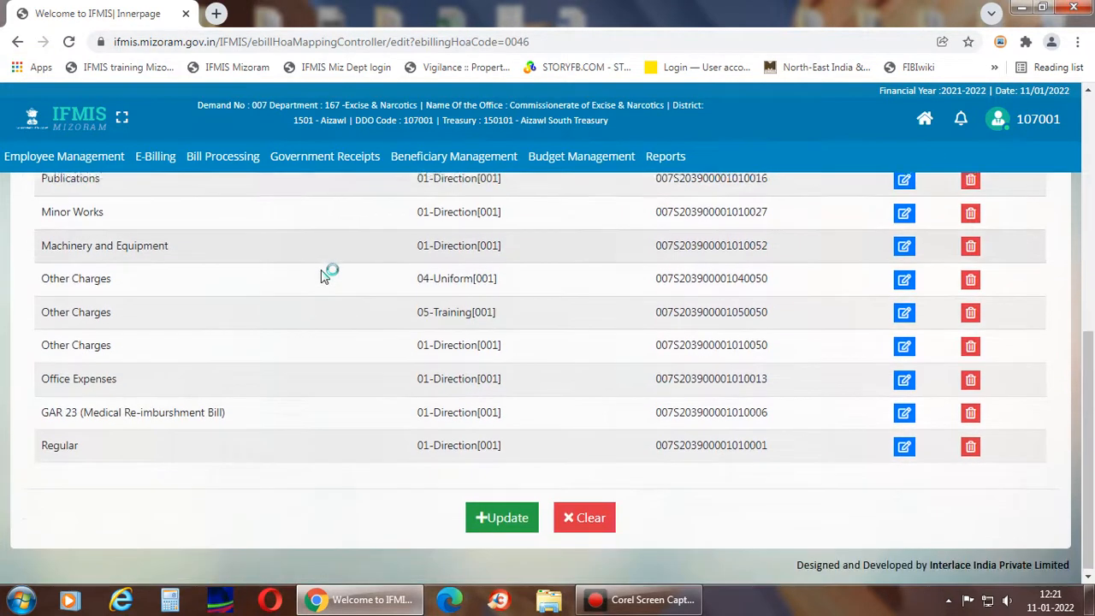
{"action": "scroll", "coordinate": [323, 272], "scroll_direction": "up", "scroll_amount": 1}
{"action": "scroll", "coordinate": [323, 272], "scroll_direction": "up", "scroll_amount": 3}
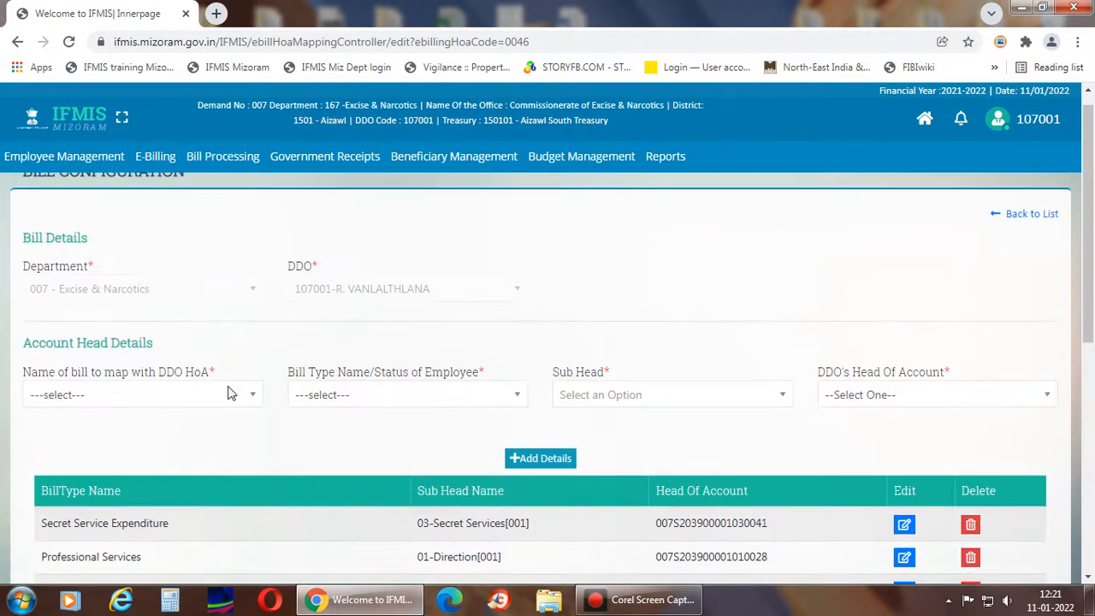
{"action": "scroll", "coordinate": [257, 368], "scroll_direction": "down", "scroll_amount": 1}
{"action": "scroll", "coordinate": [275, 349], "scroll_direction": "down", "scroll_amount": 1}
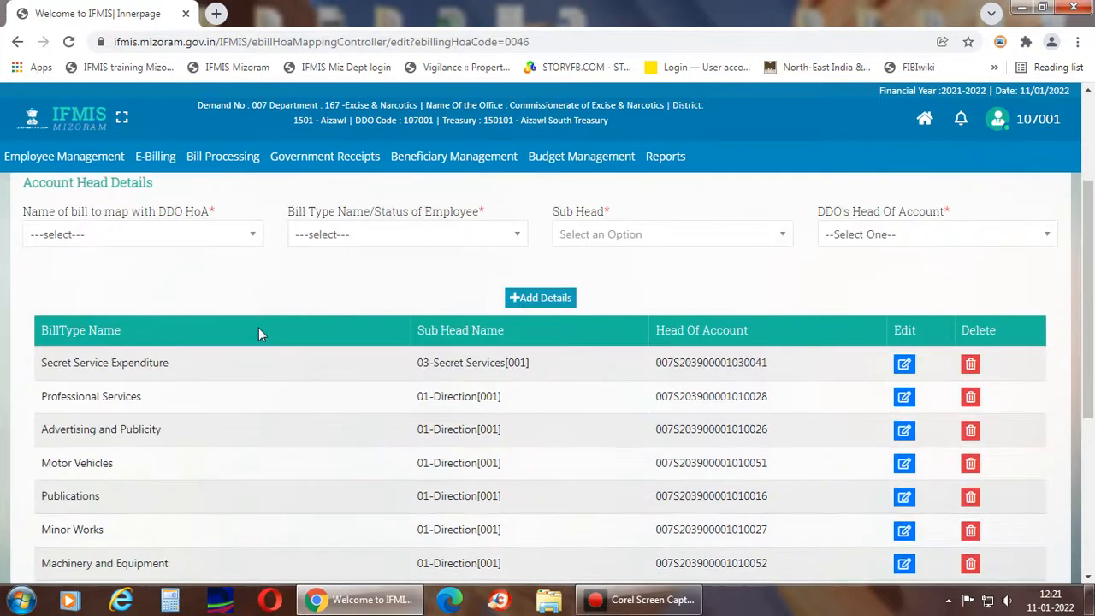
{"action": "left_click", "coordinate": [253, 238]}
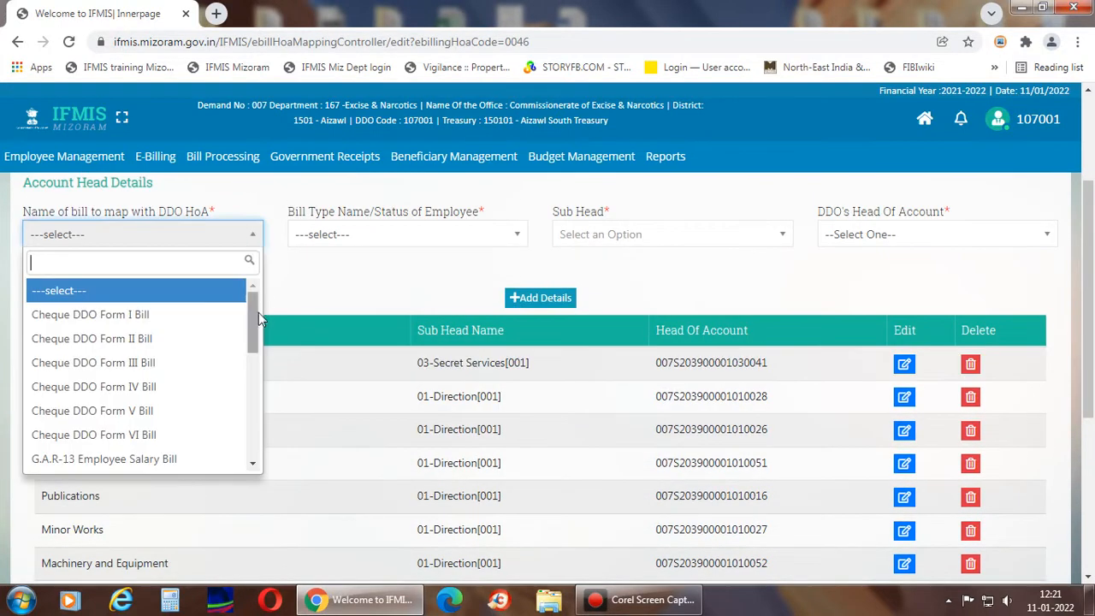
{"action": "left_click_drag", "start_coordinate": [251, 313], "coordinate": [253, 350]}
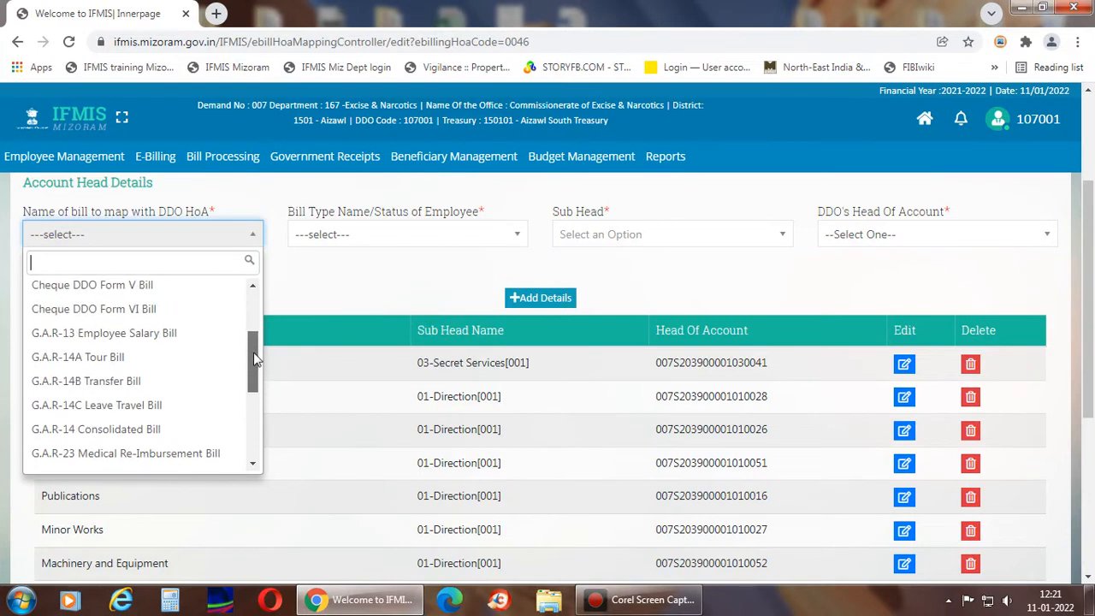
{"action": "left_click", "coordinate": [164, 333]}
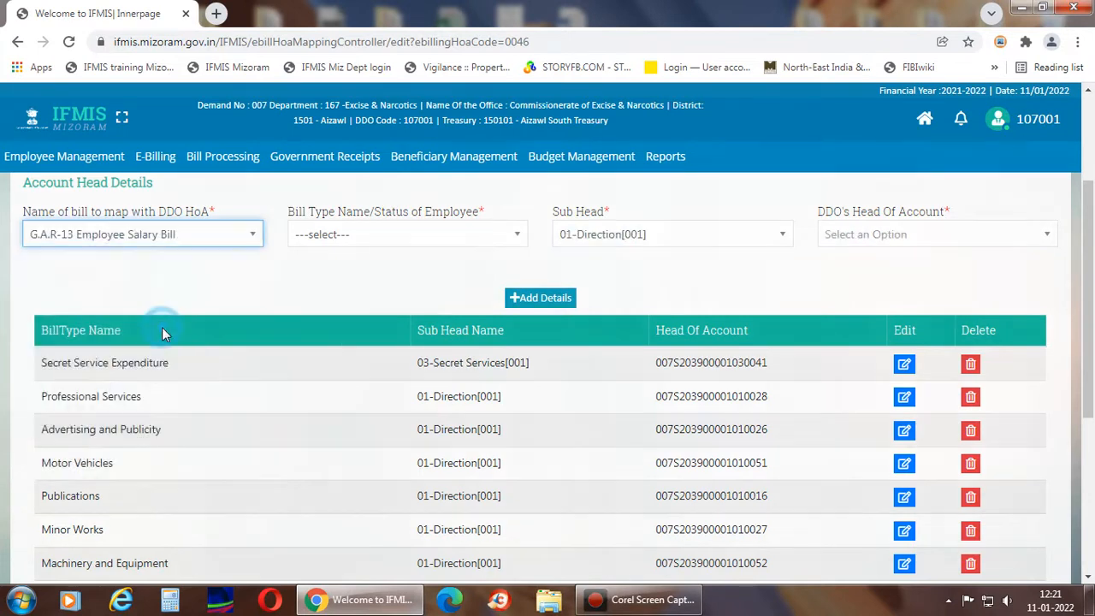
{"action": "left_click", "coordinate": [517, 238]}
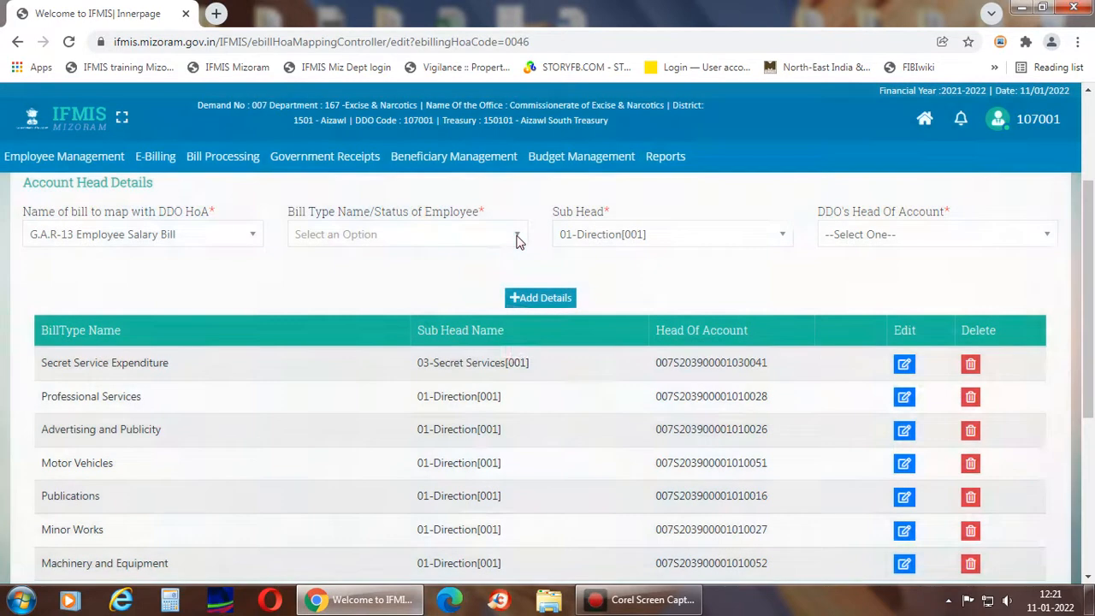
{"action": "left_click", "coordinate": [517, 238]}
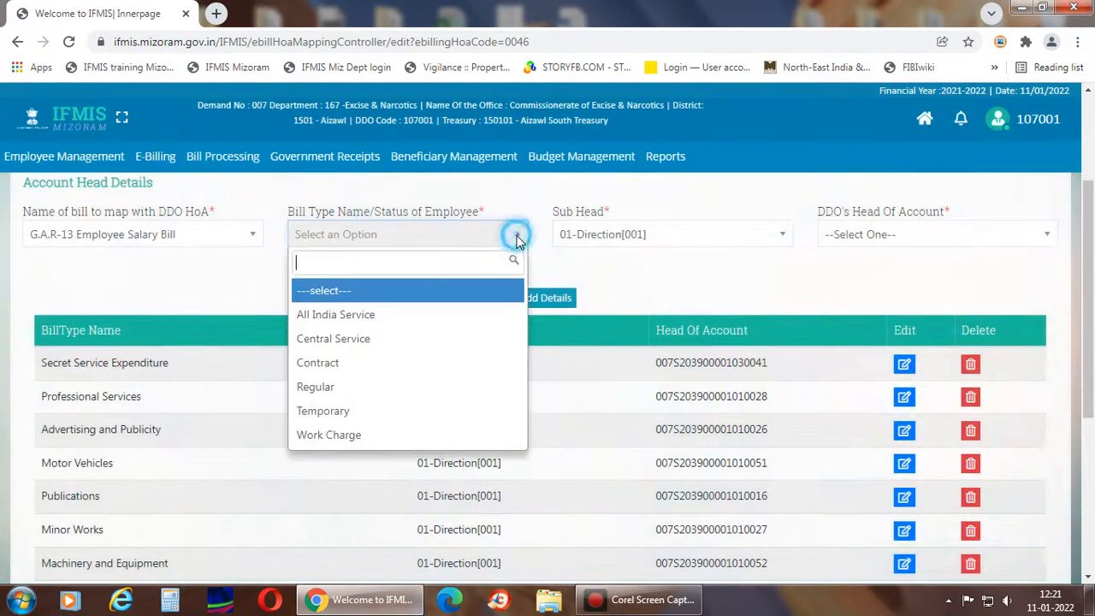
{"action": "left_click", "coordinate": [382, 393]}
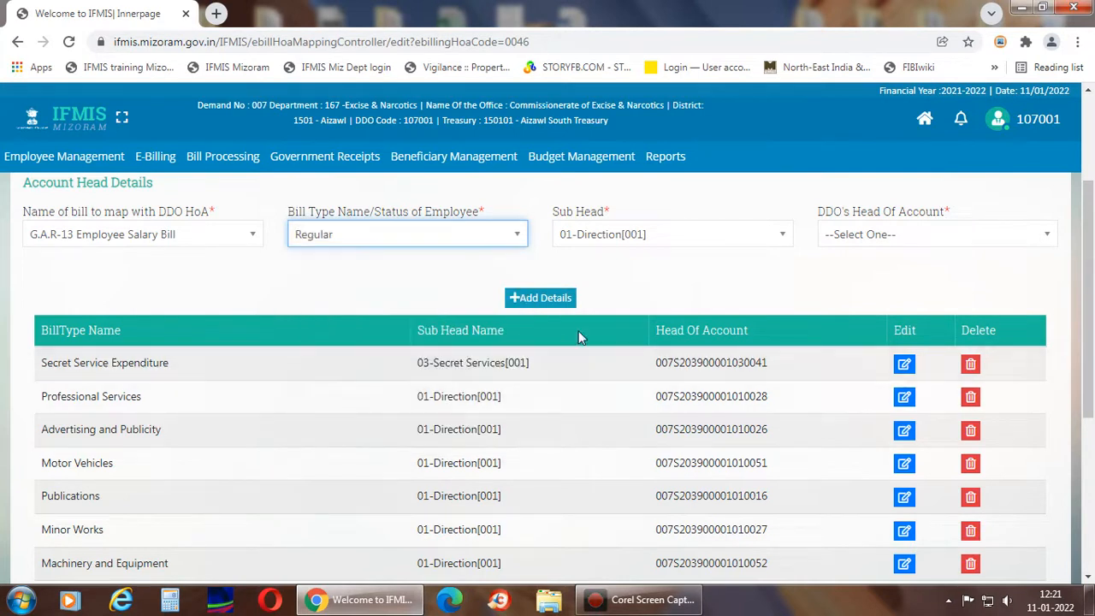
Look through the DDO's heads of account available for the regular salary bill under sub head 01-Direction[001].
{"action": "left_click", "coordinate": [782, 242]}
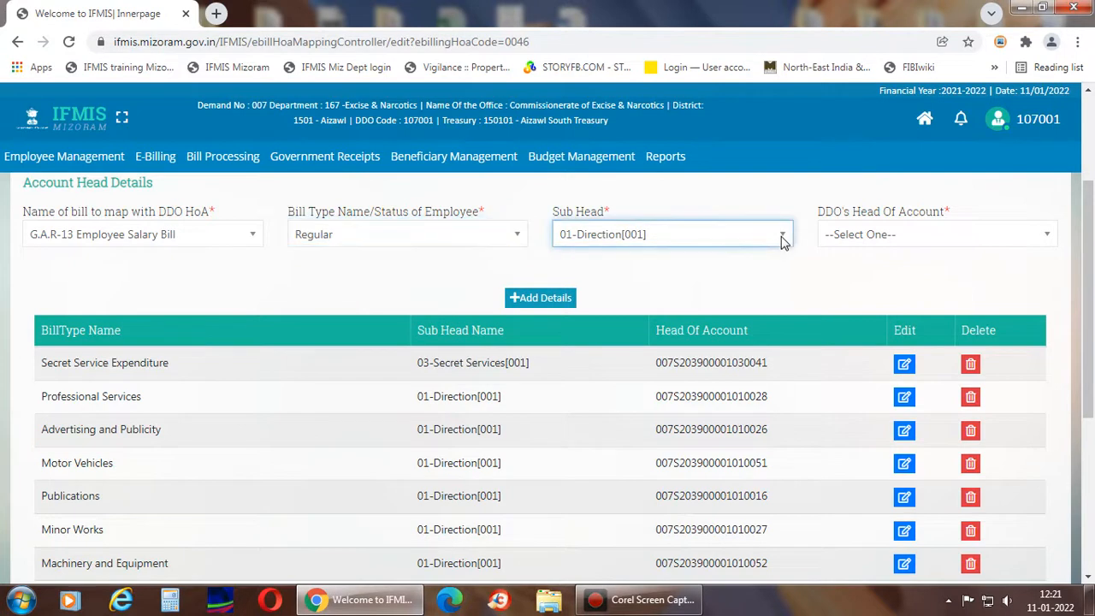
{"action": "left_click", "coordinate": [1048, 238]}
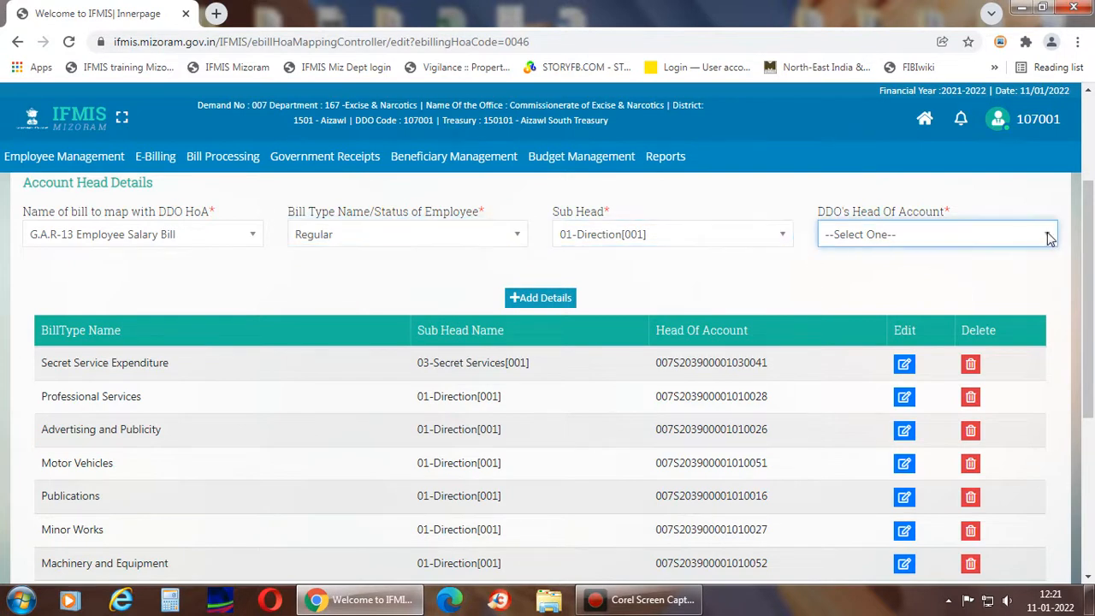
{"action": "left_click", "coordinate": [1050, 238]}
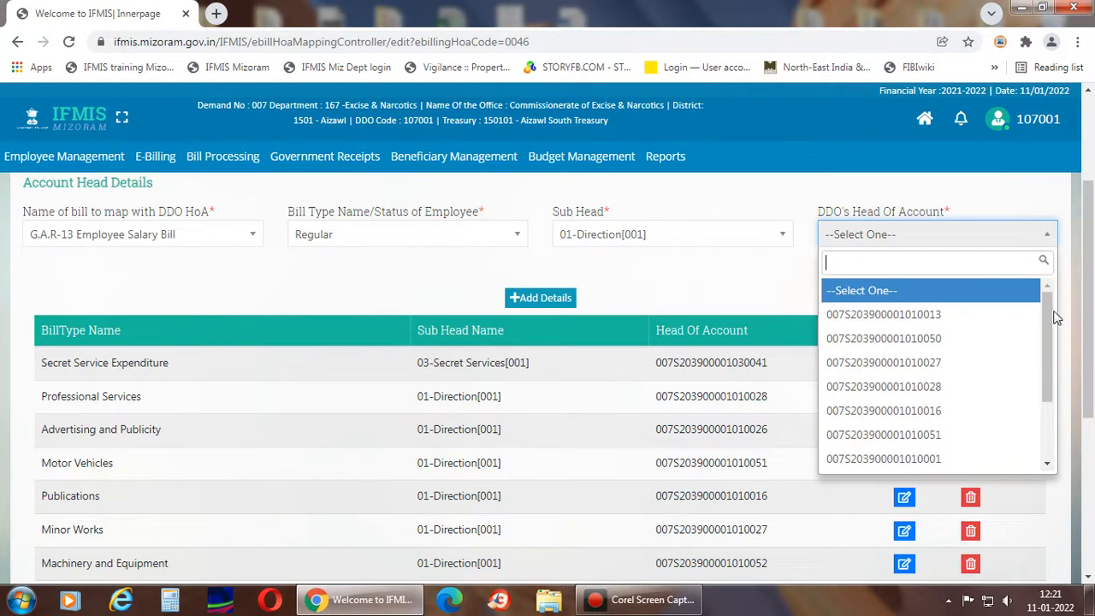
{"action": "left_click_drag", "start_coordinate": [1046, 322], "coordinate": [1045, 373]}
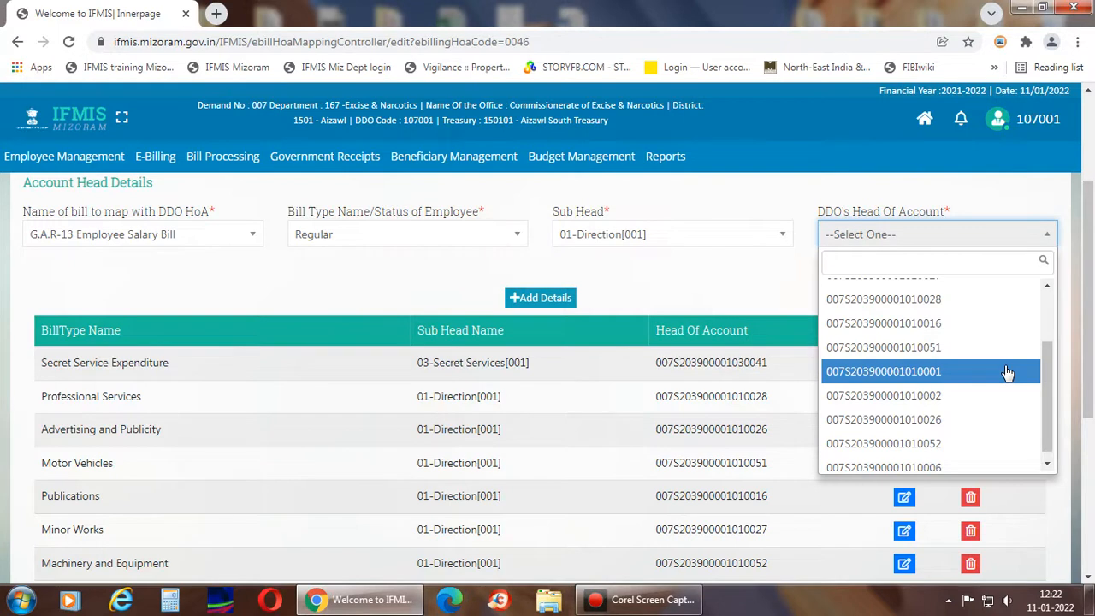
{"action": "left_click", "coordinate": [711, 269]}
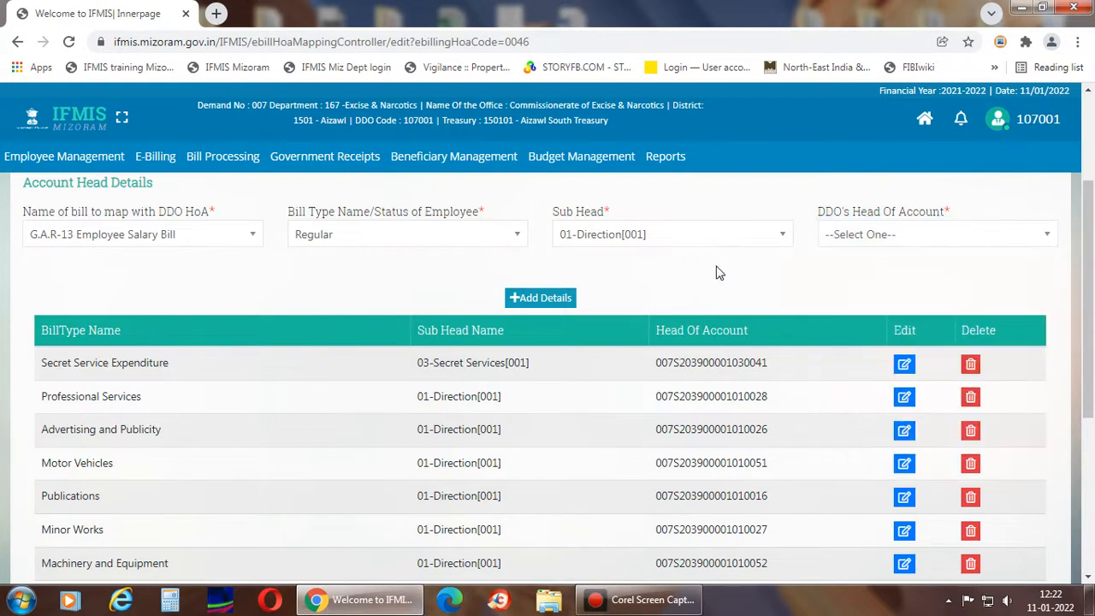
{"action": "left_click", "coordinate": [780, 232]}
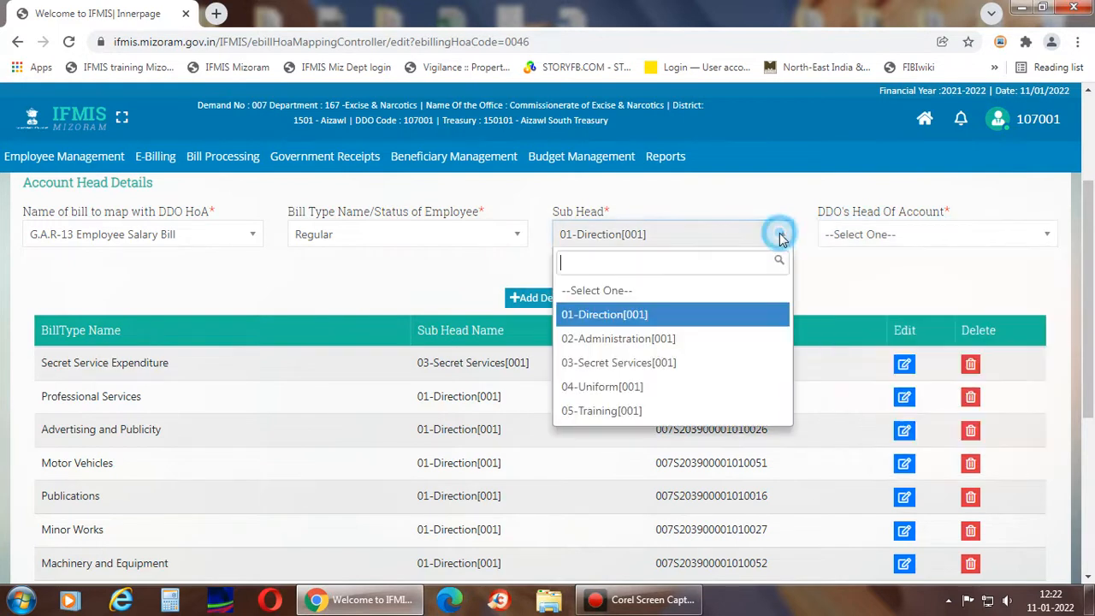
{"action": "left_click", "coordinate": [708, 341]}
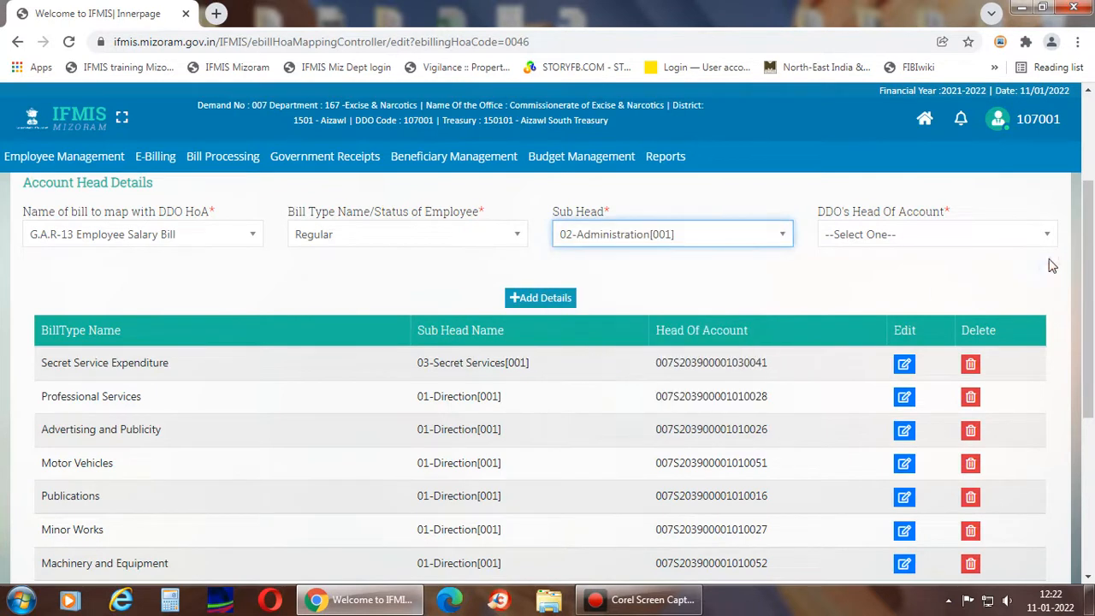
{"action": "left_click", "coordinate": [1048, 239]}
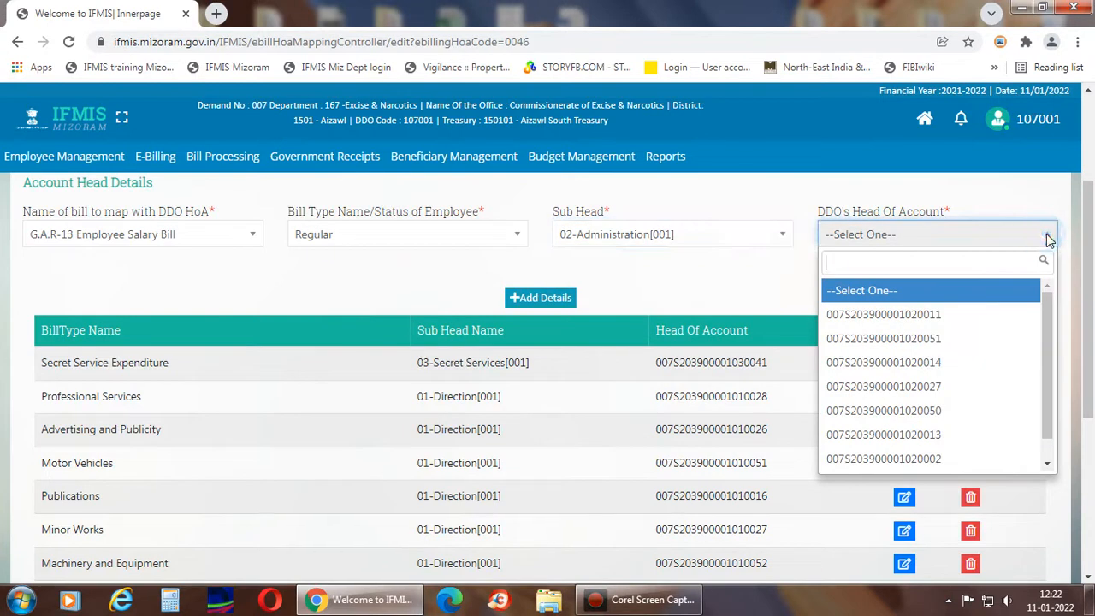
{"action": "scroll", "coordinate": [1049, 365], "scroll_direction": "down", "scroll_amount": 2}
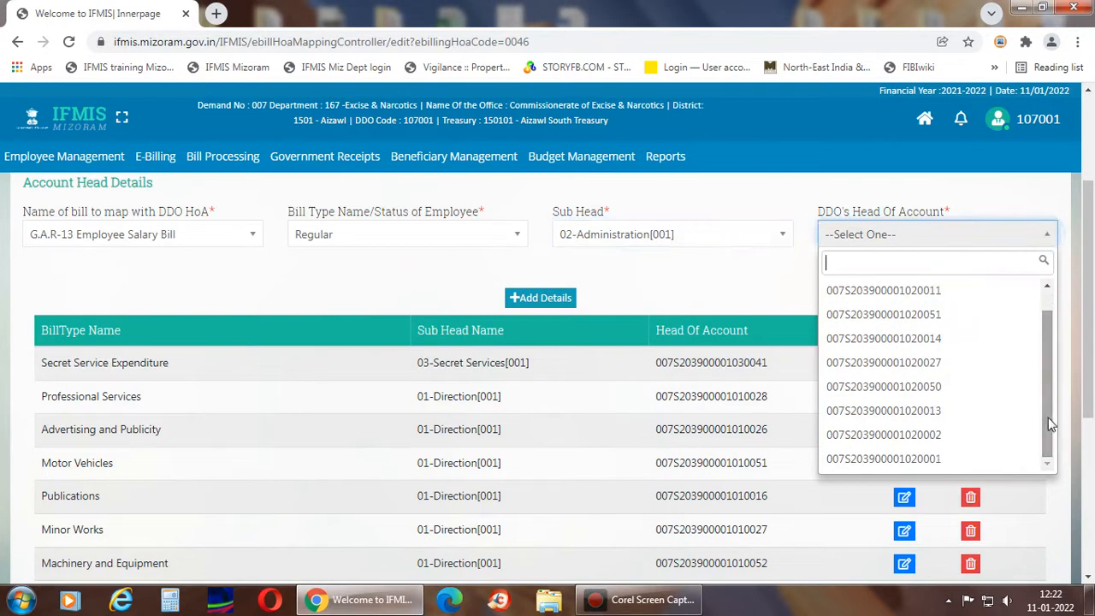
{"action": "left_click", "coordinate": [951, 463]}
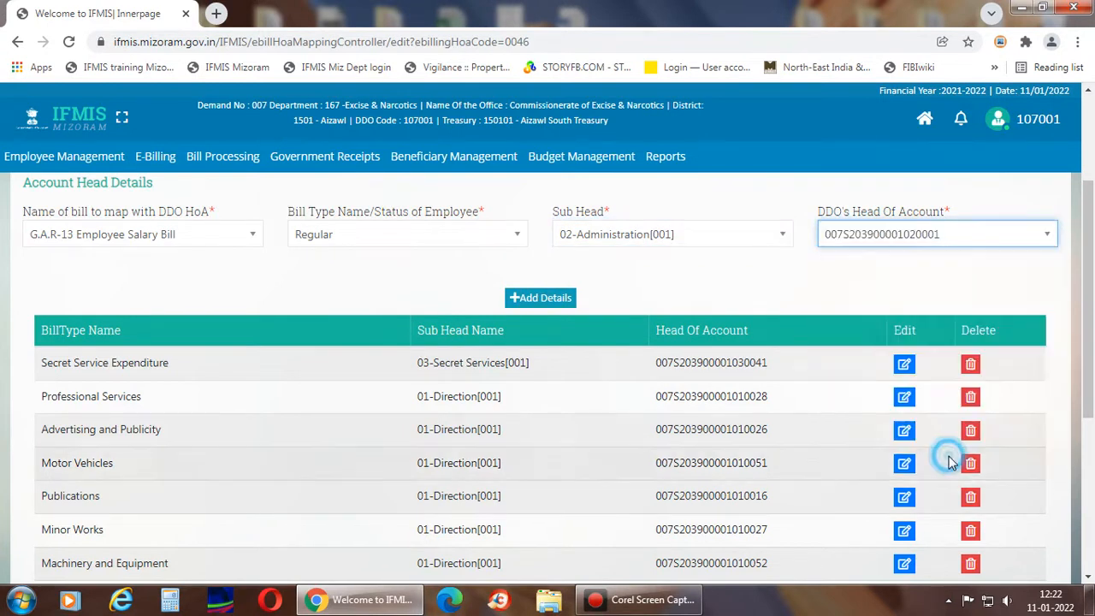
{"action": "left_click", "coordinate": [543, 298]}
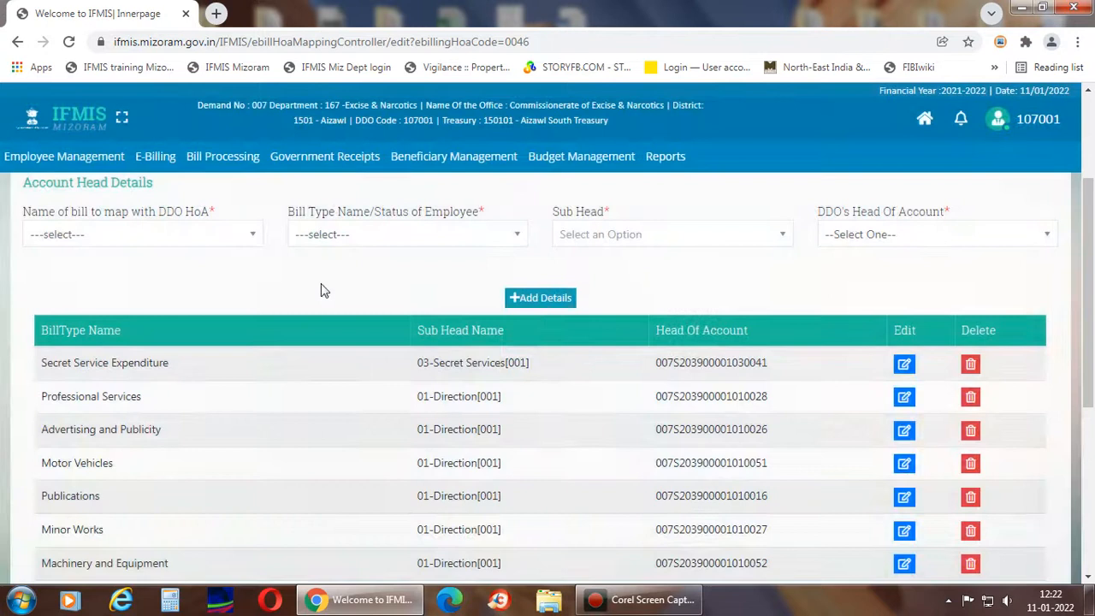
Look through the list of bill names for any remaining bills to map with the DDO's head of account.
{"action": "left_click", "coordinate": [254, 237]}
{"action": "left_click_drag", "start_coordinate": [251, 320], "coordinate": [249, 361]}
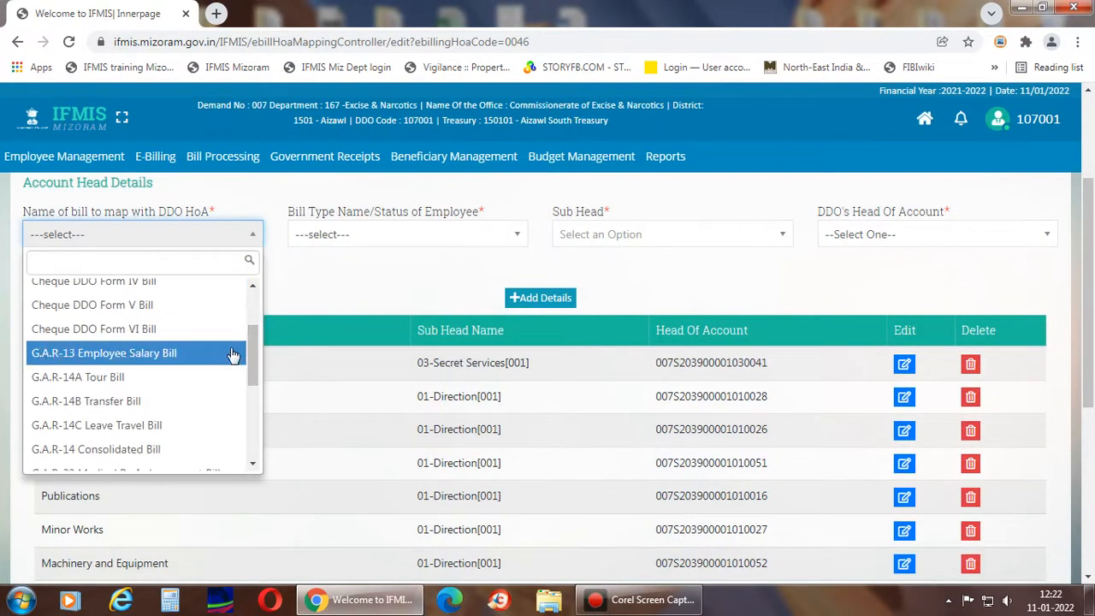
{"action": "left_click_drag", "start_coordinate": [255, 371], "coordinate": [256, 407]}
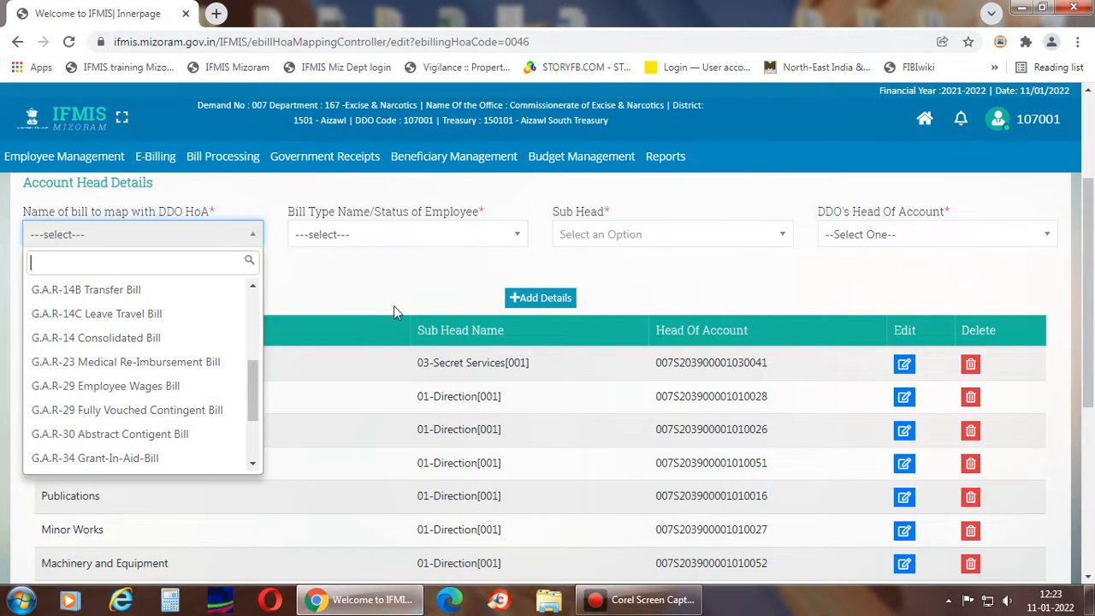
{"action": "left_click", "coordinate": [397, 281]}
Save all the added bill mappings by updating the account head details.
{"action": "scroll", "coordinate": [501, 363], "scroll_direction": "down", "scroll_amount": 4}
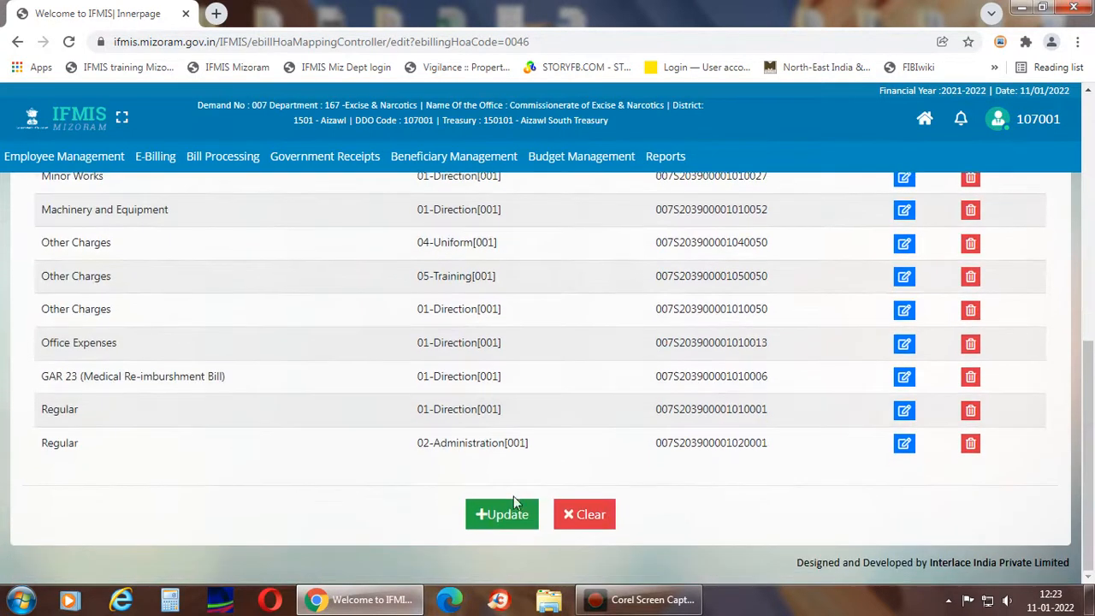
{"action": "left_click", "coordinate": [507, 520]}
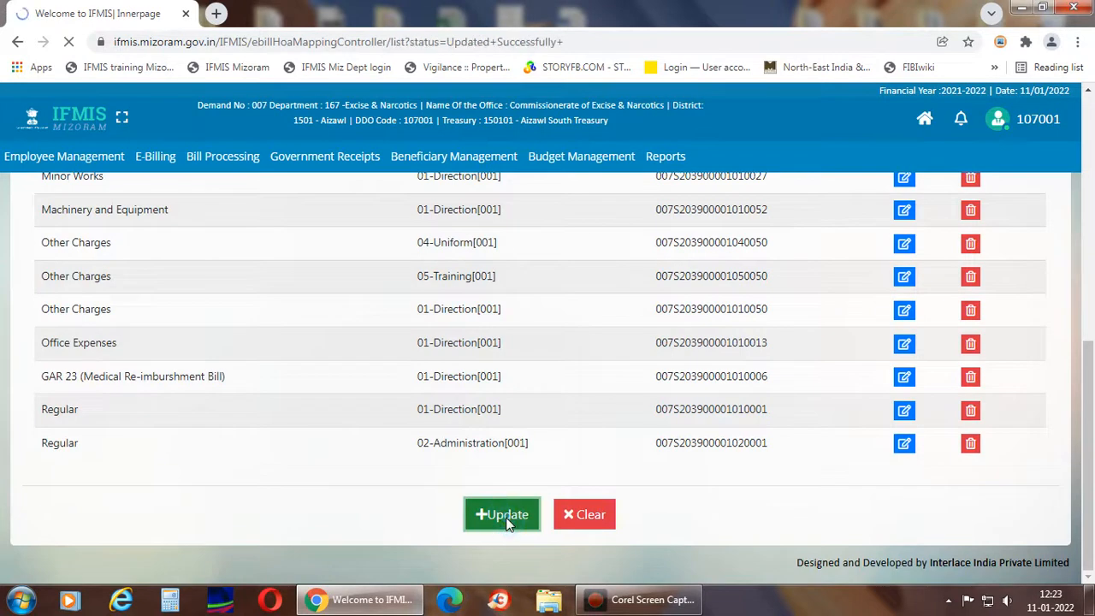